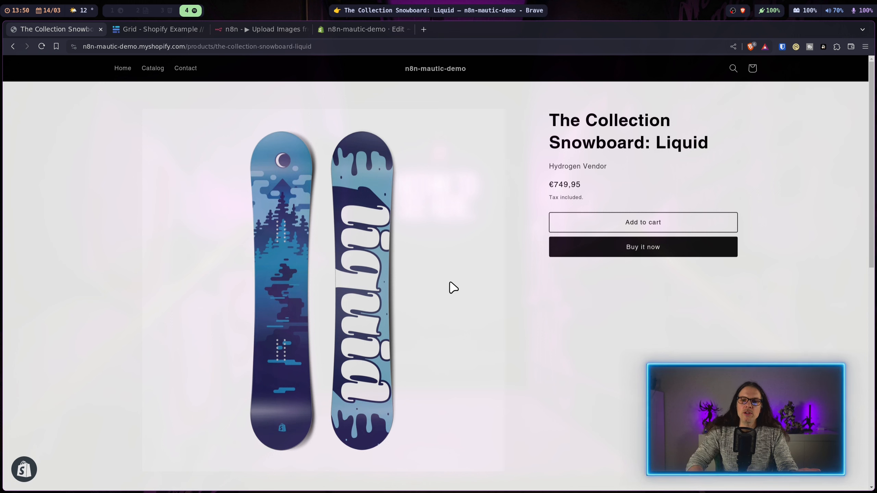
Step: Upload limited-edition.jpg into the Campaign row's image cell in Baserow
left_click(133, 30)
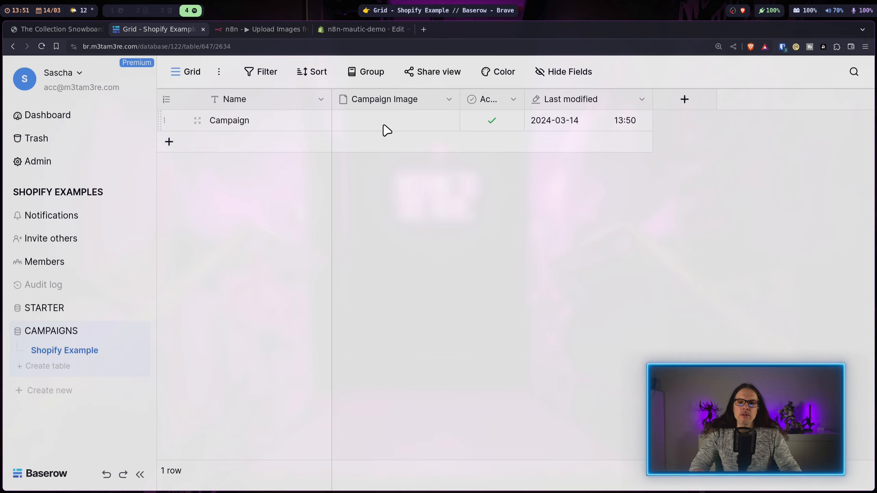
left_click(347, 129)
left_click(346, 126)
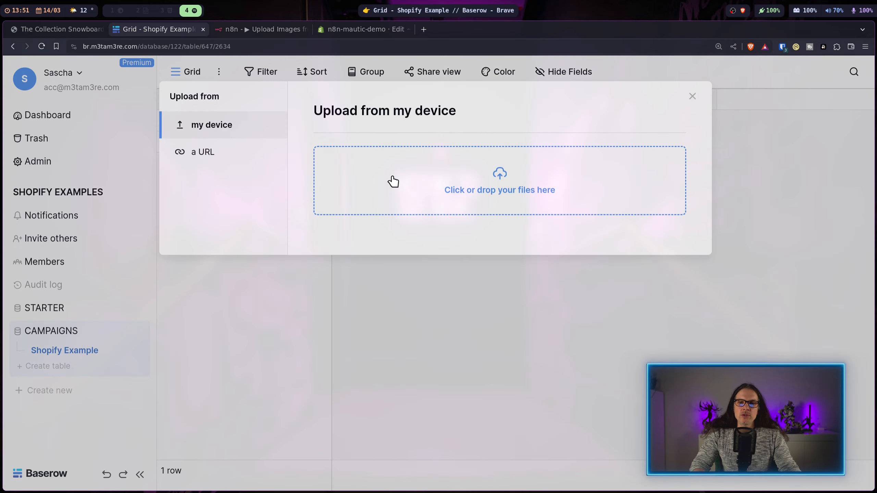
left_click(392, 186)
double_click(339, 67)
double_click(380, 82)
left_click(662, 301)
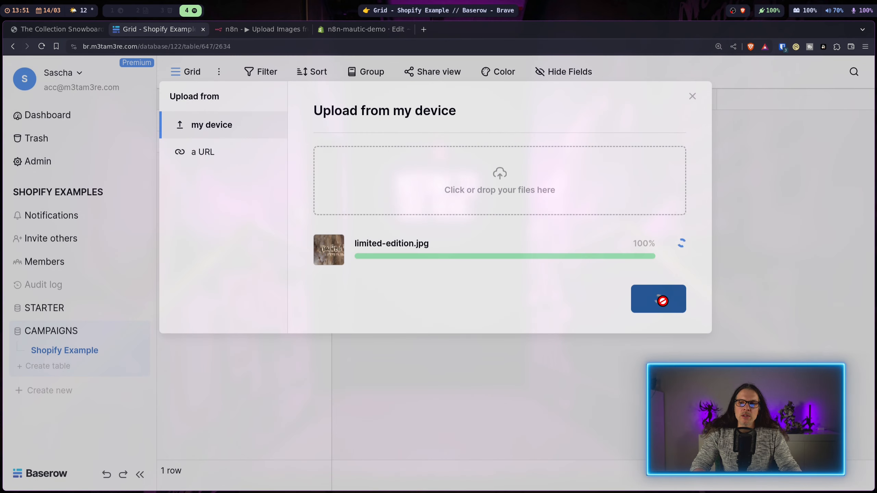
Step: Reload the snowboard product page and scroll down to check the campaign banner
left_click(74, 31)
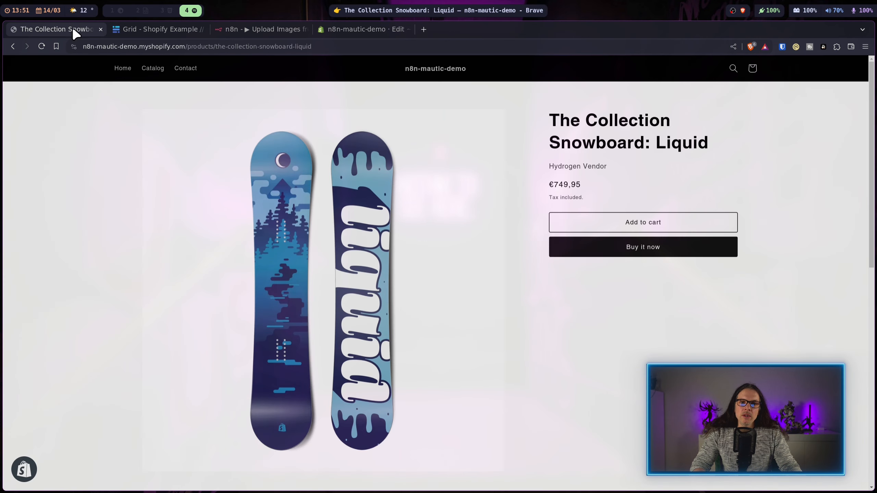
left_click(41, 47)
scroll(73, 265, "down", 1)
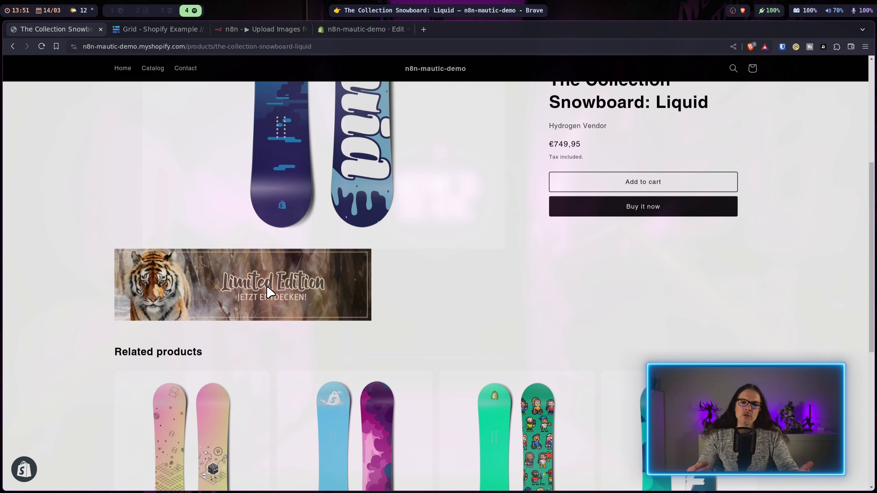
Step: Replace the campaign image with limited-edition1.jpg and reload the product page
left_click(159, 29)
left_click(363, 123)
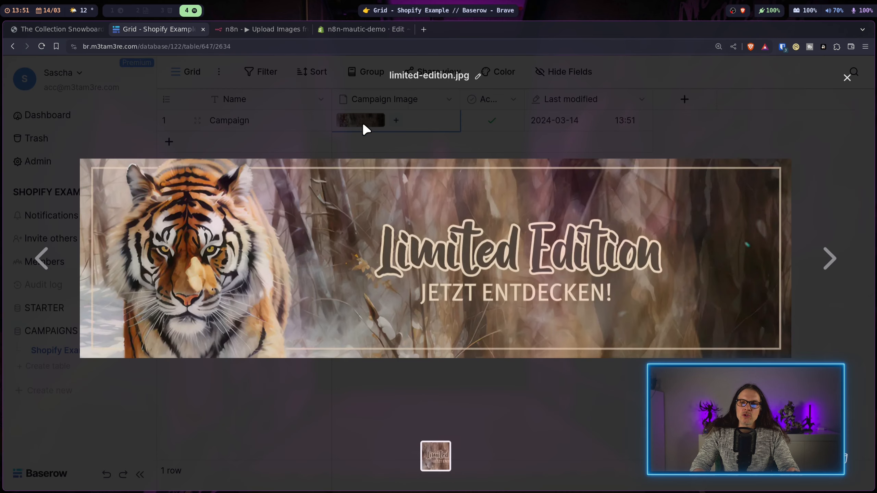
left_click(846, 459)
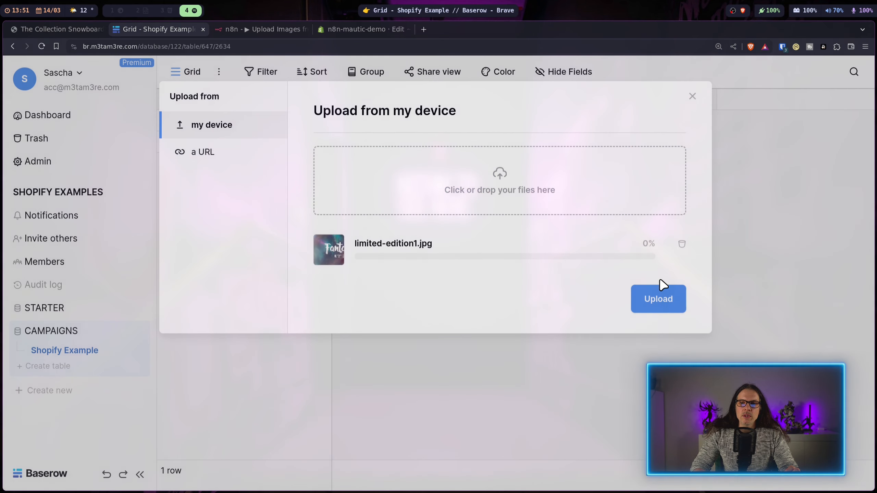
left_click(657, 298)
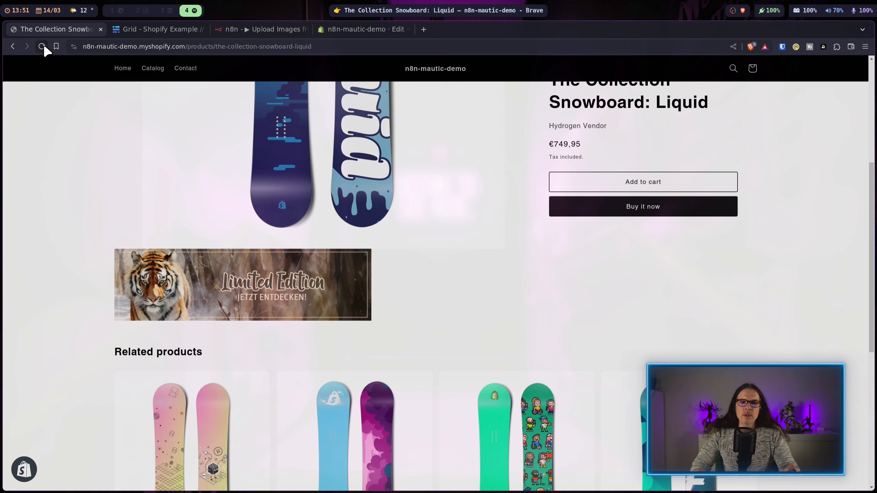
left_click(41, 46)
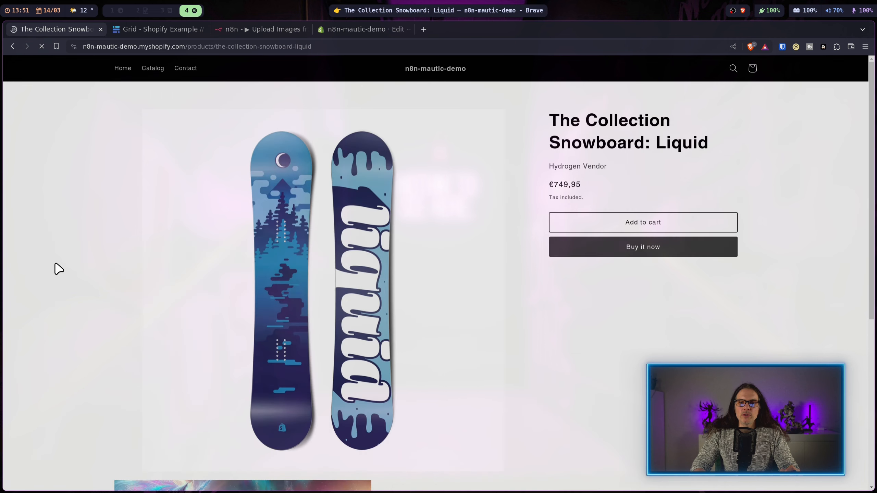
Step: Scroll the snowboard product page to view the Fantastisch banner, then go to the Shopify admin
scroll(103, 238, "down", 3)
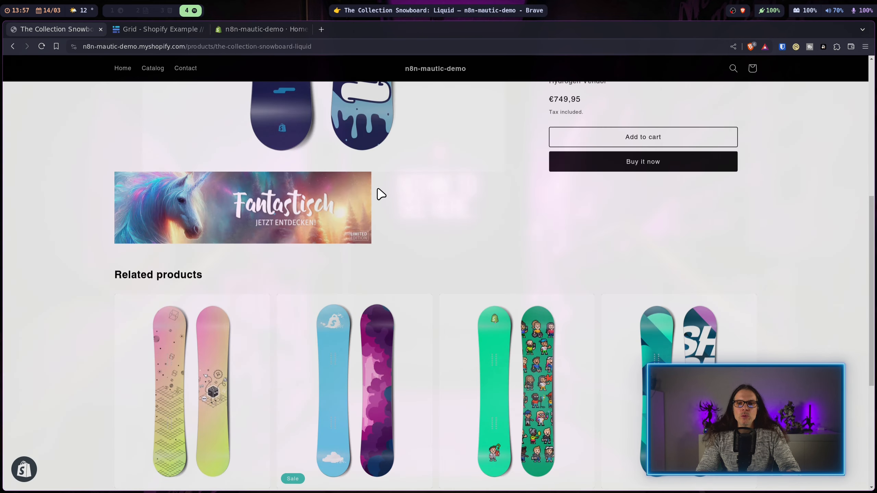
left_click(256, 32)
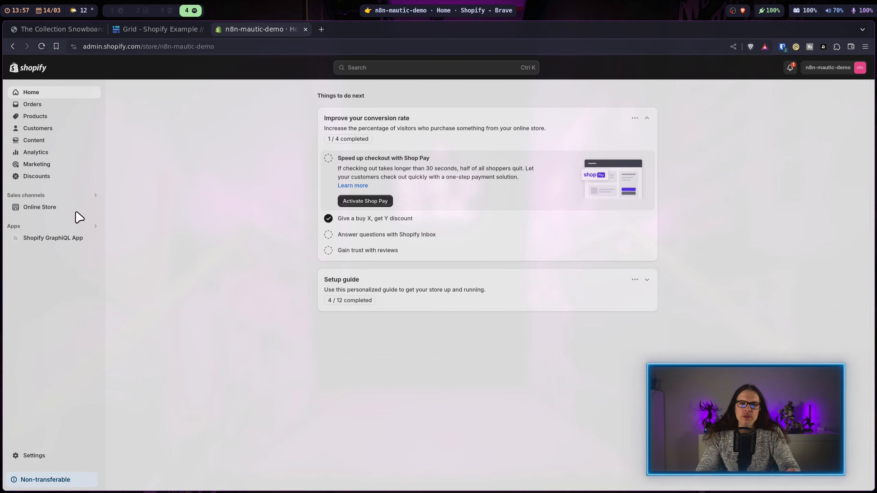
Step: Open the code editor for the Test data theme
left_click(48, 209)
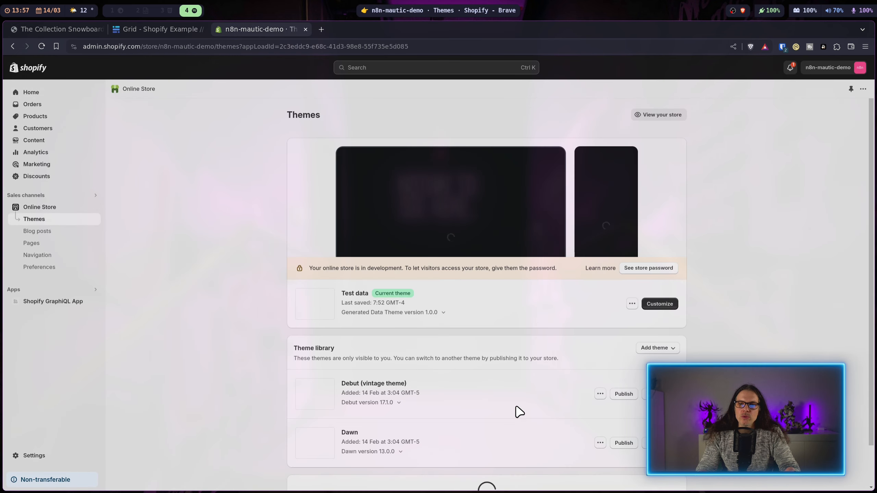
left_click(632, 304)
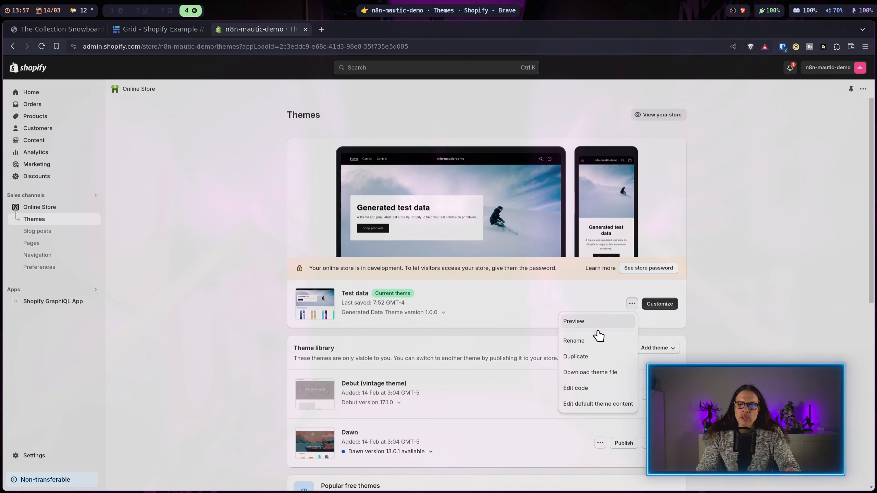
left_click(590, 388)
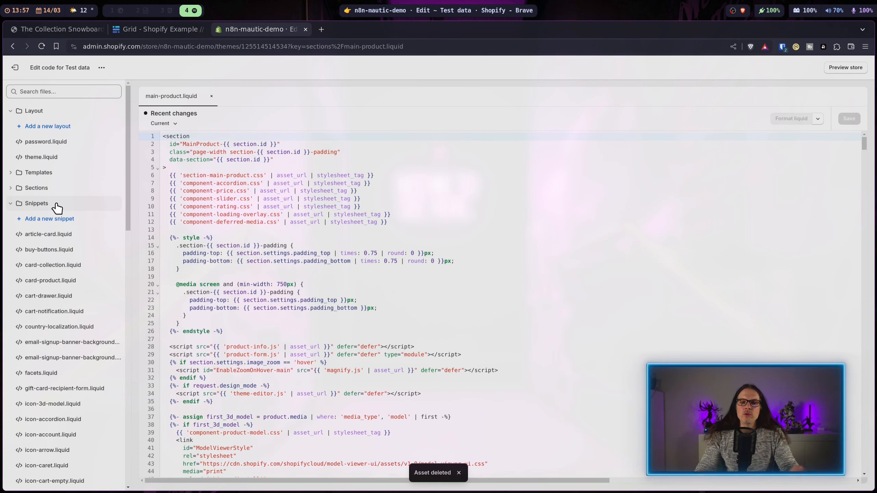
Step: Add a new snippet named campaign and return to main-product.liquid
left_click(60, 225)
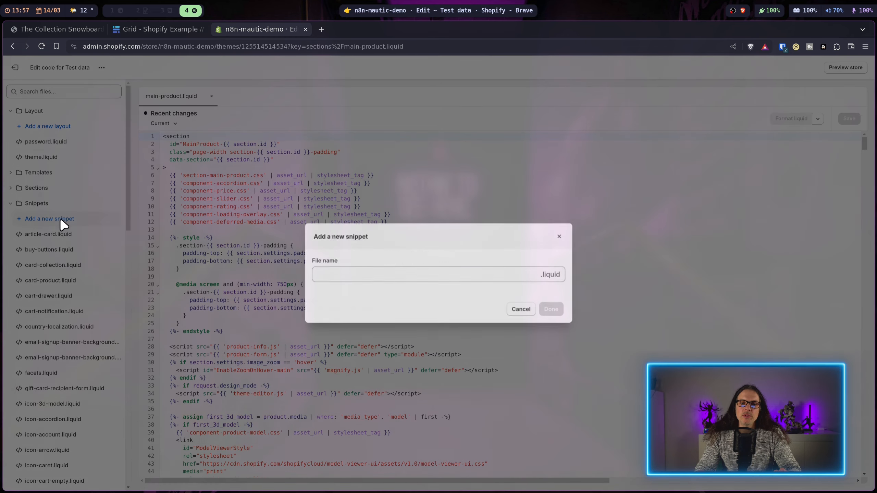
left_click(382, 274)
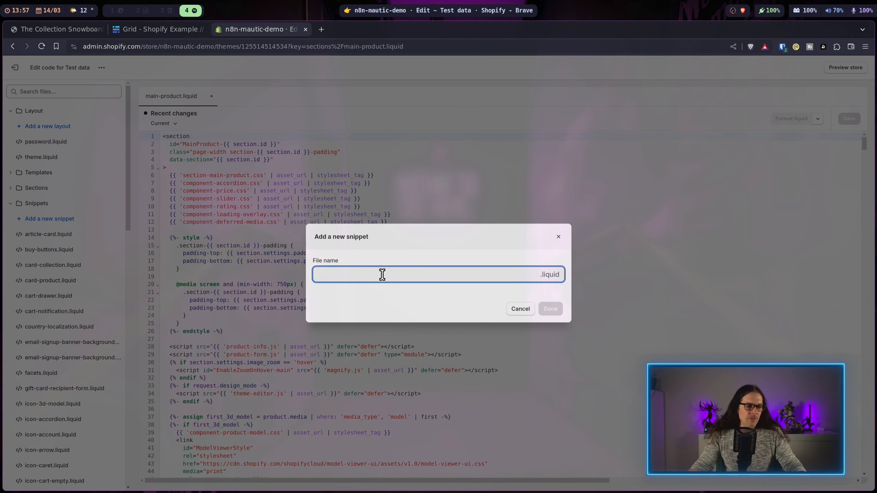
type("campaign")
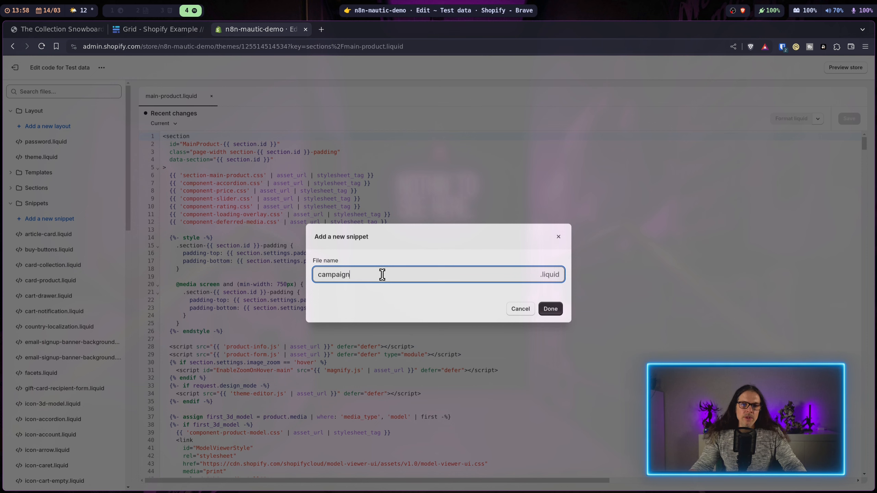
left_click(551, 311)
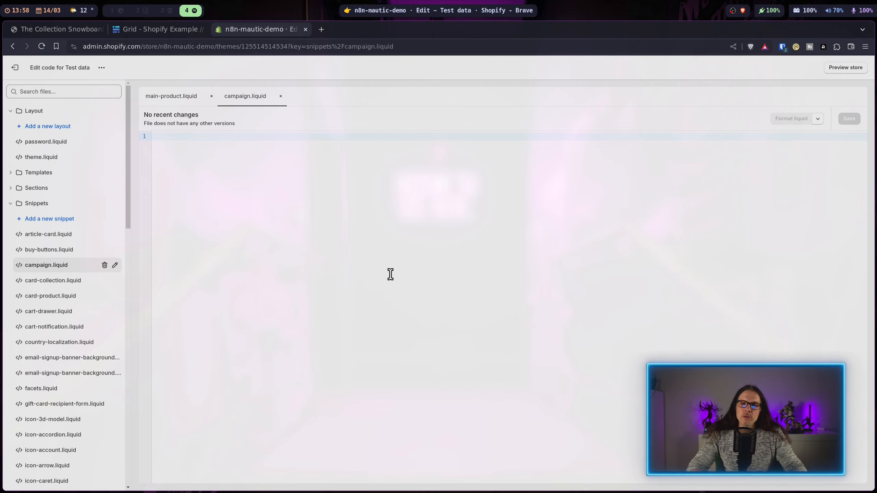
left_click(163, 95)
Step: Type test into the campaign.liquid snippet and save it
scroll(292, 250, "down", 10)
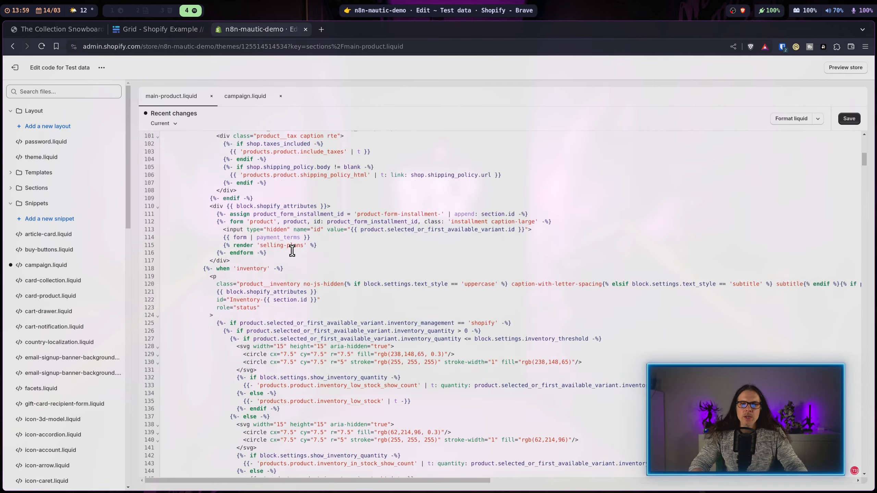
scroll(292, 250, "down", 20)
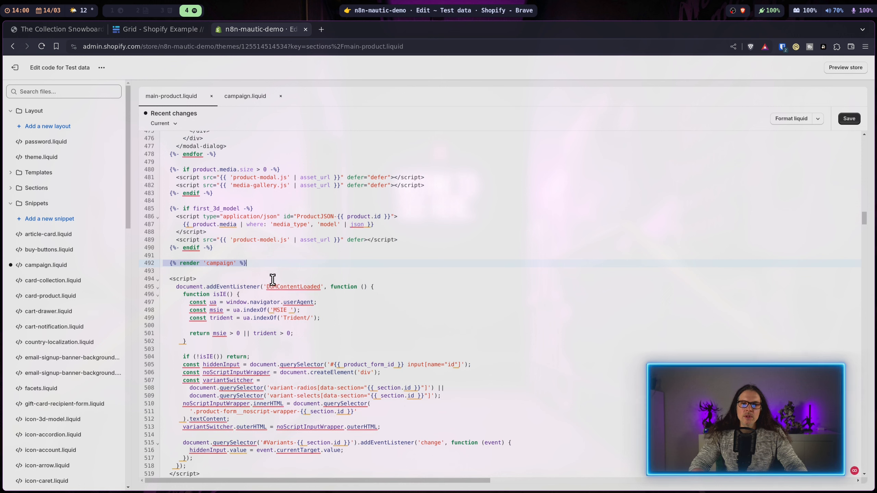
left_click(247, 98)
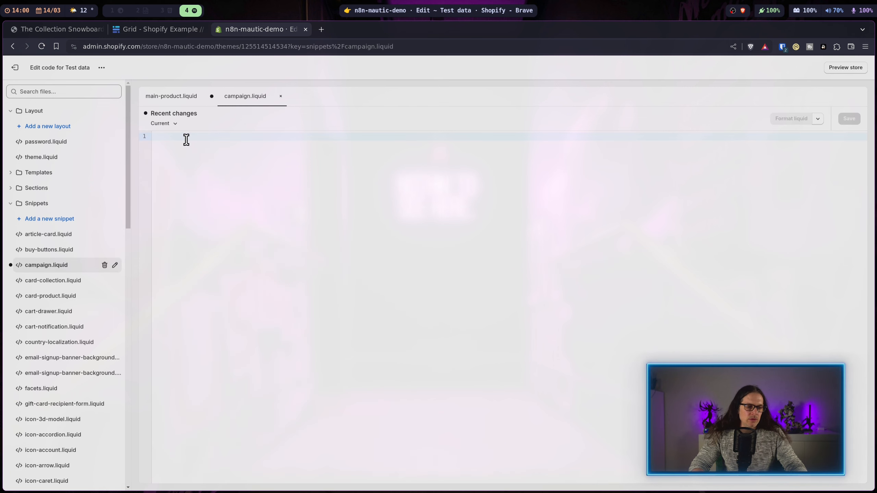
type("test")
left_click(849, 119)
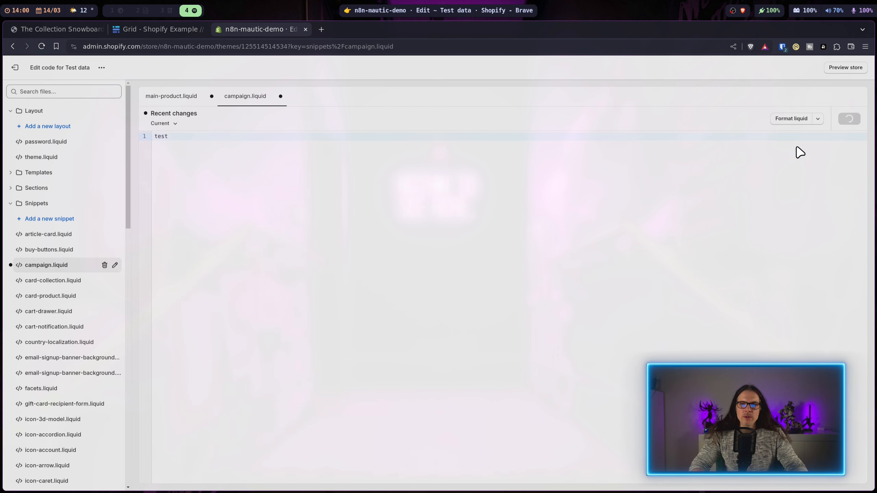
Step: Check that 'test' now appears on the snowboard product page
left_click(78, 29)
scroll(248, 243, "up", 10)
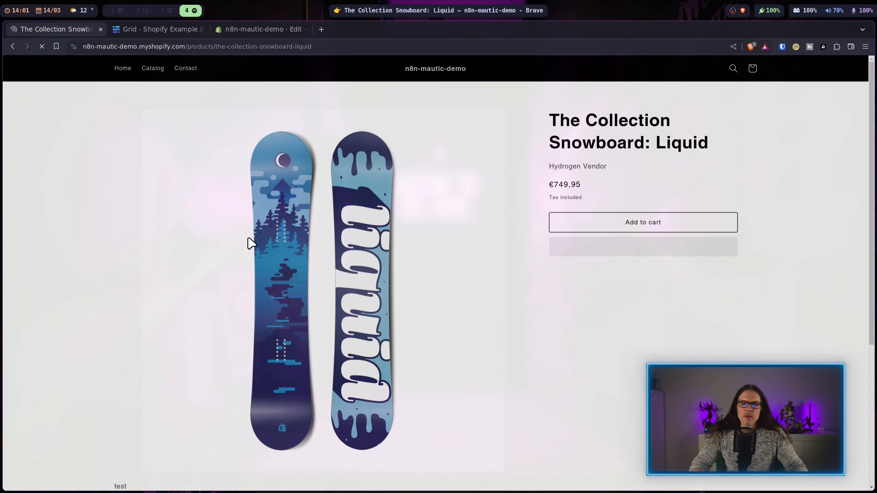
scroll(249, 243, "down", 3)
scroll(225, 266, "up", 3)
scroll(137, 428, "down", 4)
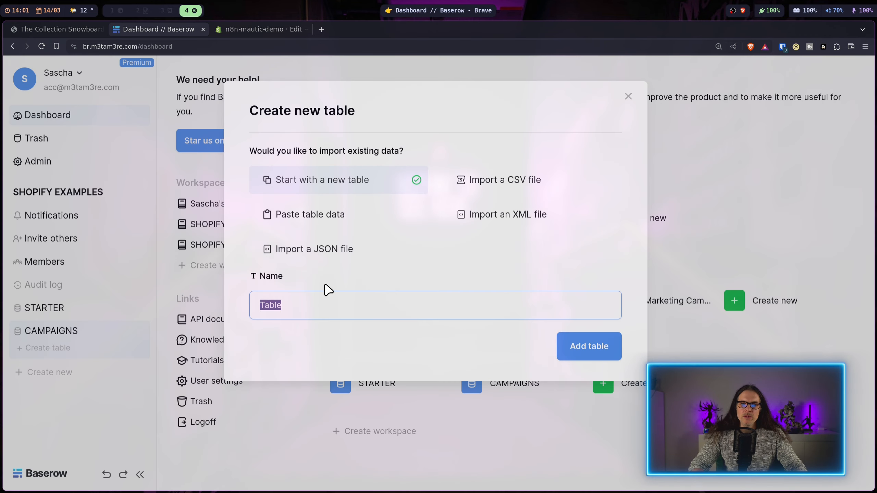
Step: Create a Campaigns table from a pasted header row: Campaign Name, Campaign Image, Active, Last Modified
type("Campaigns")
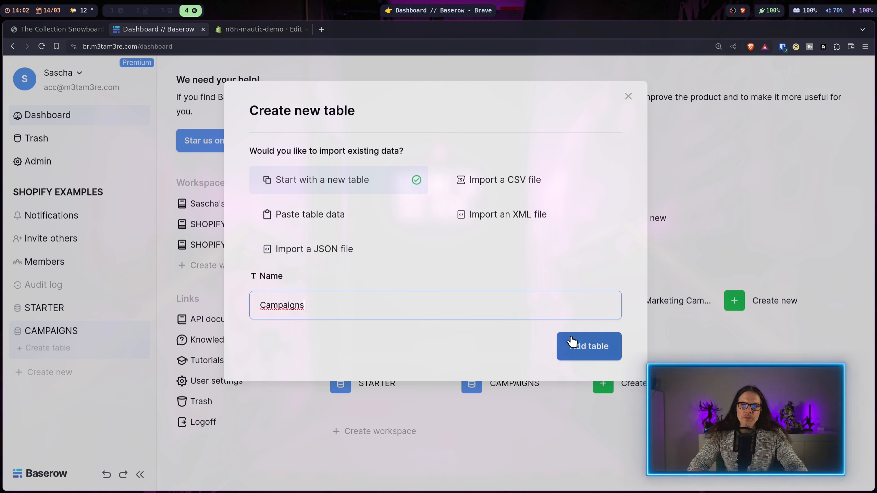
left_click(310, 214)
left_click(360, 383)
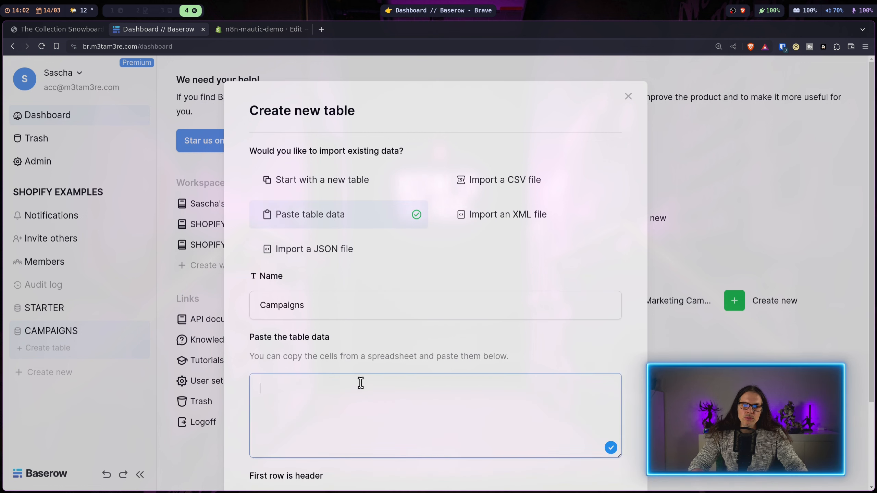
type("Campaign Name\tCampaign Image\tActive\tLast Modified")
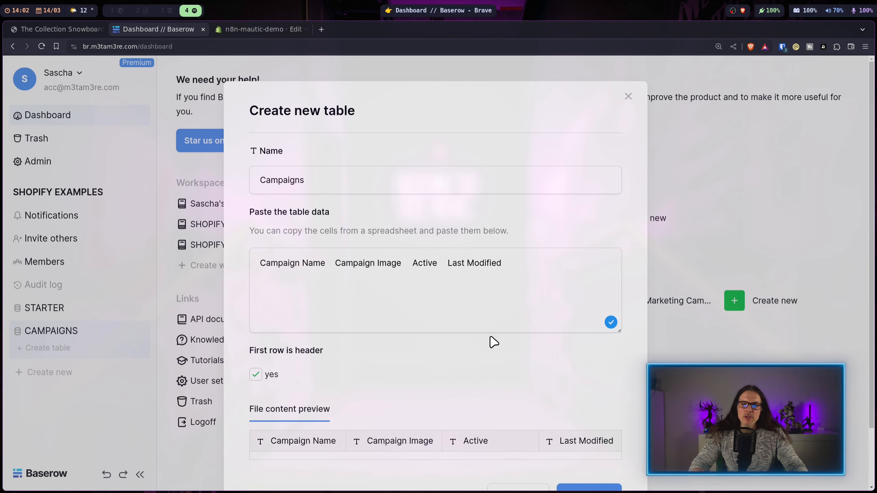
scroll(494, 342, "down", 2)
left_click(589, 430)
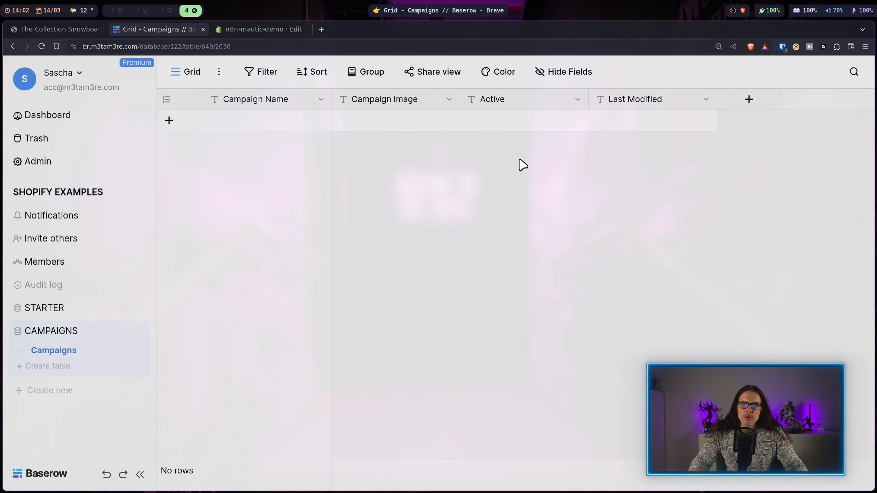
Step: Change the Active field to a Boolean type
left_click(576, 101)
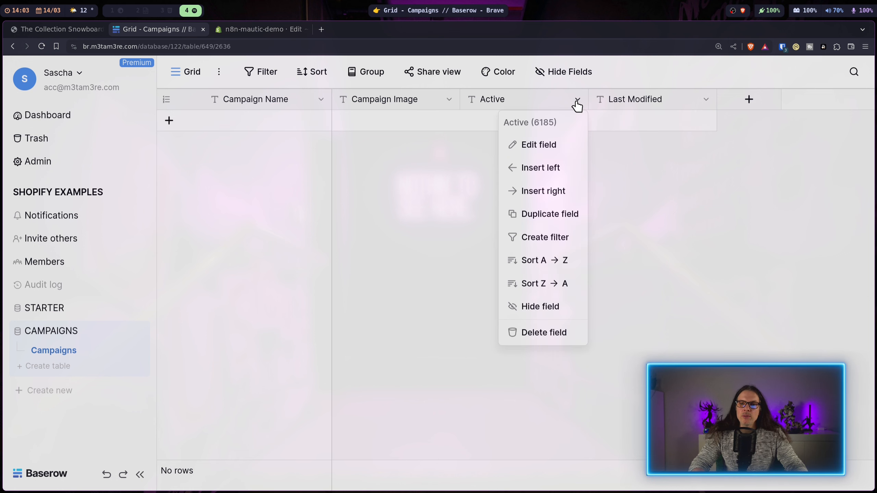
left_click(549, 149)
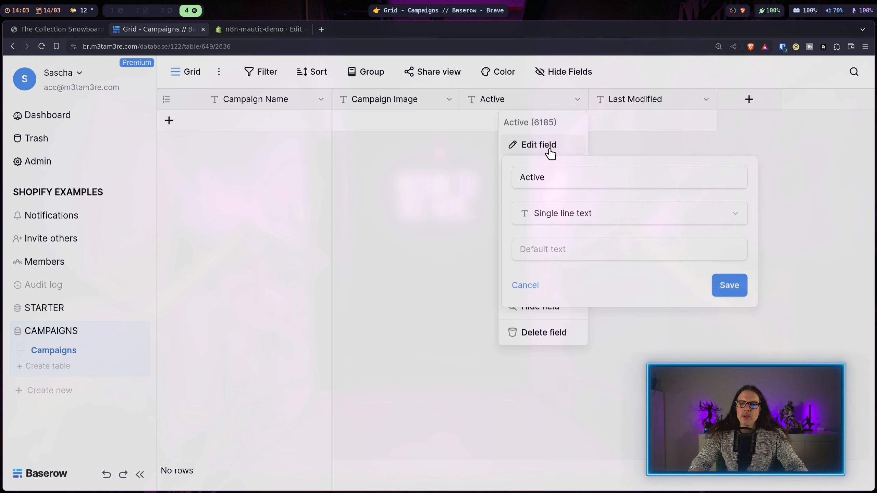
left_click(589, 210)
left_click(564, 352)
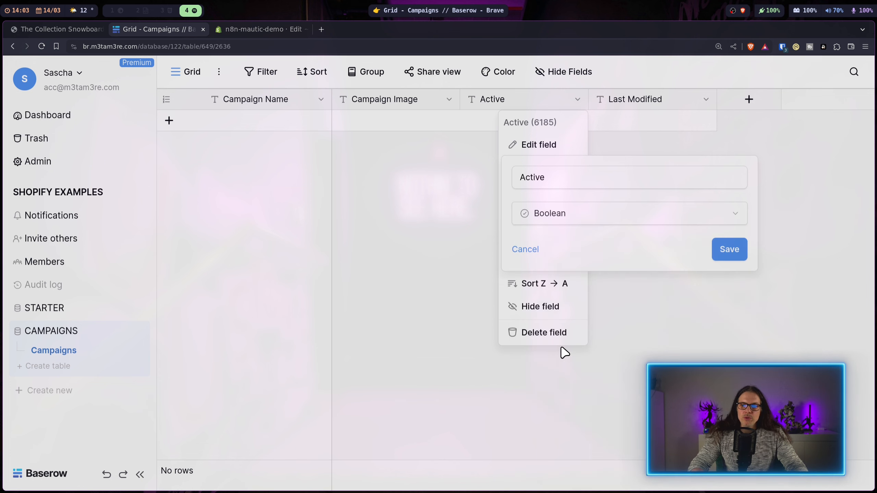
left_click(728, 249)
Step: Make Last Modified a last-modified field in ISO date format including time
left_click(706, 99)
left_click(664, 145)
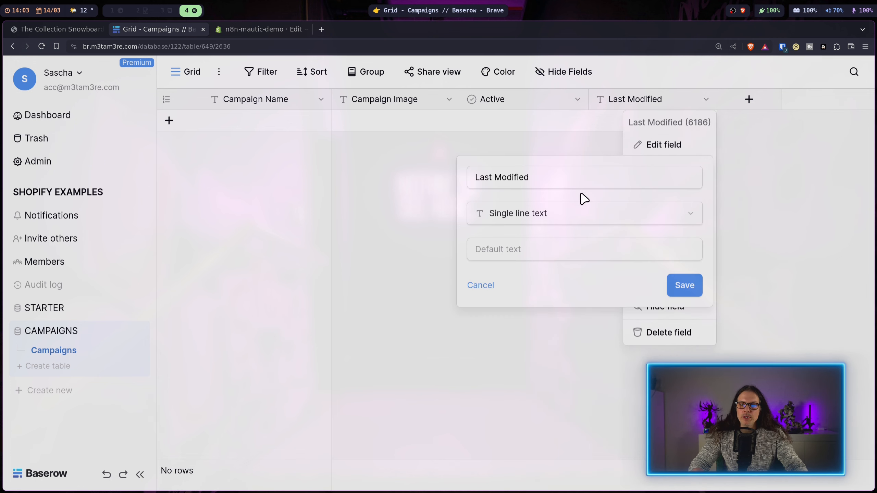
left_click(580, 210)
left_click(517, 396)
left_click(554, 266)
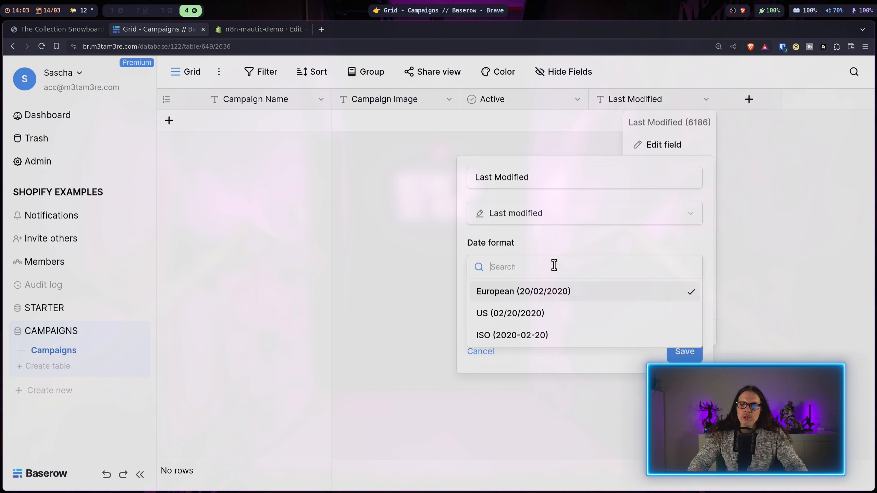
left_click(559, 333)
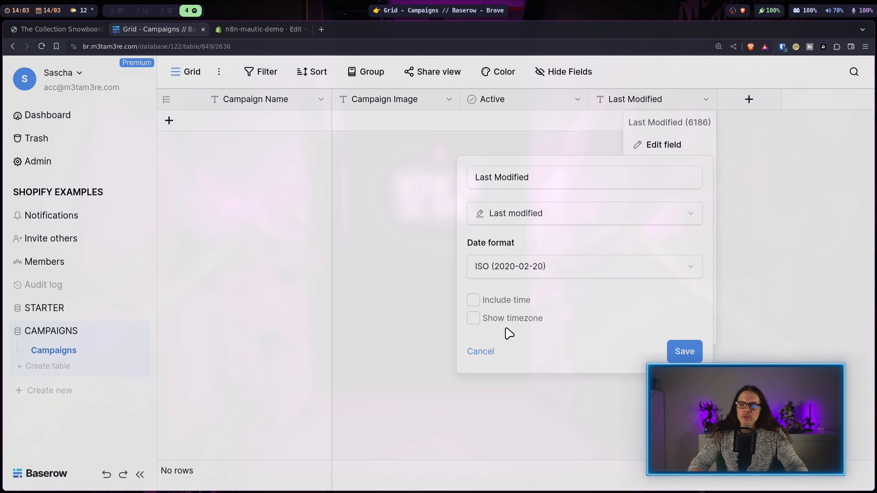
left_click(476, 300)
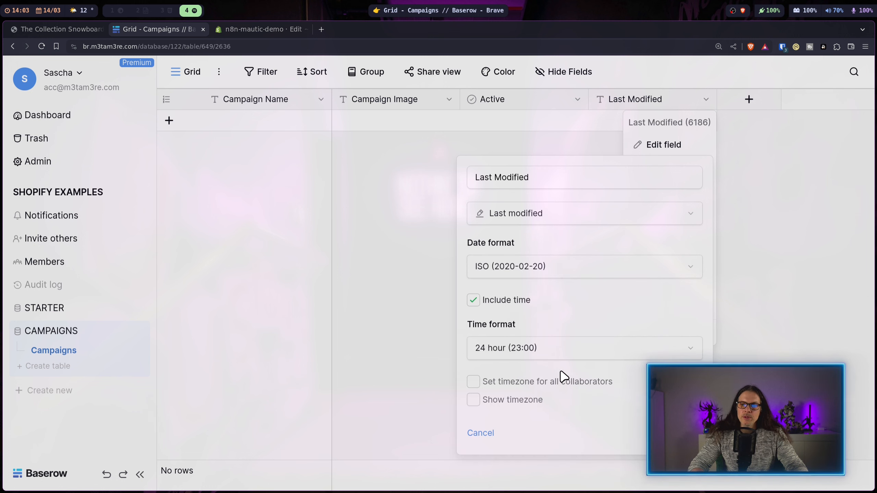
key("Escape")
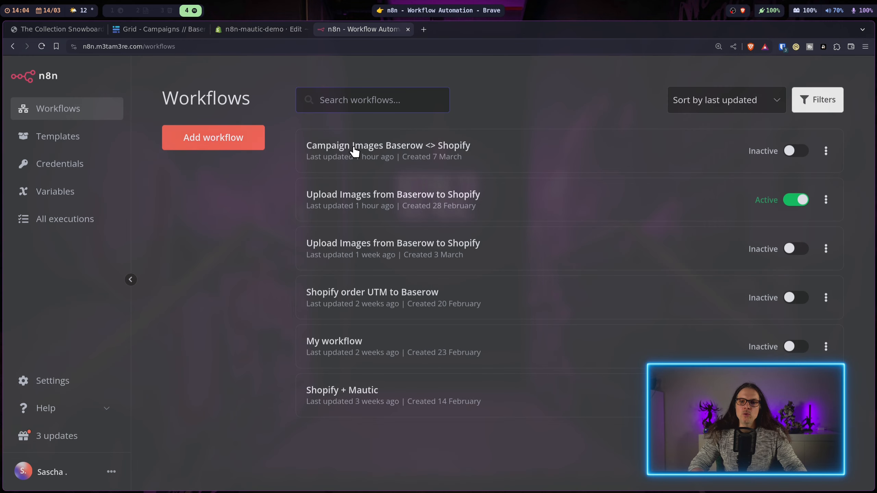
Step: Start the Campaign Images Baserow <> Shopify workflow with a POST Webhook trigger, then add a Baserow row
left_click(359, 153)
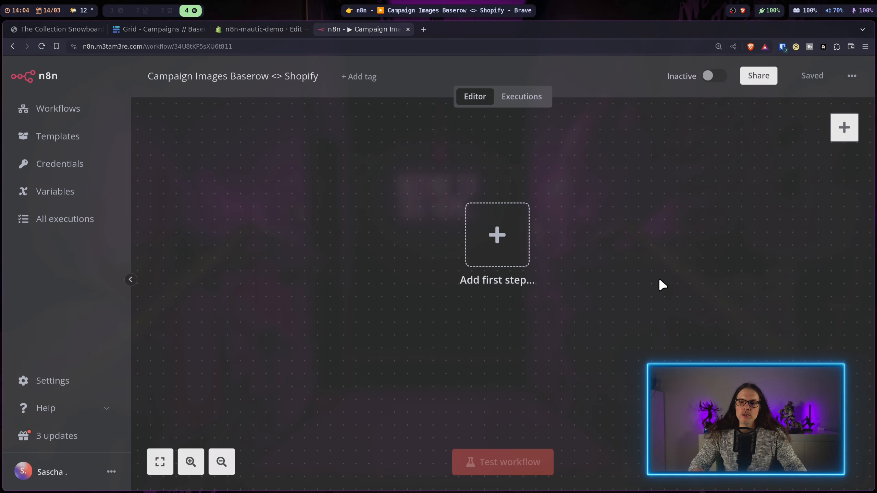
left_click(510, 241)
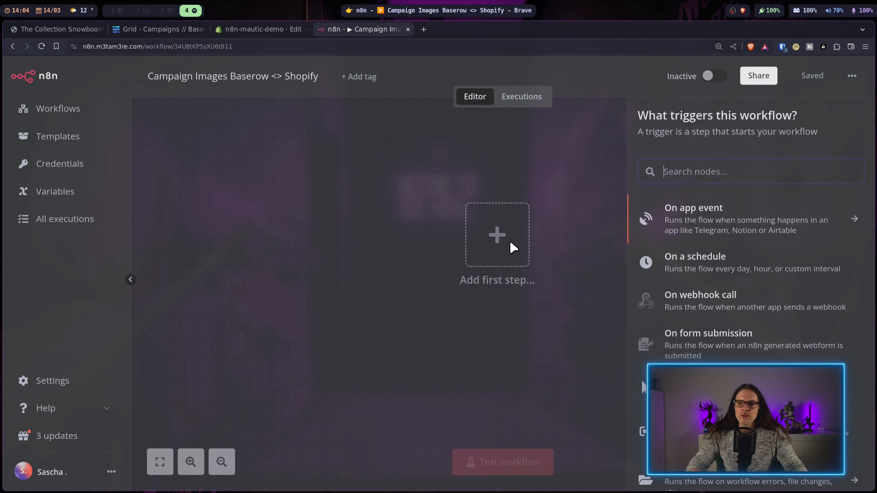
type("web")
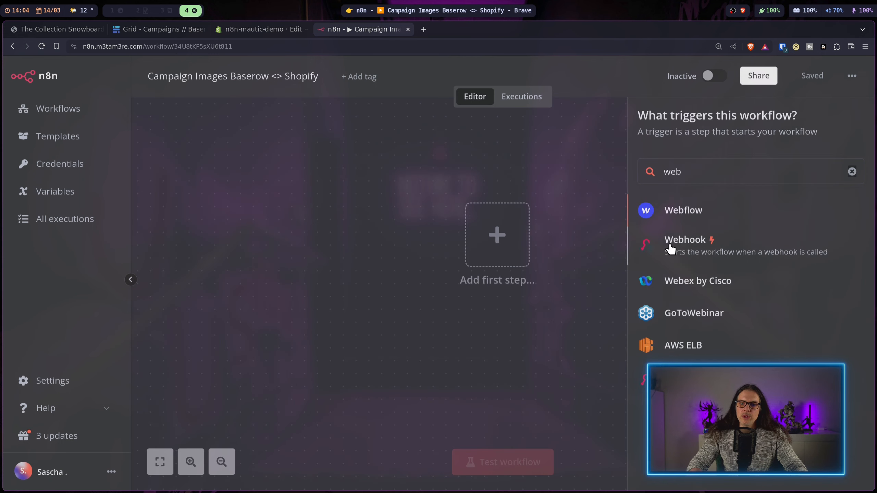
left_click(670, 242)
left_click(353, 328)
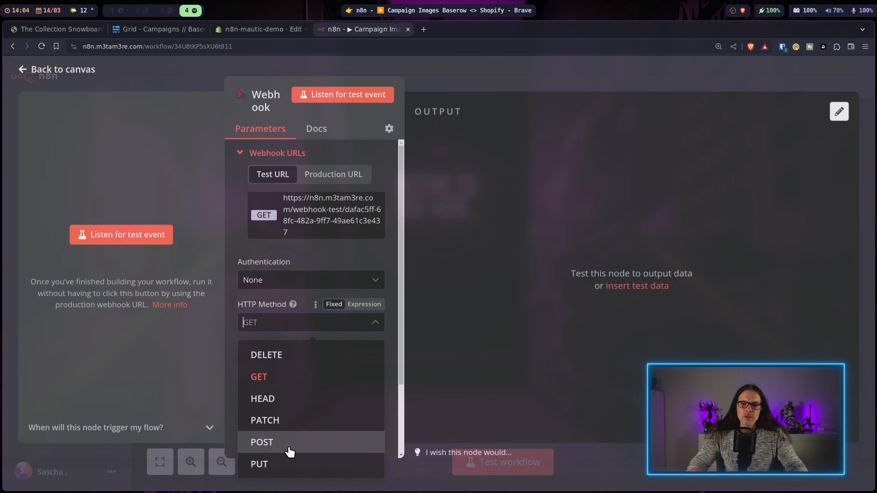
left_click(290, 445)
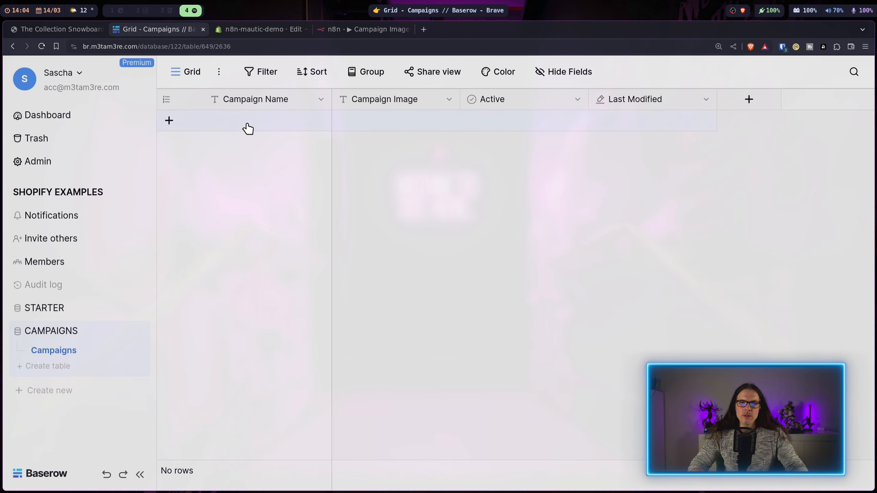
double_click(247, 122)
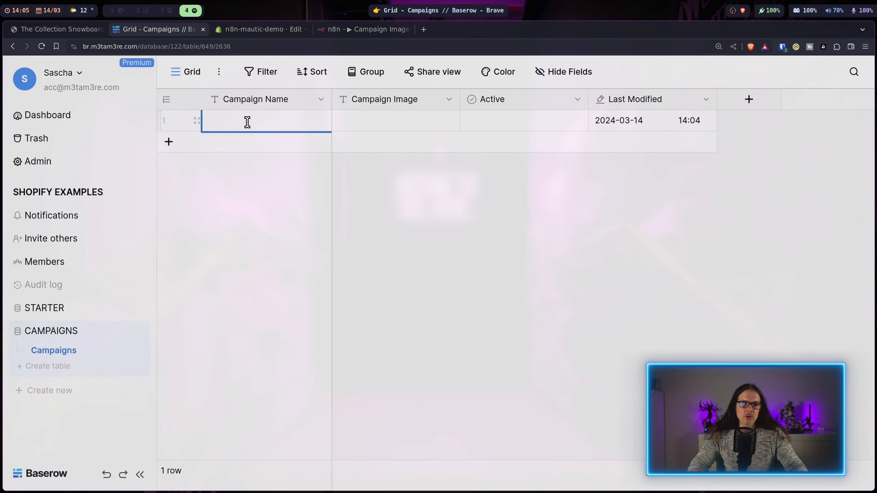
Step: Name row 1 'Name 1' and convert Campaign Image to a File field
type("Name 1")
key("Return")
left_click(421, 122)
left_click(449, 99)
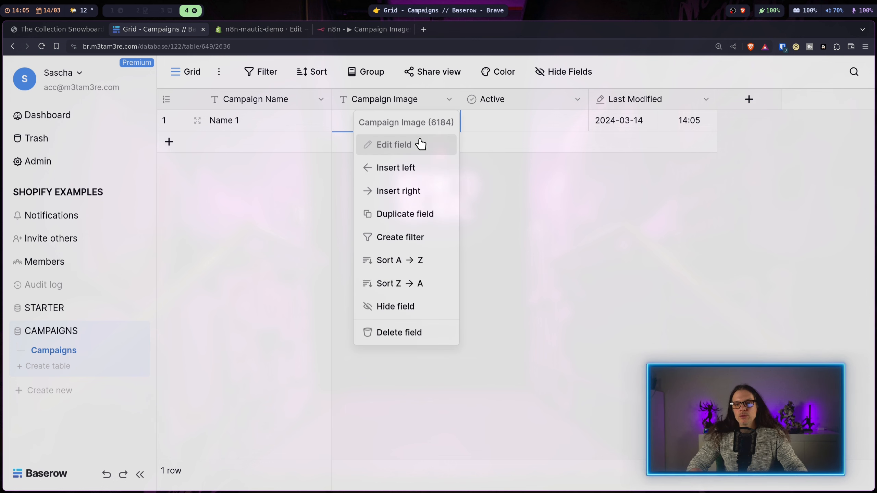
left_click(420, 145)
left_click(464, 212)
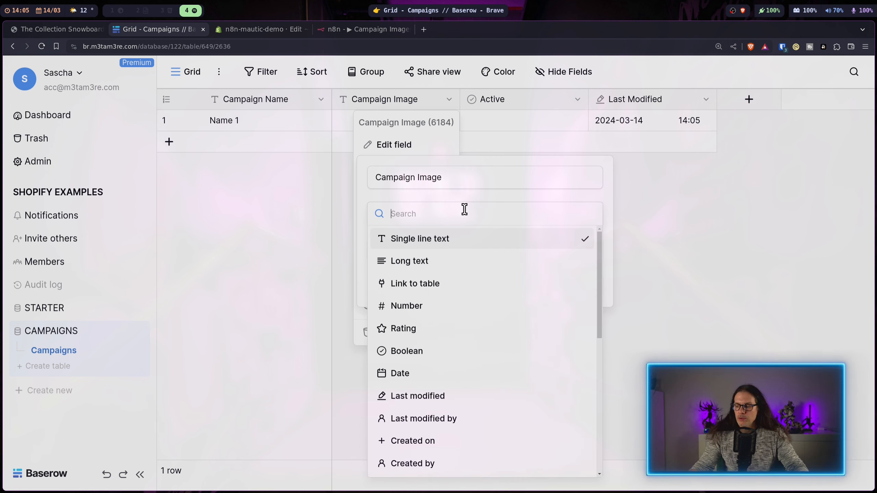
type("file")
left_click(455, 242)
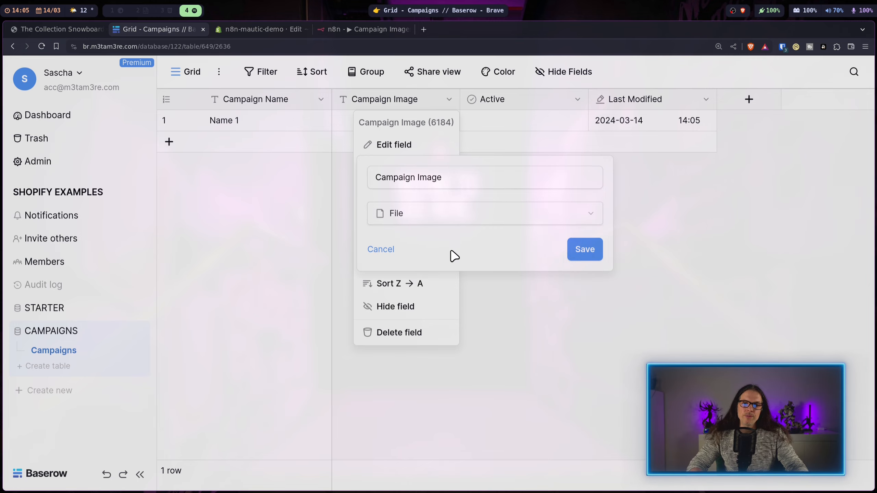
left_click(598, 257)
Step: Upload limited-edition.jpg to row 1's Campaign Image and tick Active
left_click(444, 180)
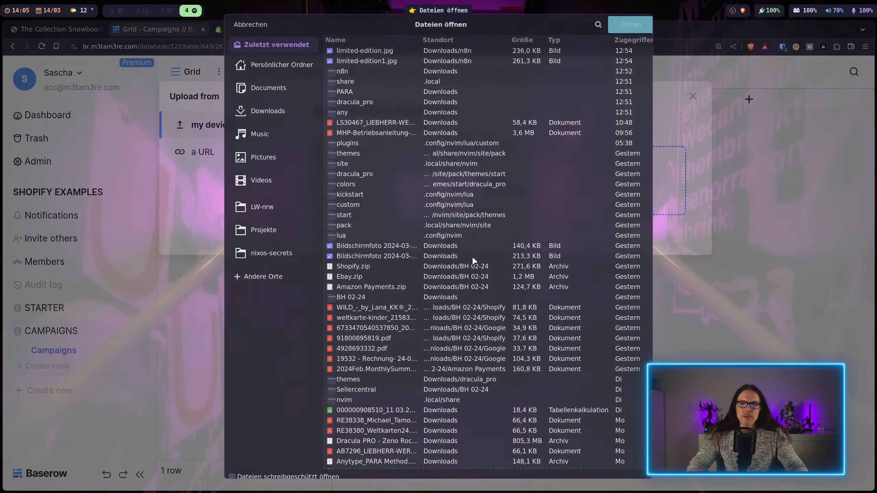
double_click(373, 53)
left_click(649, 295)
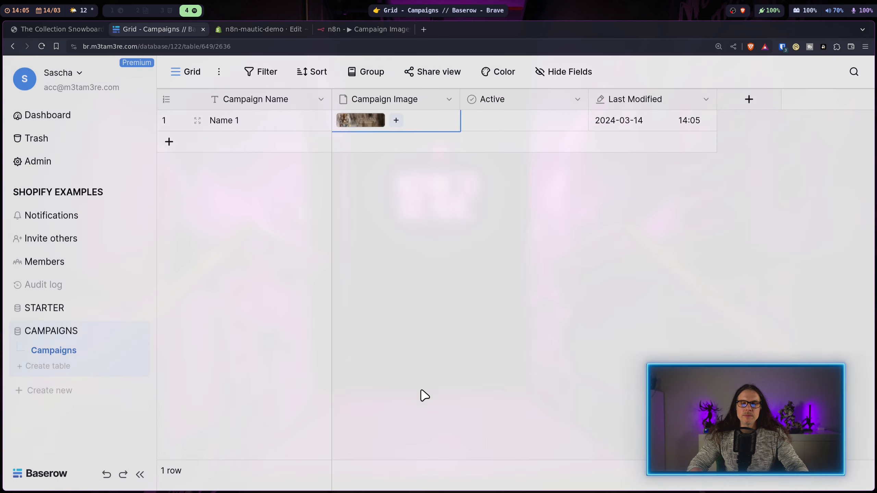
key("Tab")
left_click(454, 237)
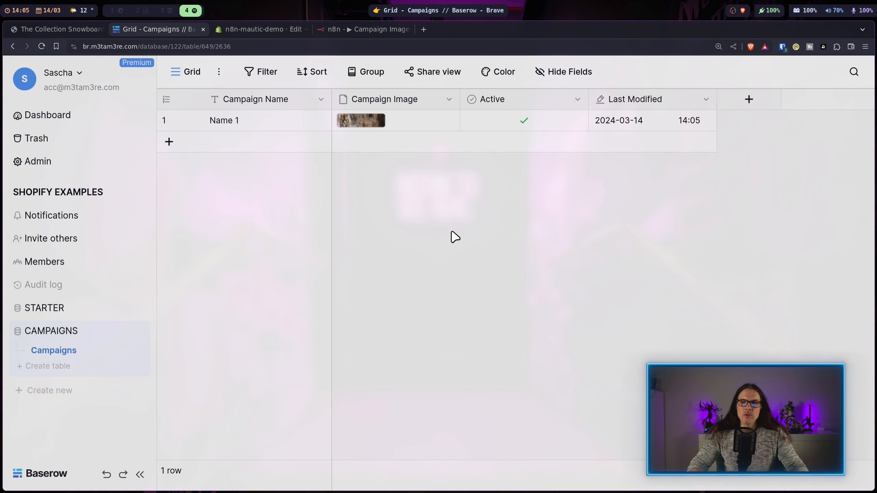
key("ctrl+Tab")
key("ctrl+Tab")
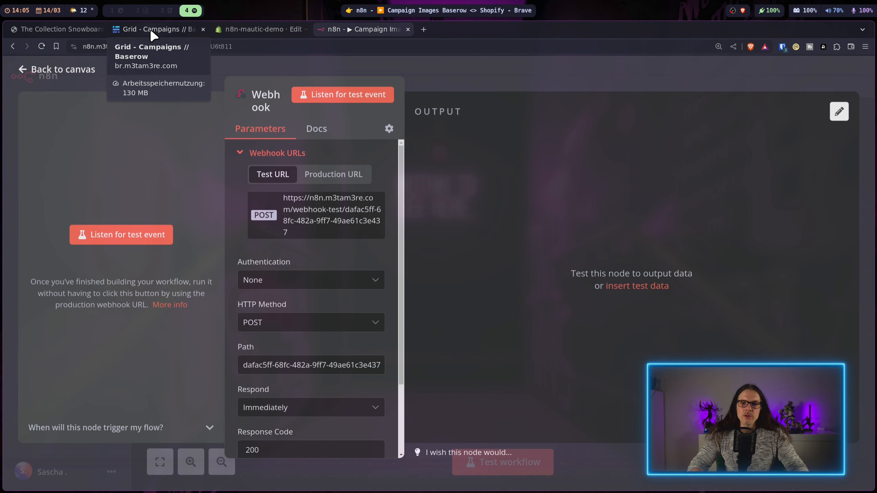
Step: Create a table webhook named n8n with the pasted n8n test webhook URL
left_click(164, 35)
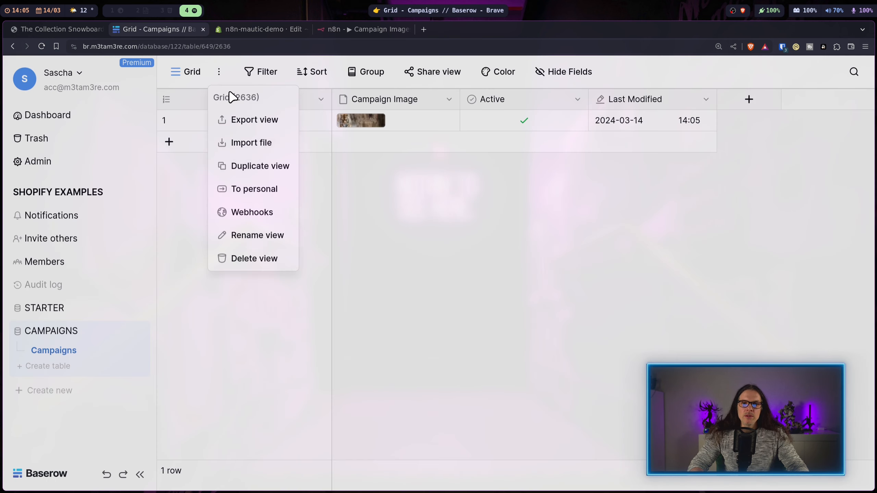
left_click(252, 211)
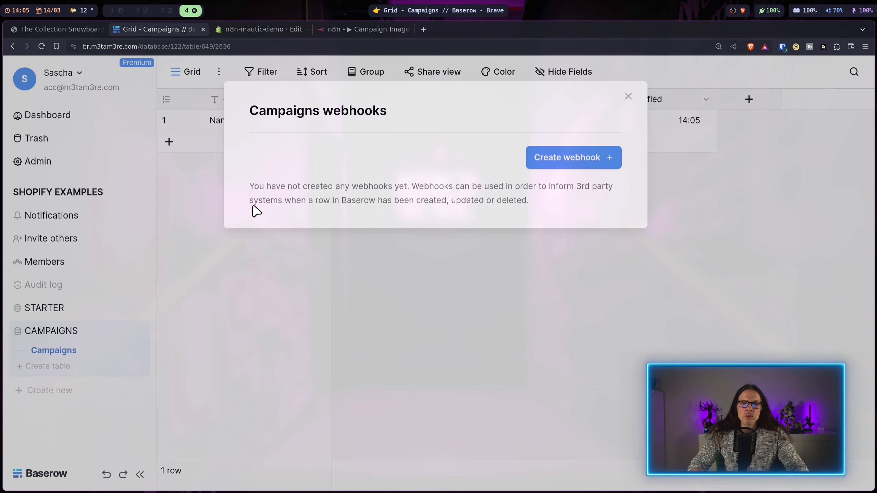
left_click(589, 161)
left_click(445, 199)
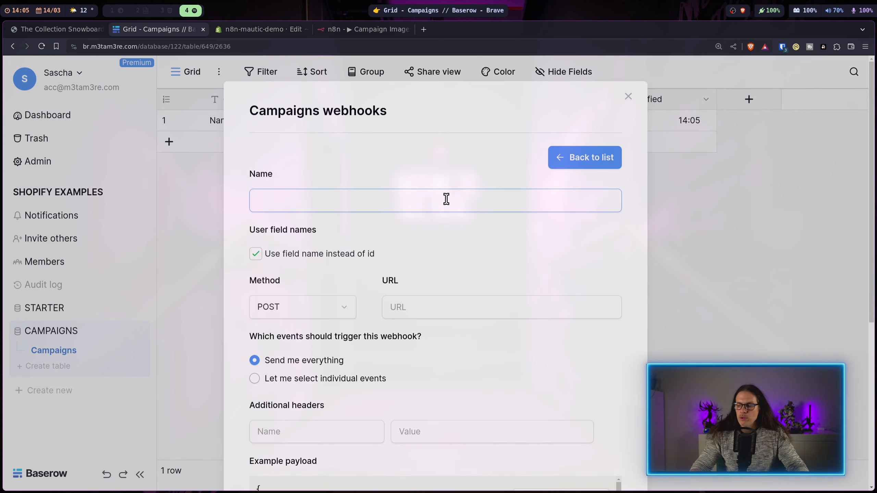
type("n8n")
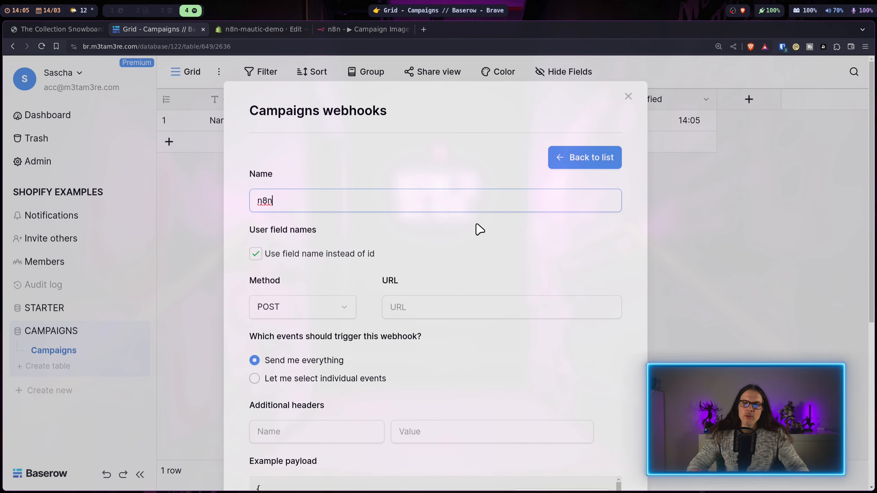
left_click(425, 307)
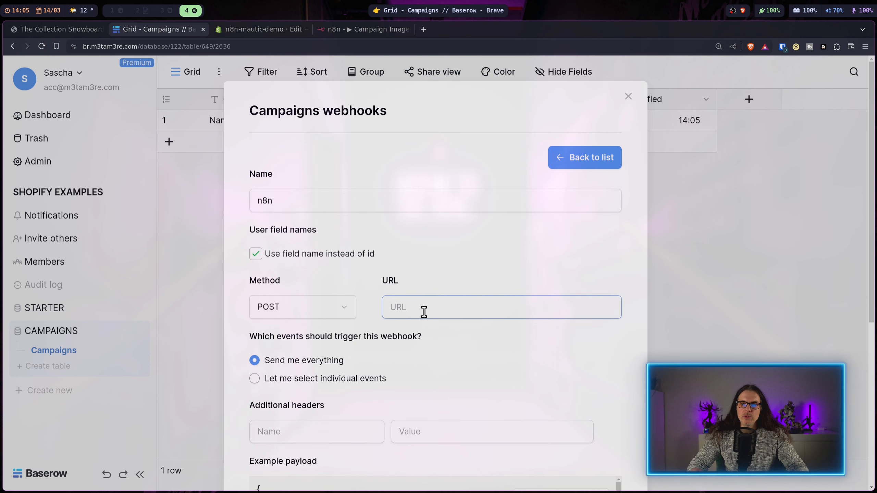
key("ctrl+v")
Step: Limit the webhook to the 'Rows are updated' event and save it
scroll(470, 277, "down", 2)
scroll(386, 307, "down", 2)
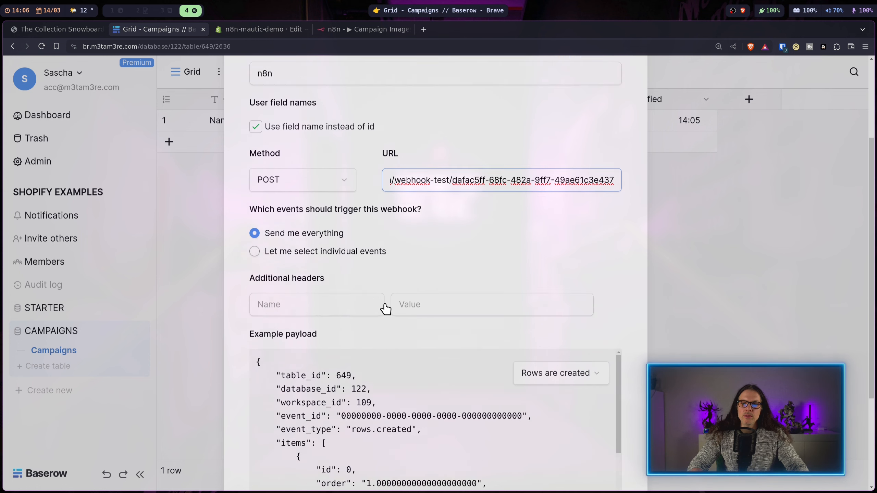
left_click(254, 224)
left_click(390, 246)
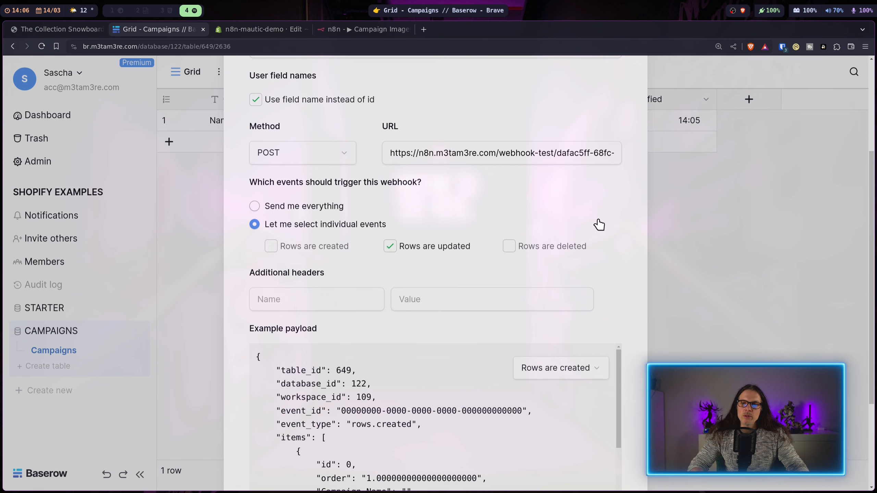
scroll(617, 242, "down", 4)
scroll(509, 294, "down", 3)
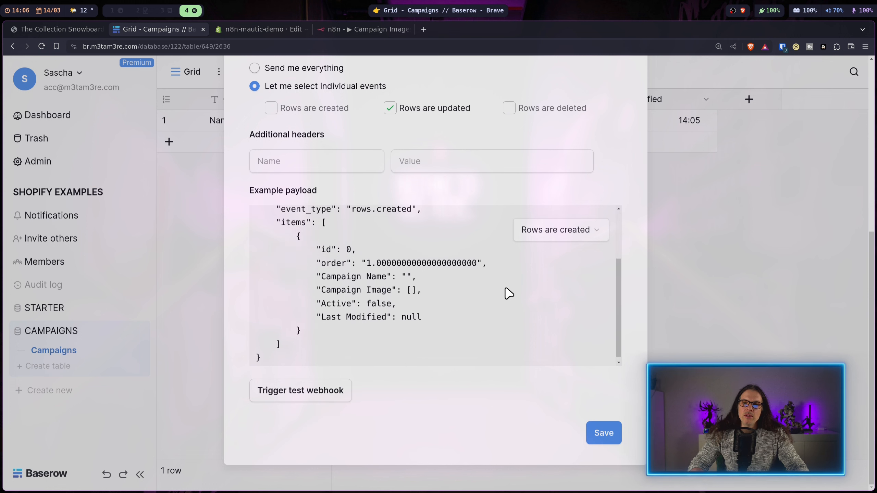
scroll(507, 295, "up", 3)
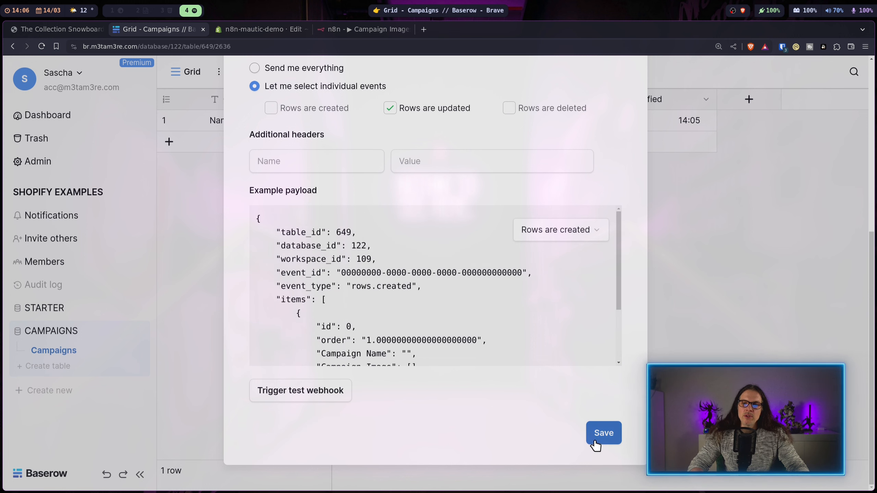
left_click(603, 433)
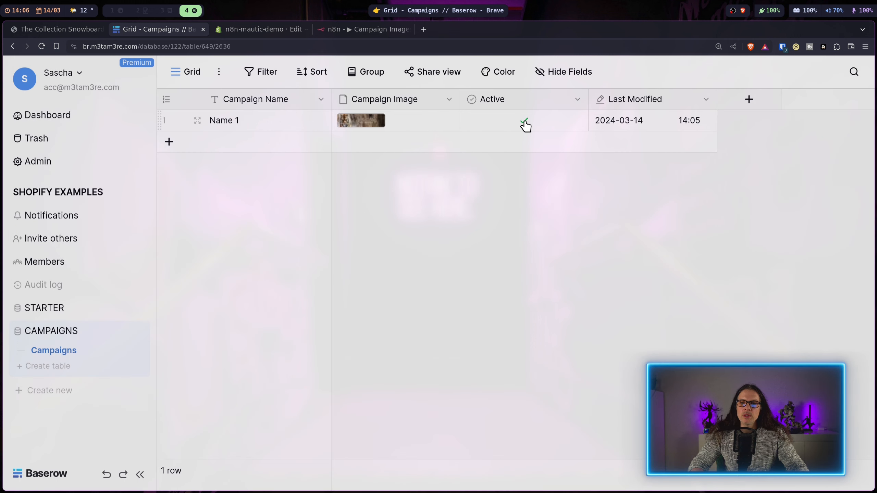
Step: Listen for a test event in n8n and toggle Active on the Baserow row to fire it
left_click(370, 29)
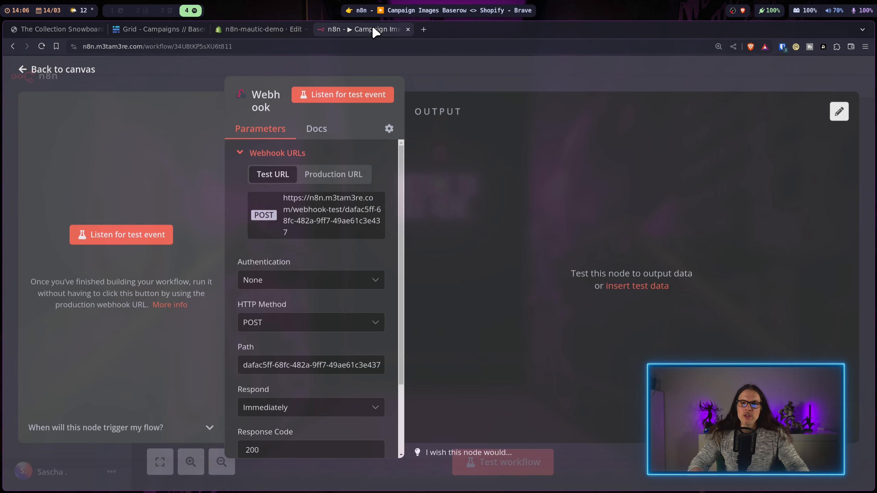
left_click(130, 238)
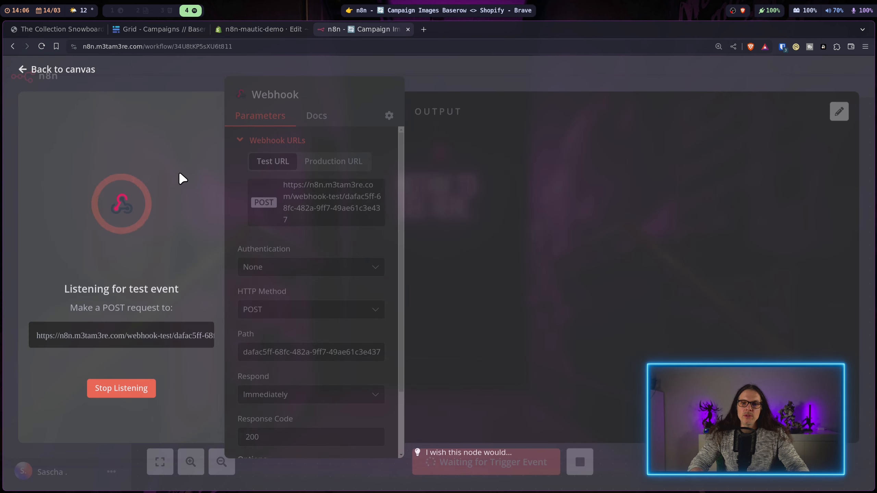
left_click(144, 30)
left_click(524, 123)
left_click(523, 121)
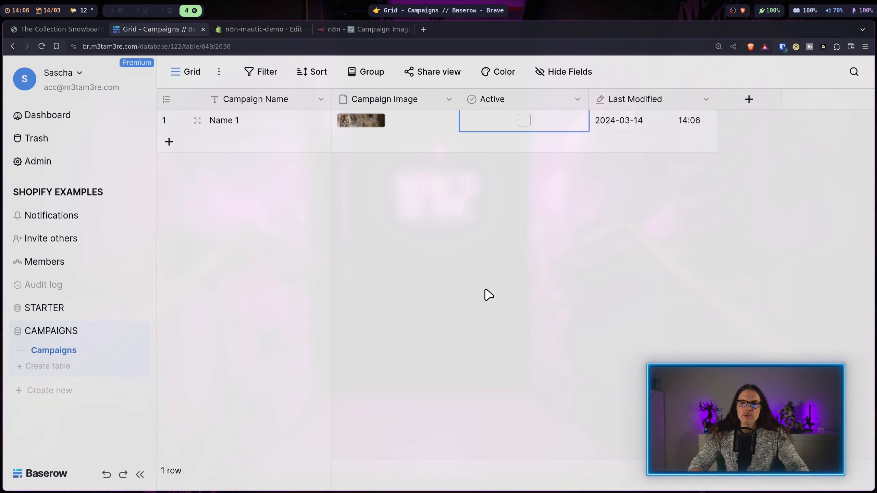
Step: Pin the received rows.updated data on the Webhook node and return to the canvas
left_click(357, 27)
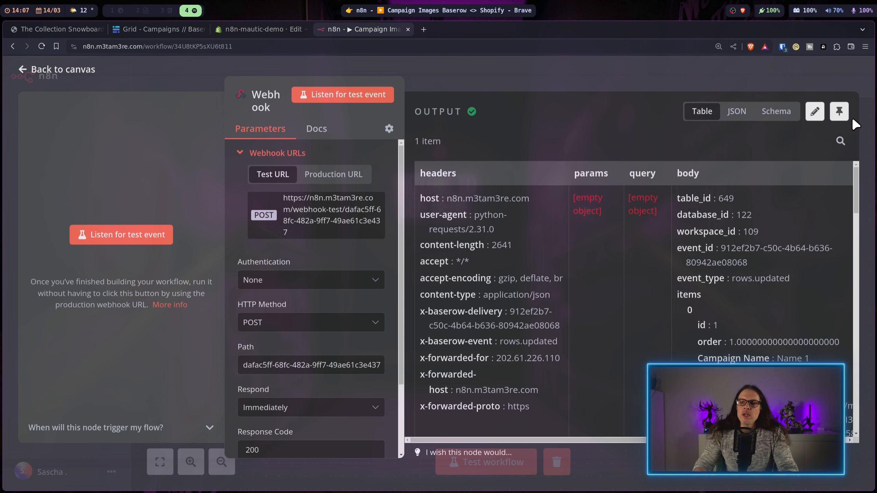
left_click(839, 112)
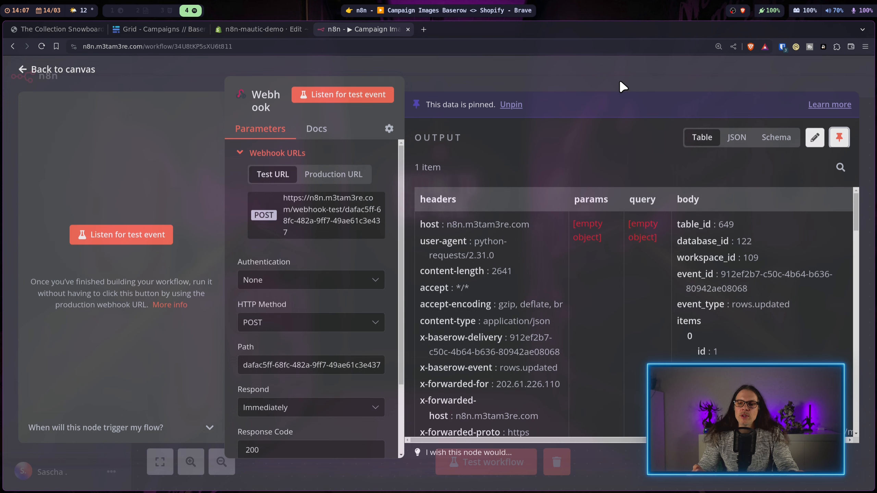
left_click(620, 80)
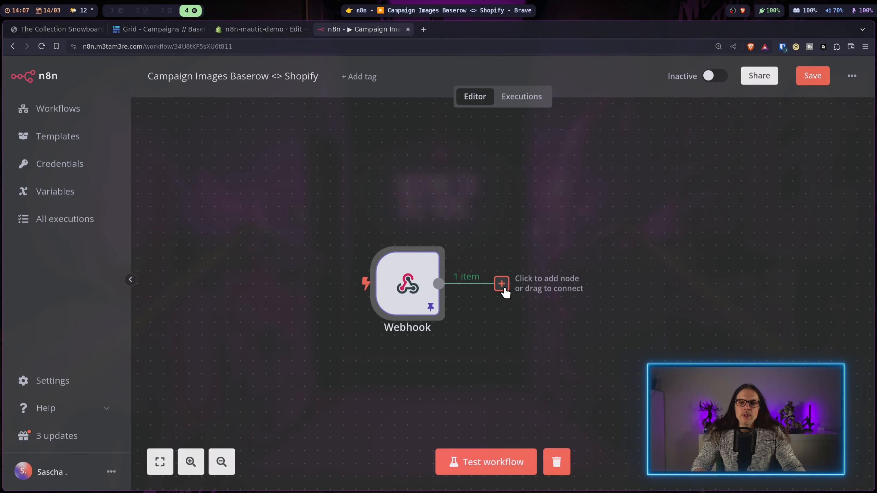
Step: Add an Edit Fields (Set) node after the Webhook
left_click(502, 285)
type("set")
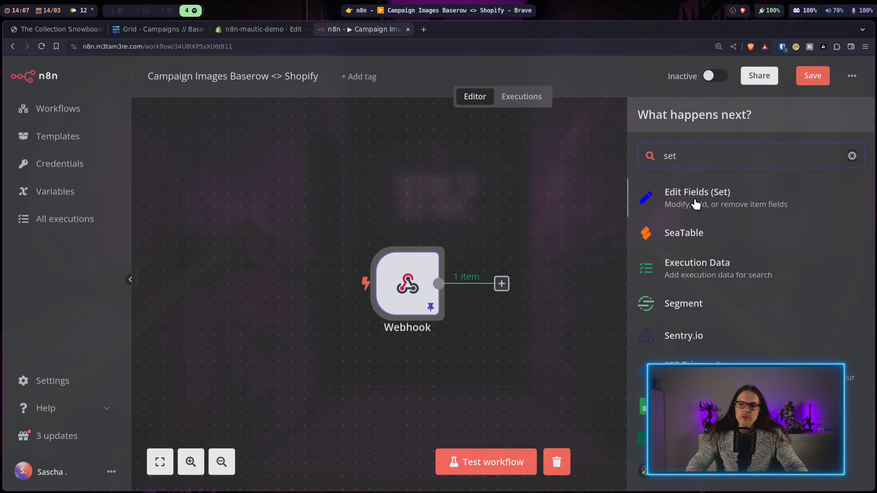
left_click(693, 196)
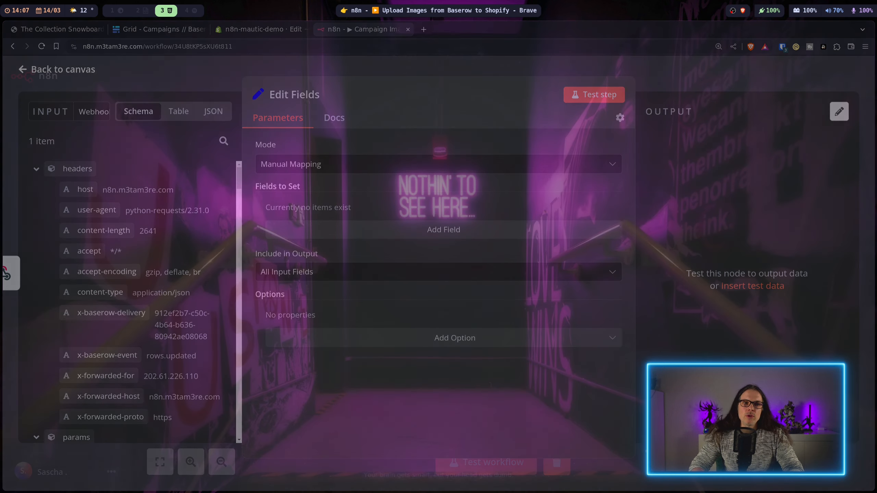
Step: Add field Shopify Subdomain set to n8n-mautic-demo, plus a second field named Theme ID
left_click(355, 229)
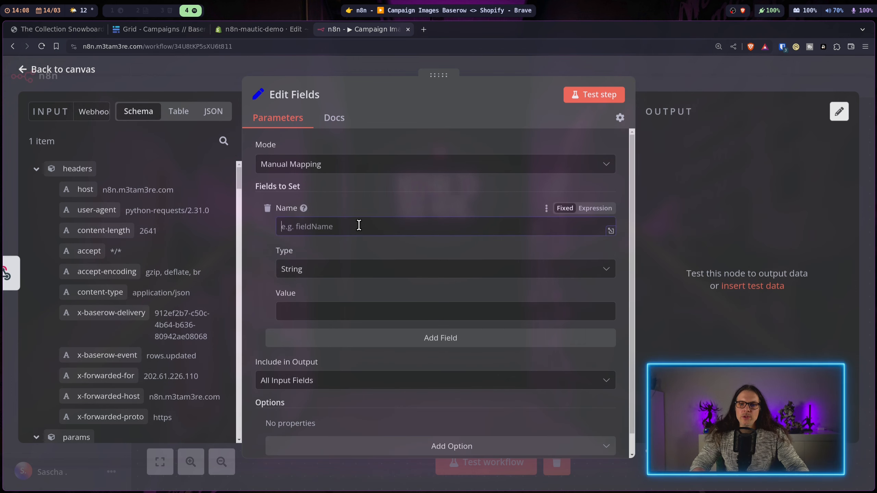
type("Shopify Subdomain")
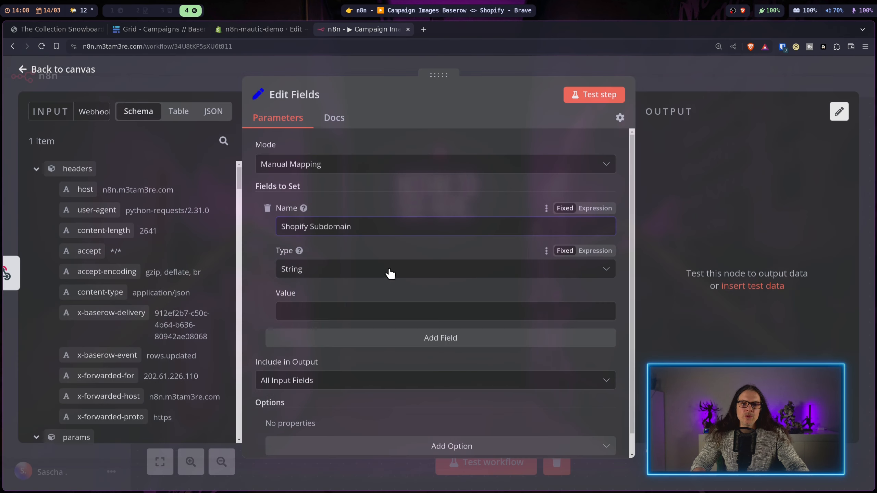
left_click(309, 311)
type("n8n-mautic-demo")
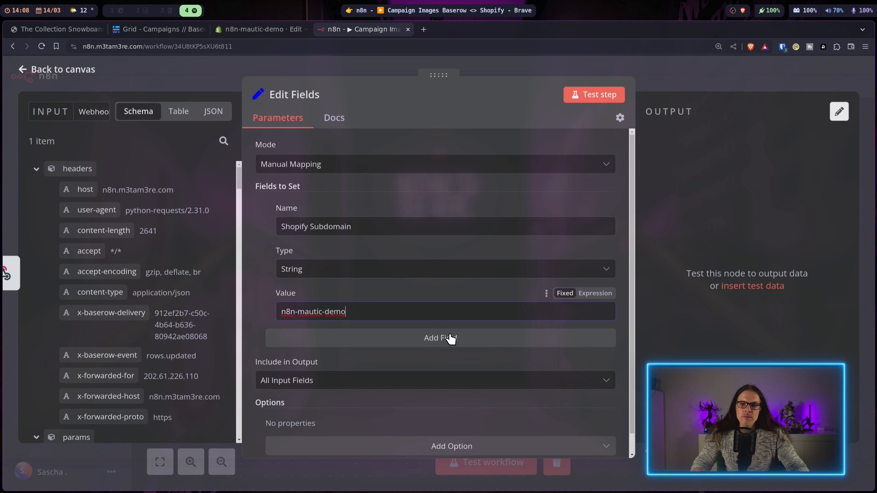
left_click(462, 345)
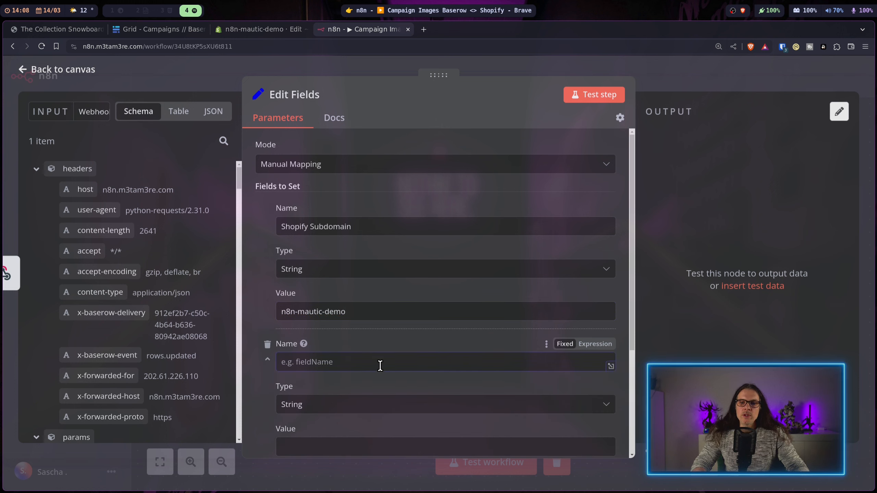
type("Theme ID")
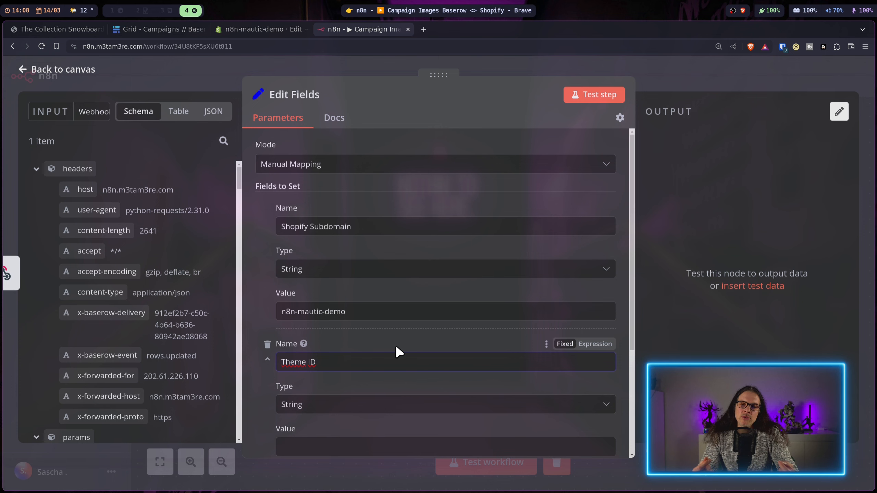
left_click(255, 28)
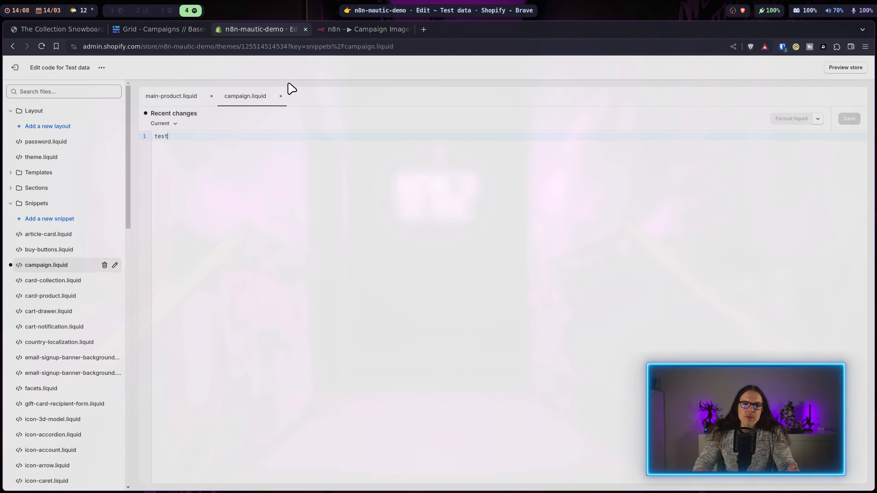
left_click(275, 46)
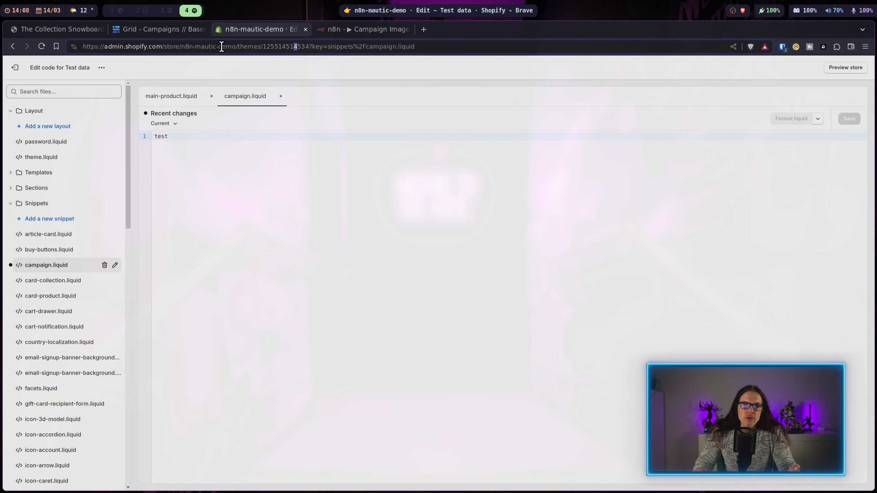
double_click(263, 46)
right_click(299, 48)
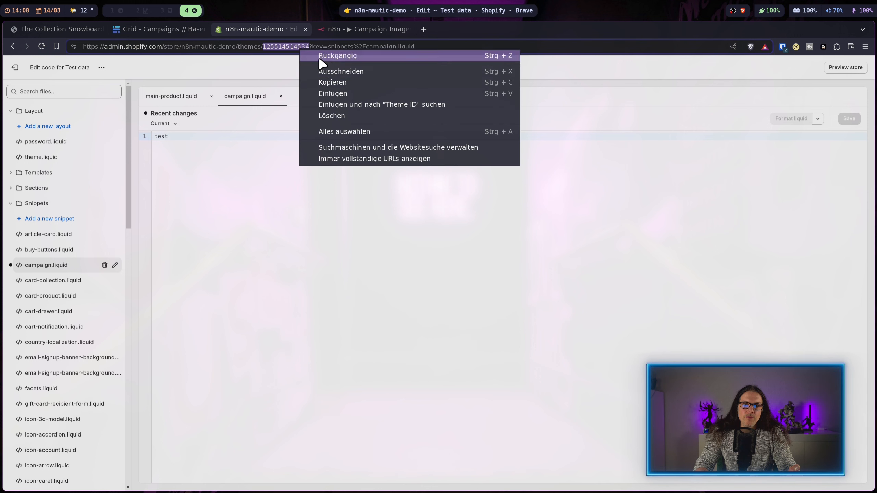
left_click(332, 82)
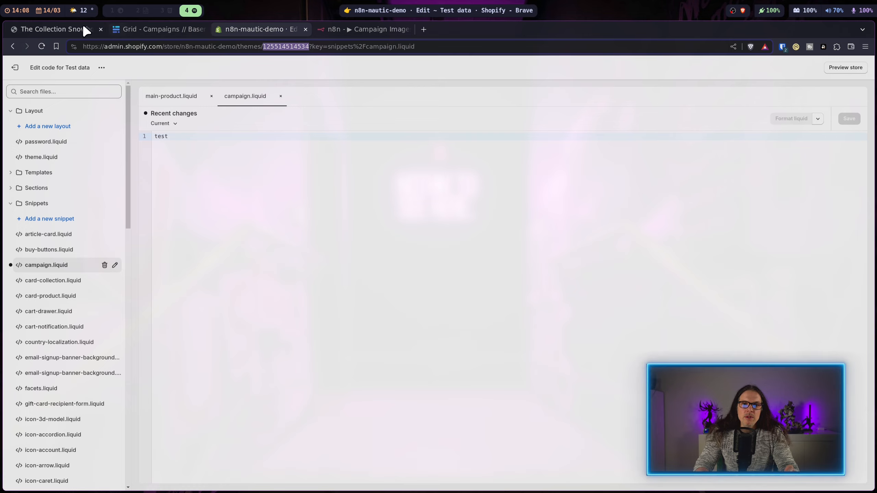
left_click(366, 29)
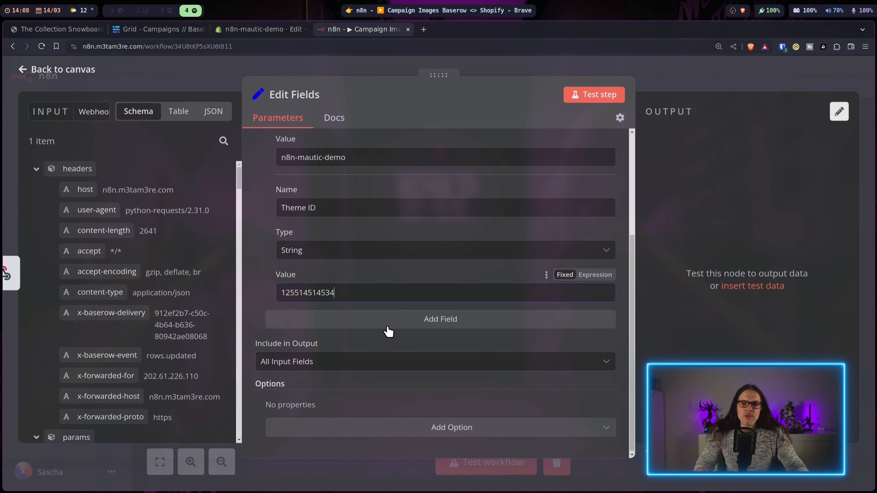
Step: Add a Filename field with the value campaign.liquid
left_click(393, 318)
type("Filename")
key("Tab")
type("campaign.liquid")
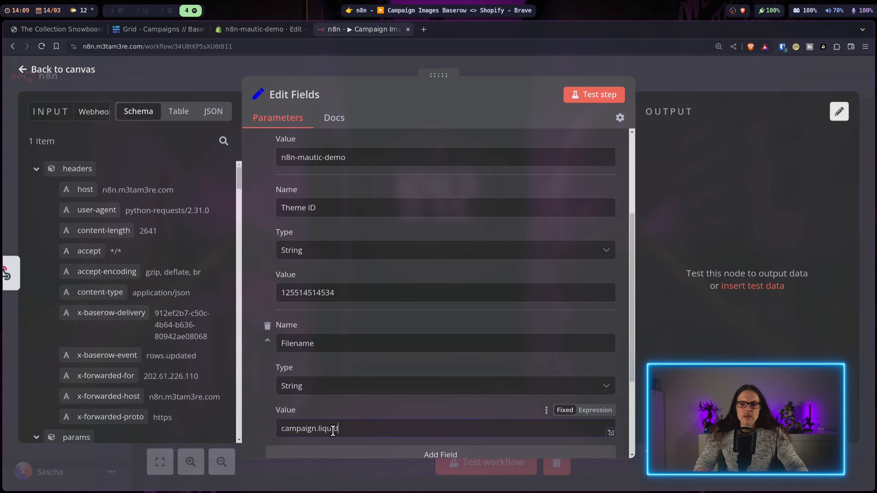
scroll(394, 340, "down", 2)
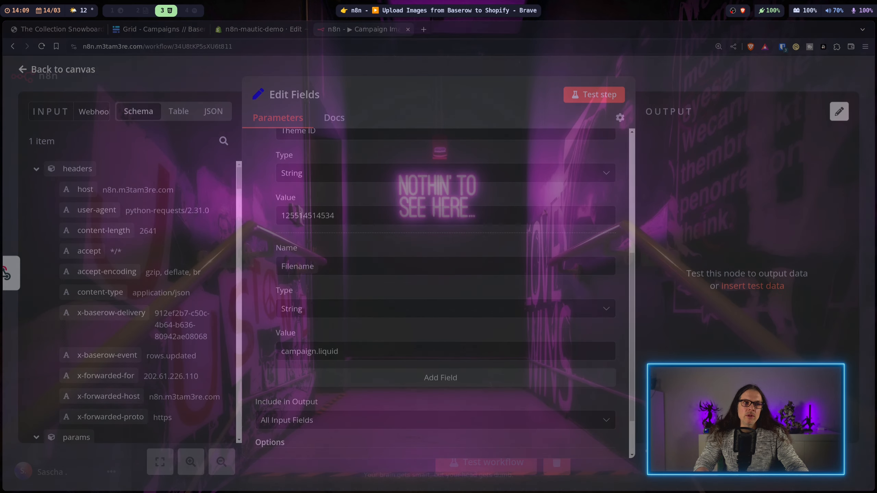
Step: Add a Content field holding the Liquid img tag template in the expanded editor
left_click(378, 377)
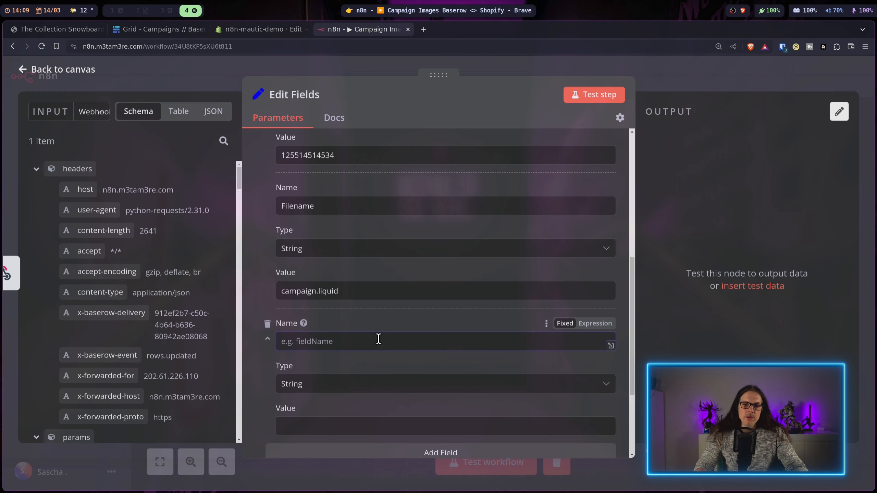
type("Content")
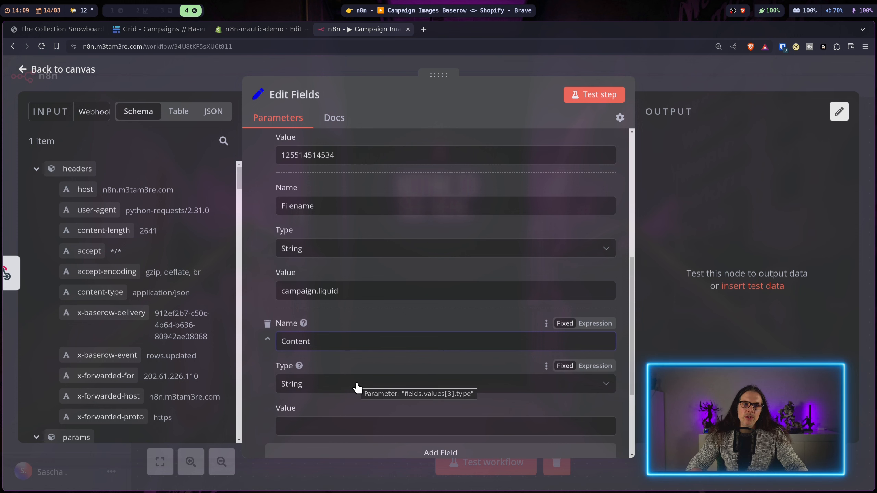
scroll(382, 383, "down", 2)
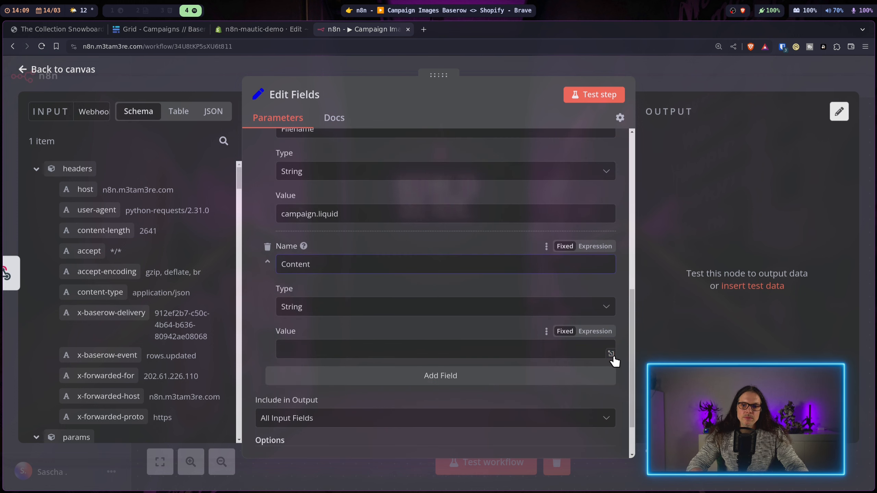
left_click(611, 353)
key("ctrl+v")
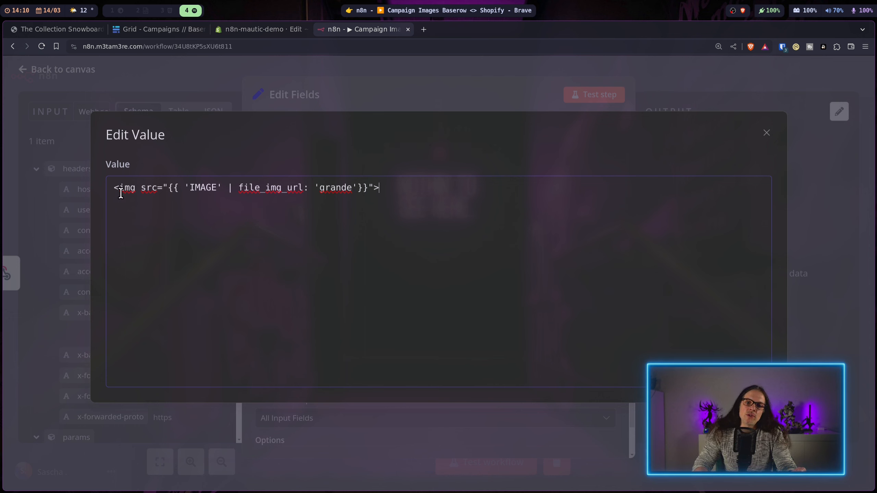
left_click_drag(214, 187, 191, 189)
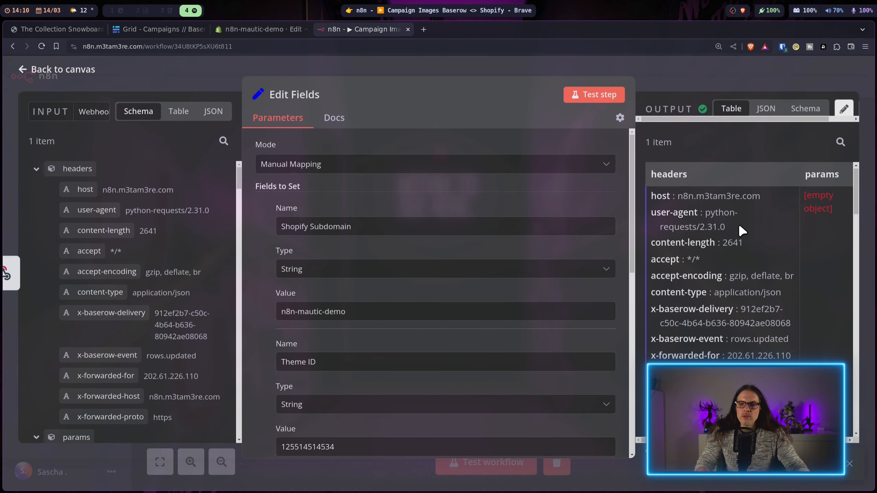
Step: Review the Edit Fields node's JSON output and close its settings
left_click(765, 108)
scroll(724, 248, "down", 10)
scroll(709, 273, "down", 10)
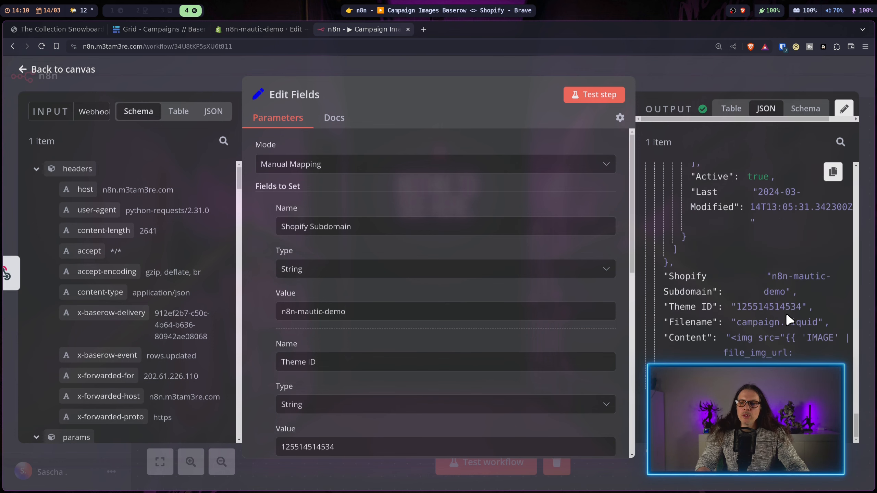
key("Escape")
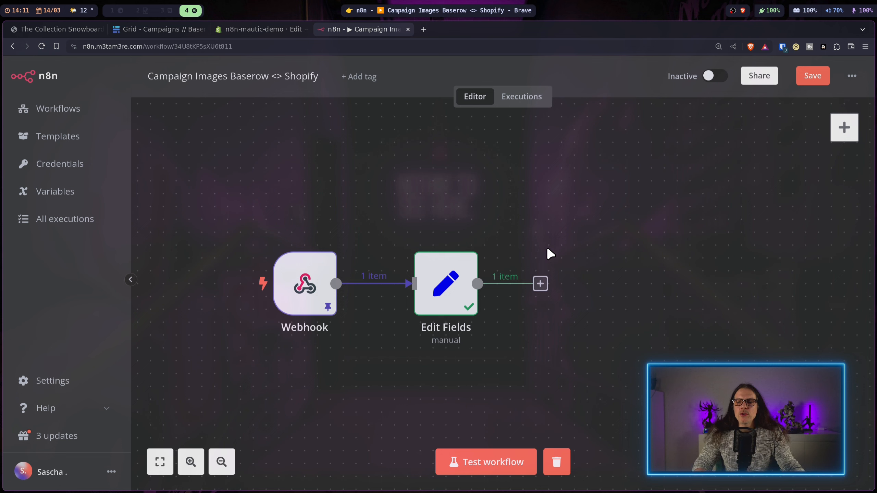
Step: Add an If node after Edit Fields
left_click(541, 283)
type("if")
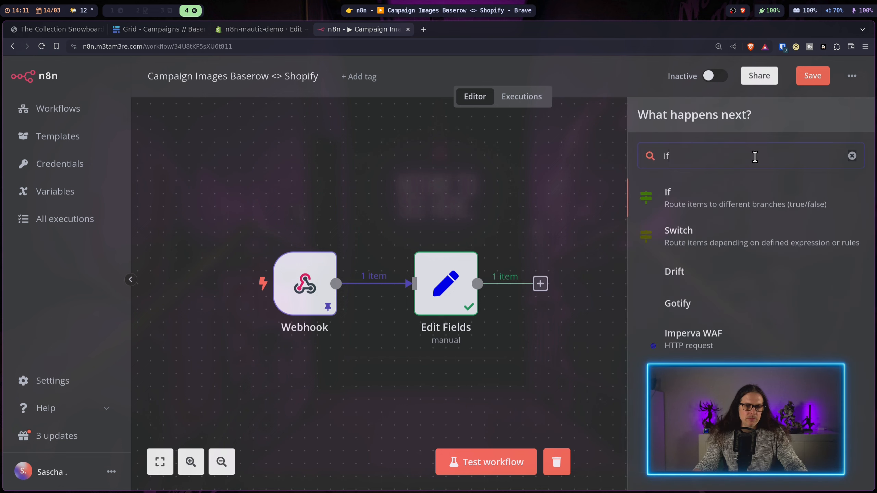
key("Return")
Step: Go back to Baserow's Campaigns table
key("super+3")
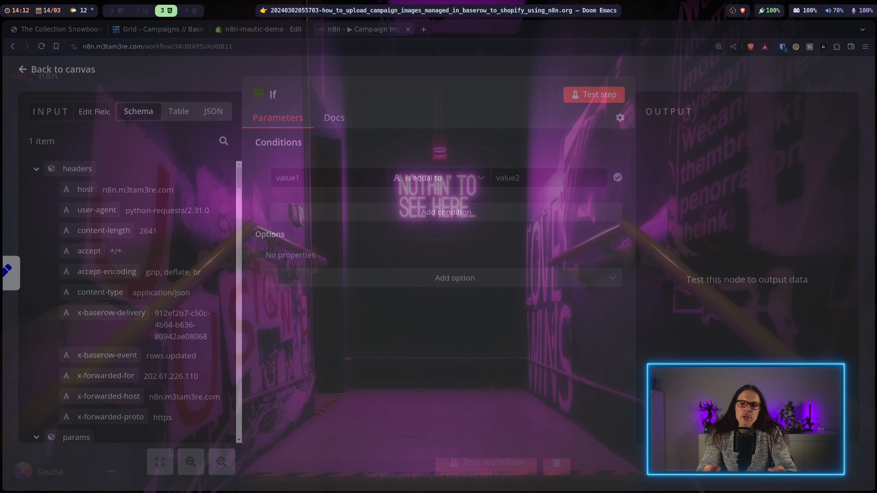
key("super+4")
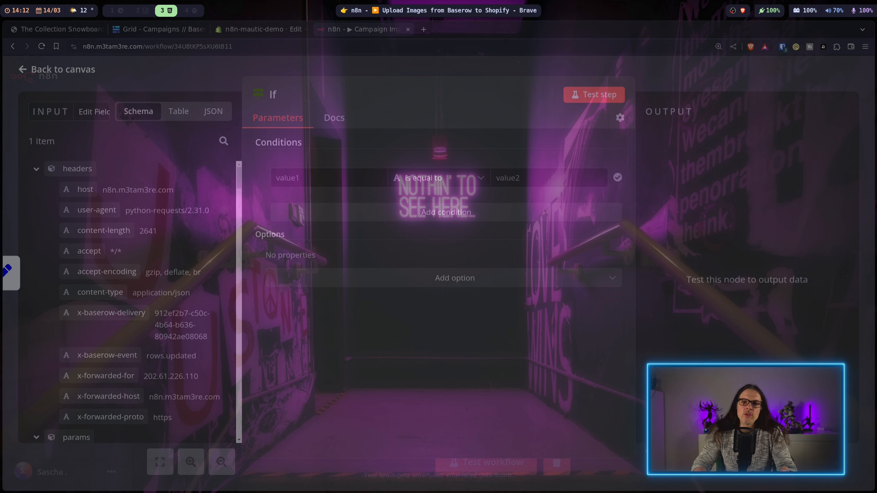
left_click(151, 28)
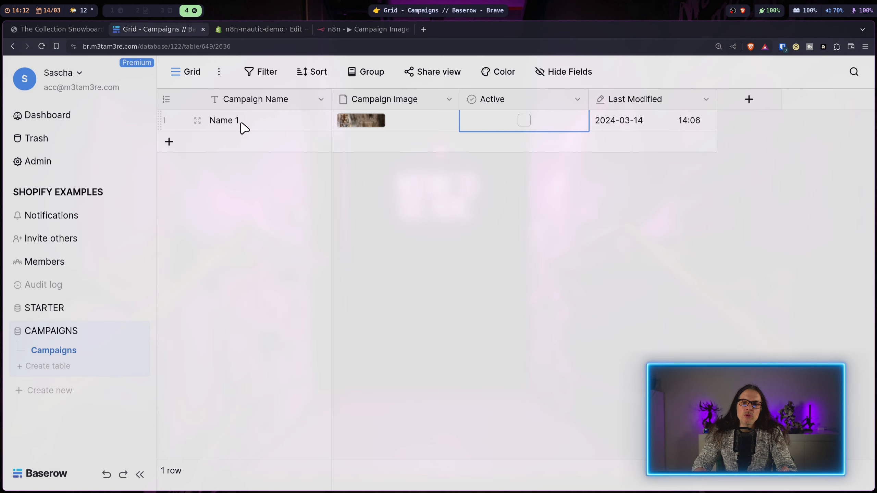
Step: Expand and inspect the Name 1 campaign row in Baserow, then return to n8n's If node
left_click(197, 120)
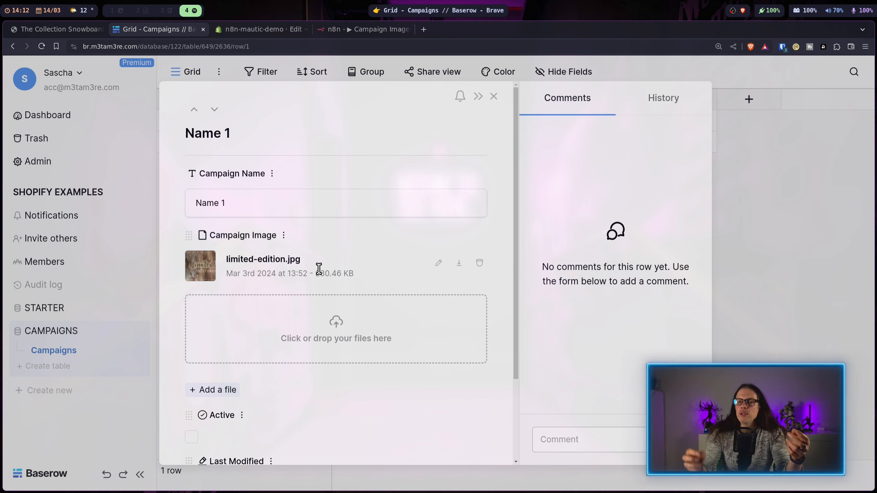
left_click(787, 324)
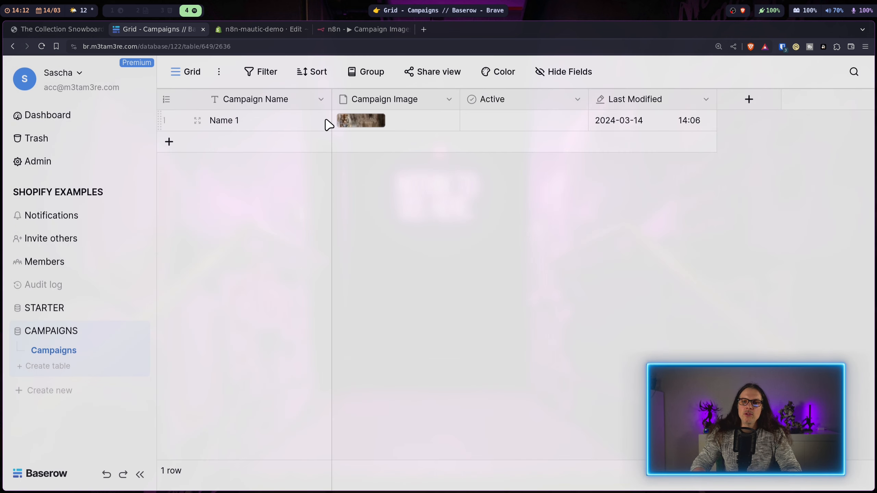
left_click(365, 28)
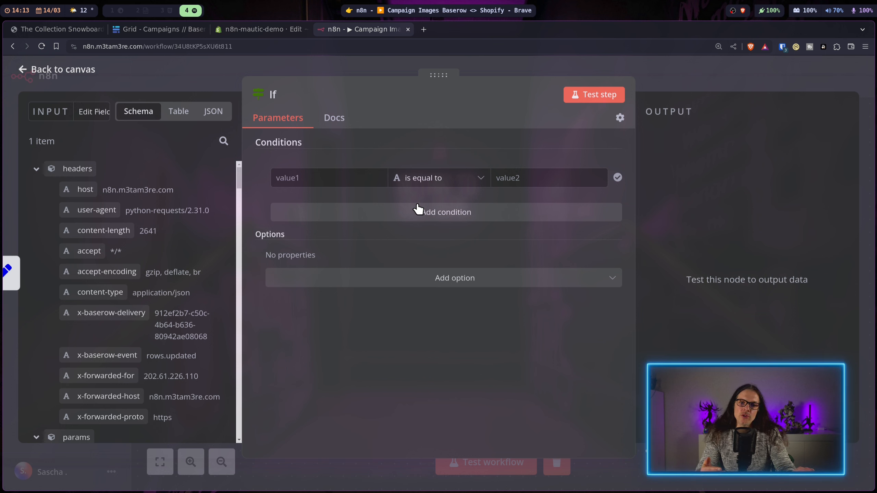
Step: Set the If condition type to Number > is greater than
left_click(446, 183)
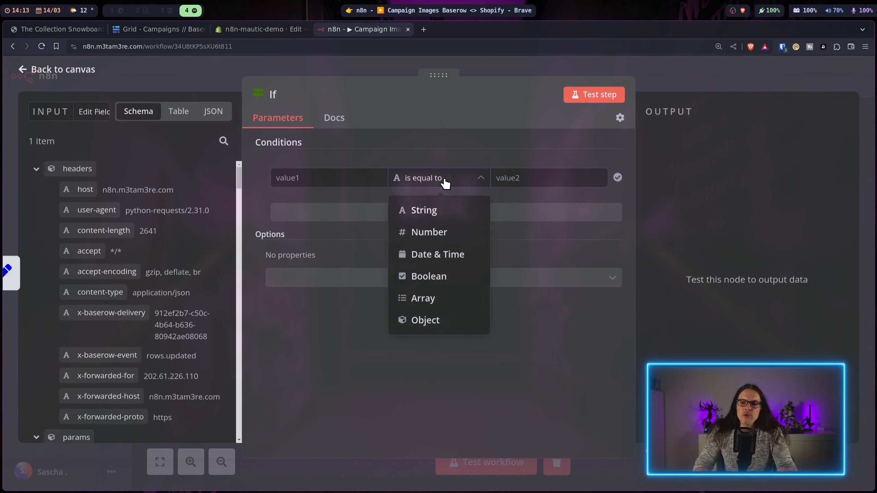
mouse_move(428, 229)
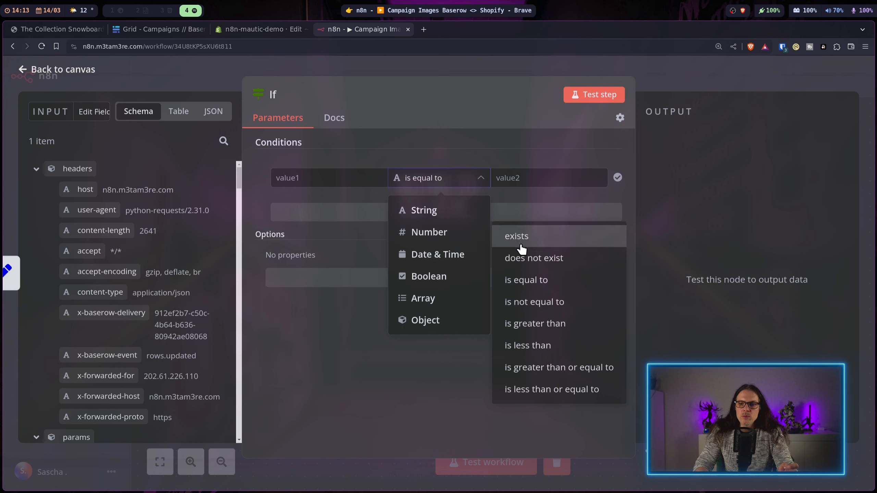
left_click(535, 323)
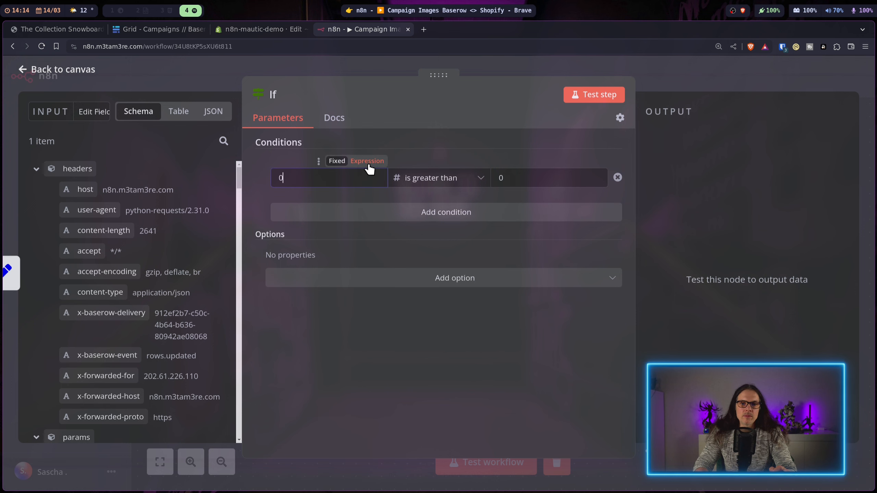
Step: Turn value 1 into an expression starting with DateTime.fromISO()
left_click(368, 162)
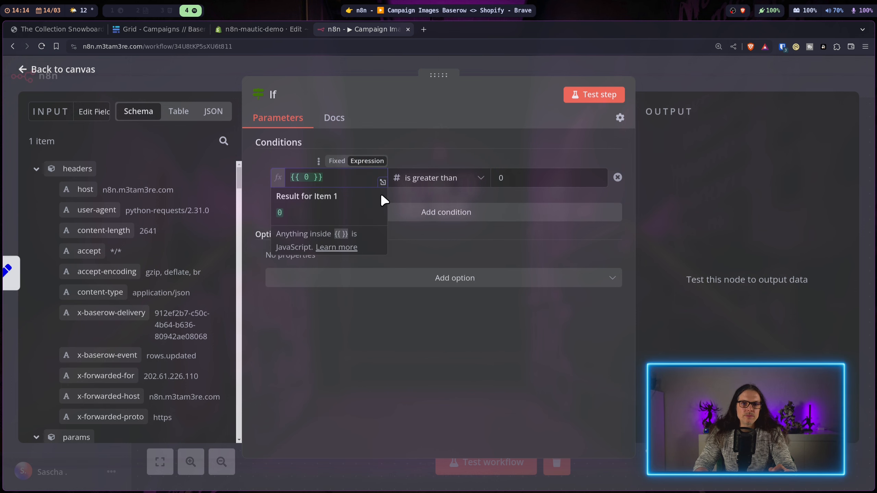
left_click(383, 181)
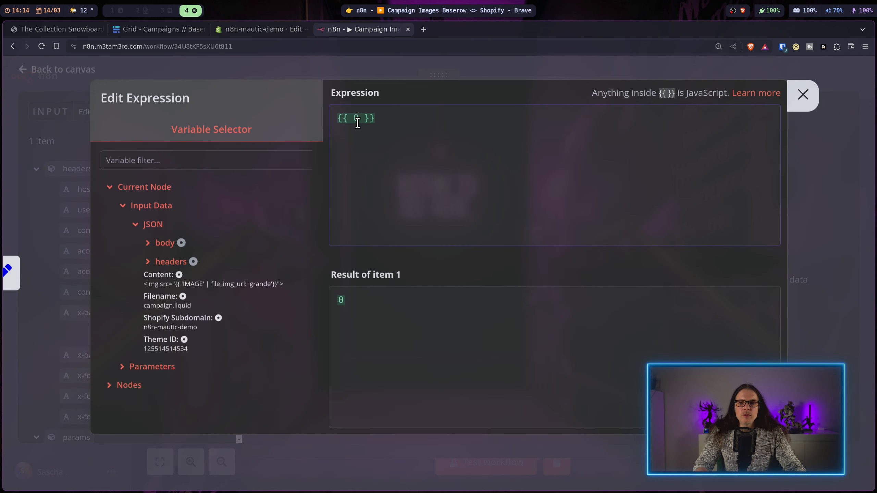
key("BackSpace")
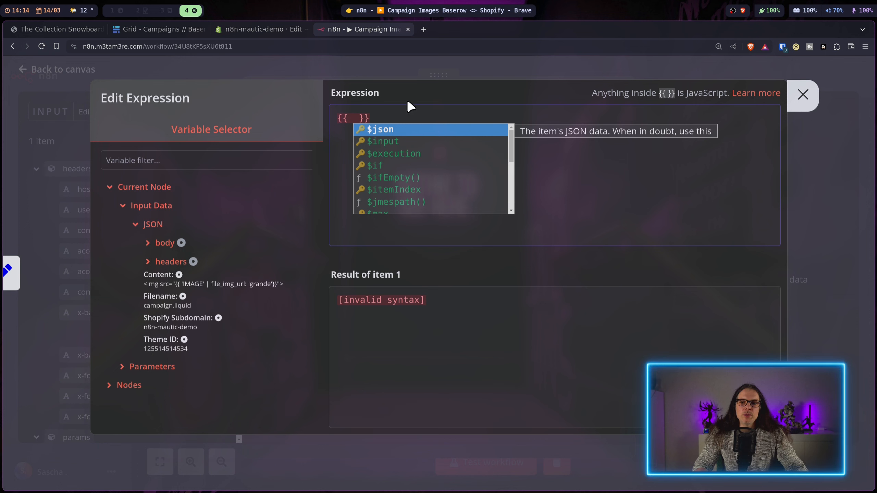
key("Escape")
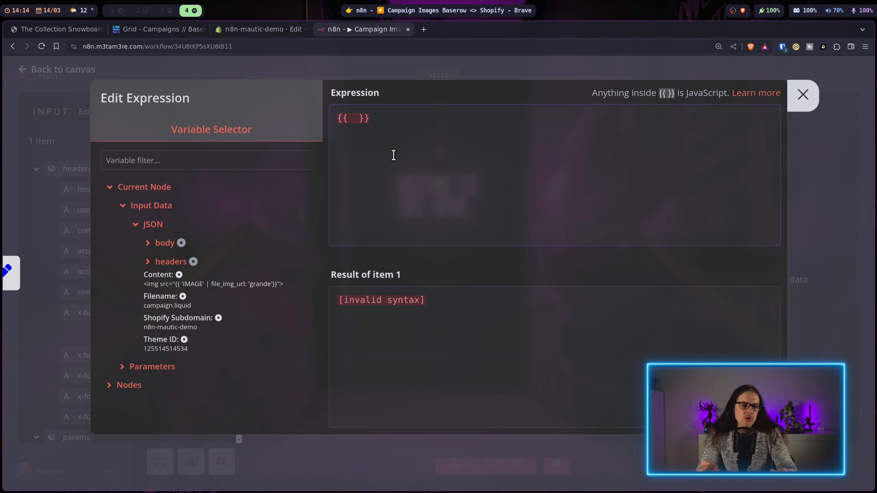
type("DateTime.fromISO")
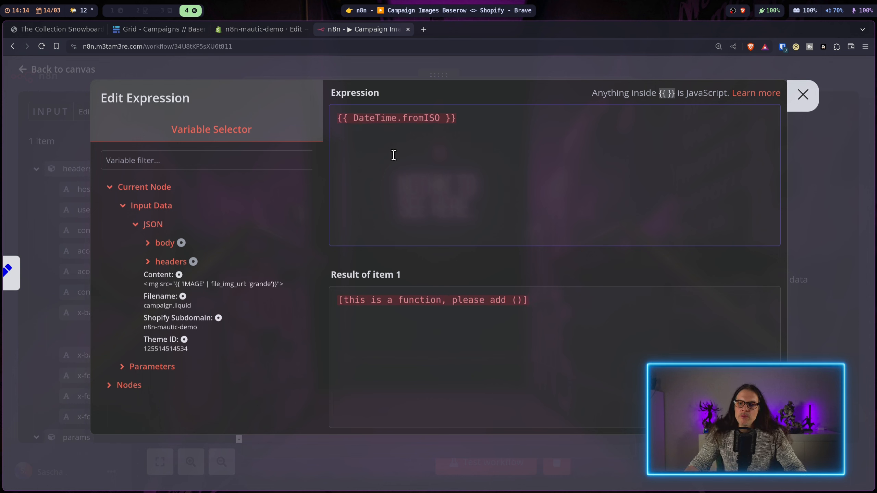
type("()")
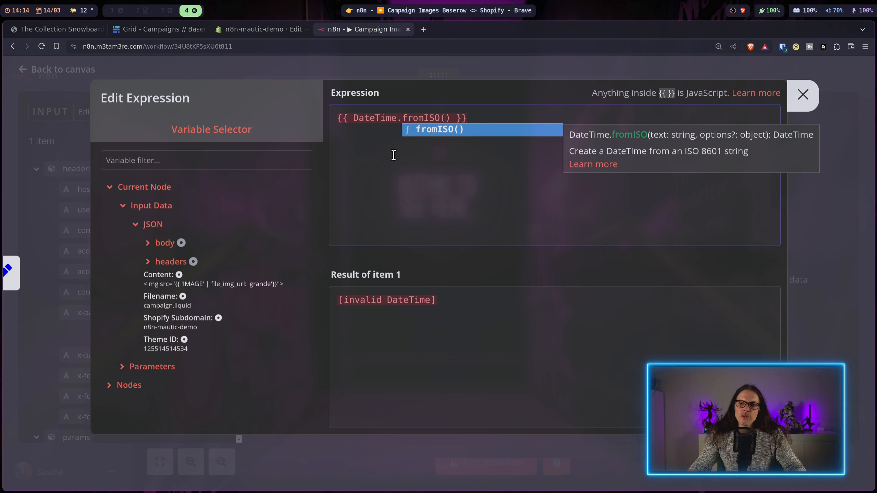
Step: Insert the updated item's Last Modified field into fromISO and format the expression
left_click(163, 242)
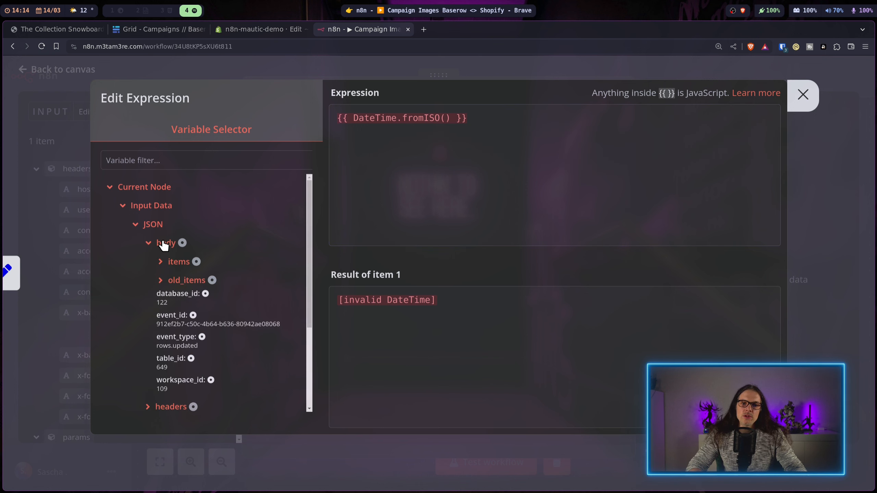
left_click(175, 258)
left_click(189, 278)
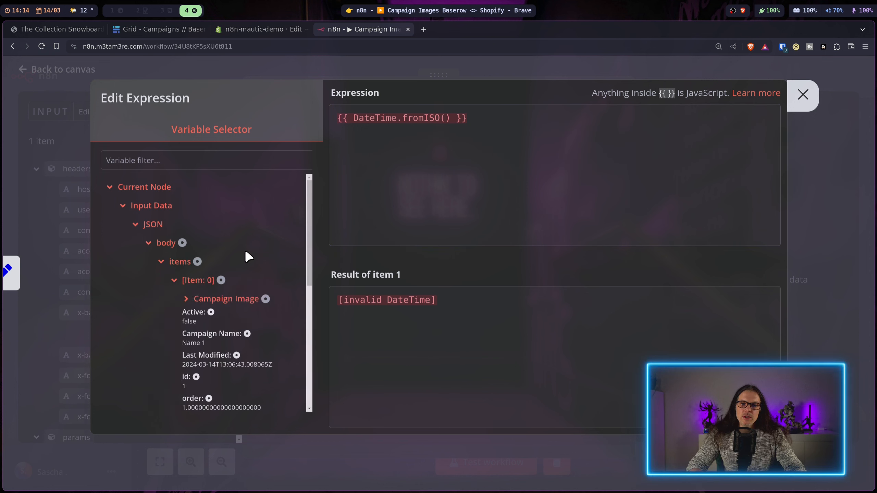
scroll(237, 287, "down", 2)
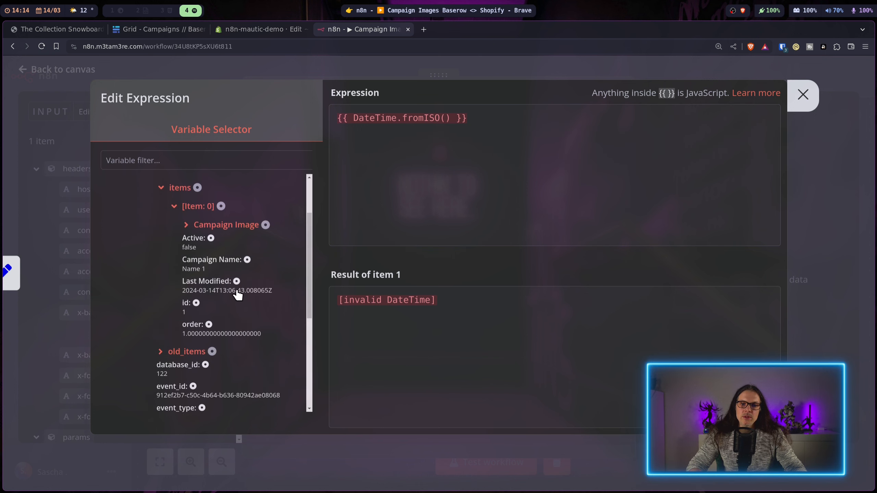
left_click(220, 281)
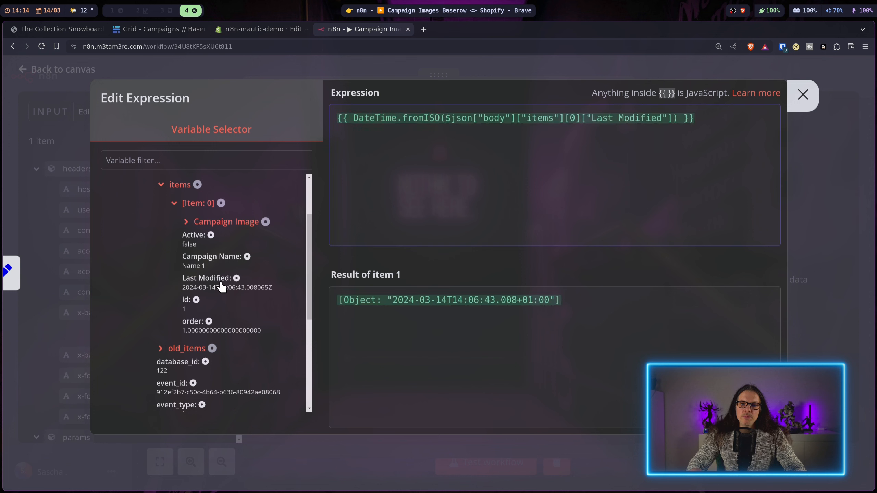
left_click(484, 204)
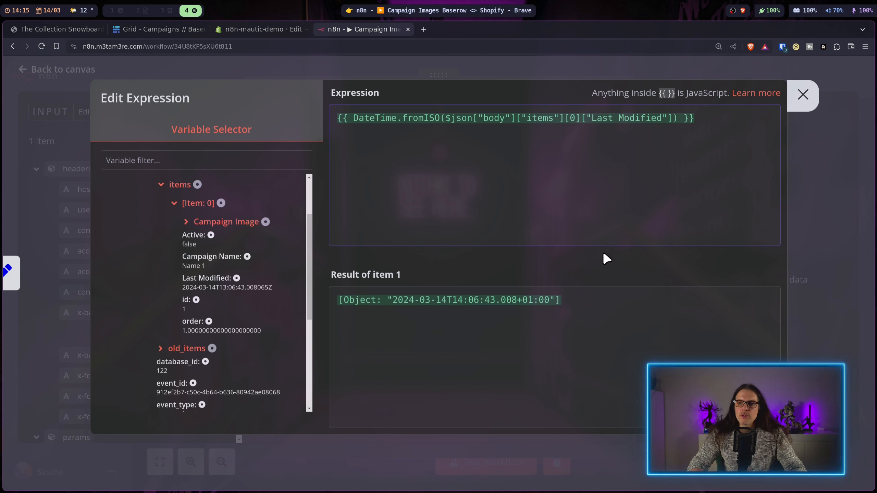
left_click(351, 118)
key("Return")
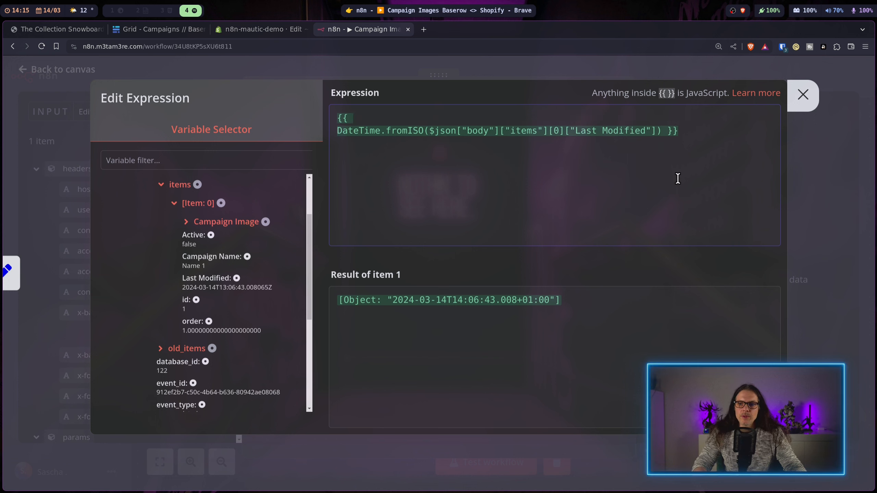
Step: Append .diff(DateTime.fromISO(old row's Last Modified)) to the expression
key("Return")
key("Return")
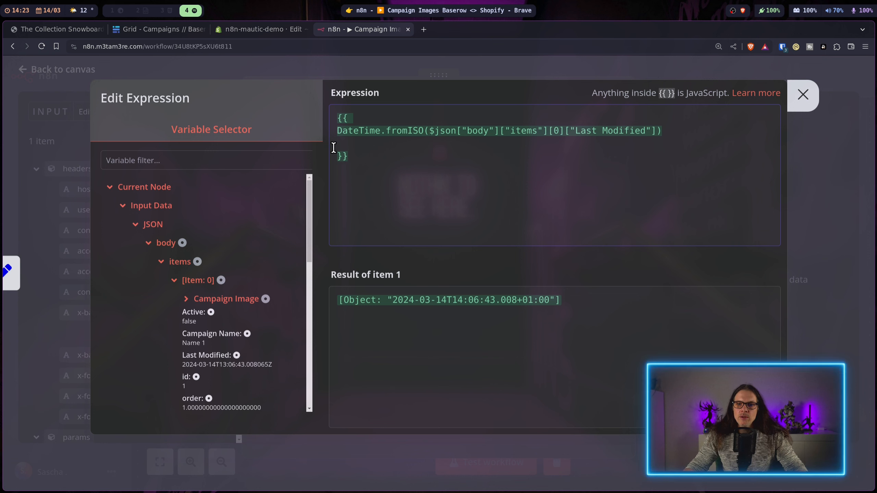
type(".diff()")
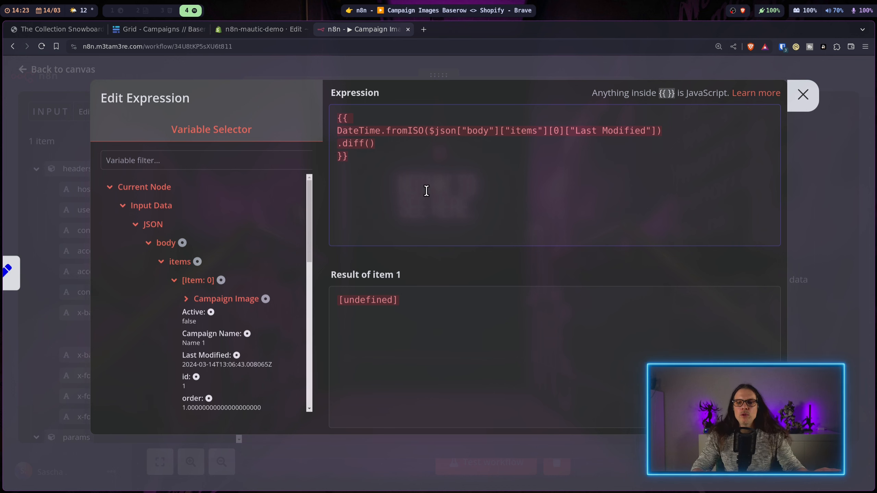
scroll(259, 252, "down", 6)
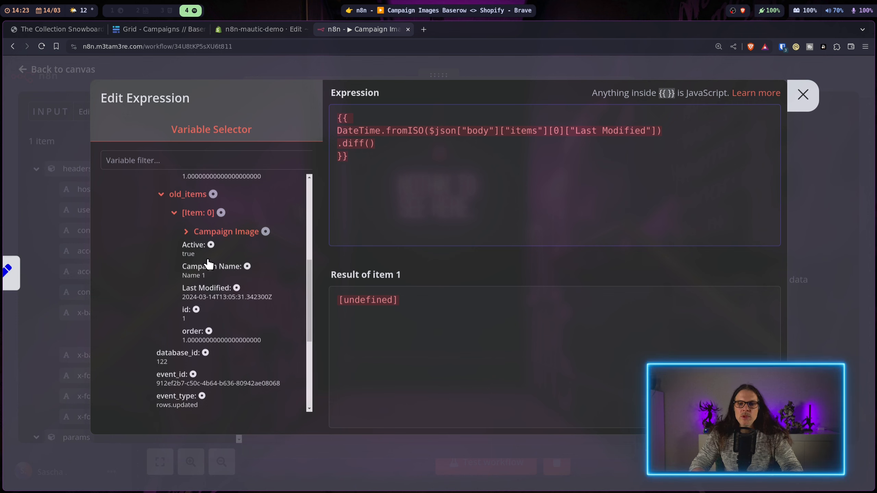
left_click(214, 289)
left_click_drag(424, 131, 332, 130)
key("ctrl+c")
left_click(373, 143)
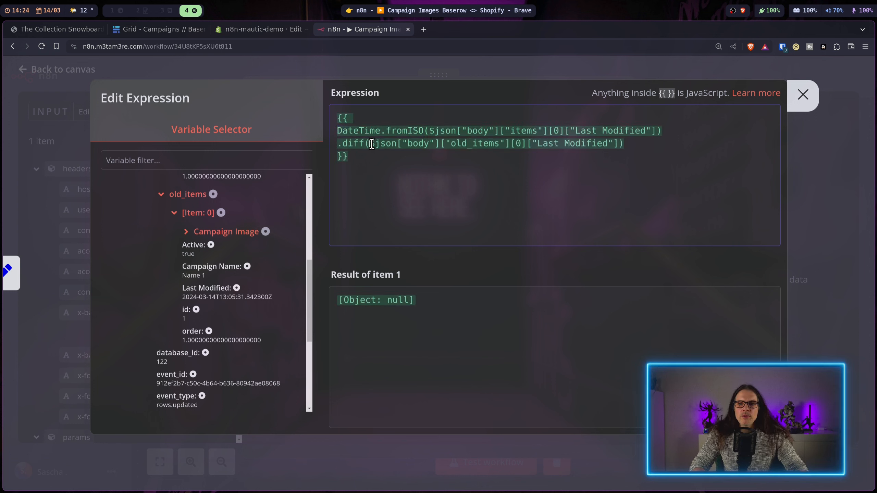
key("ctrl+v")
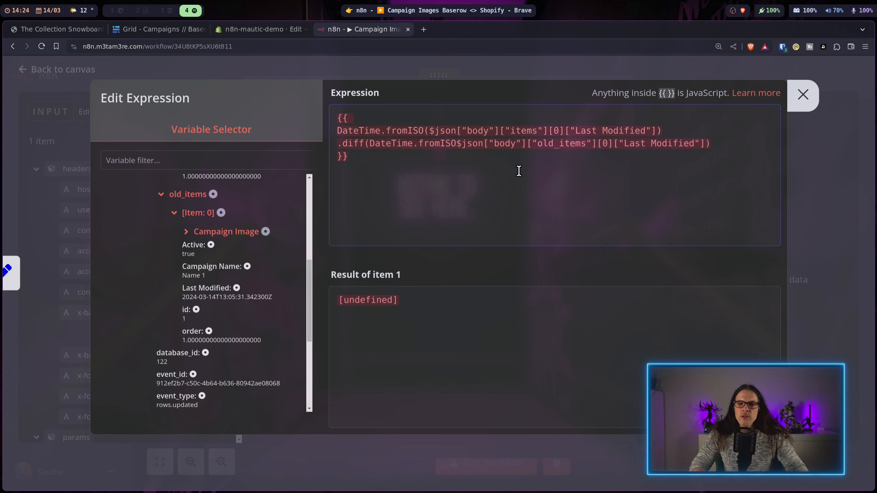
type("(")
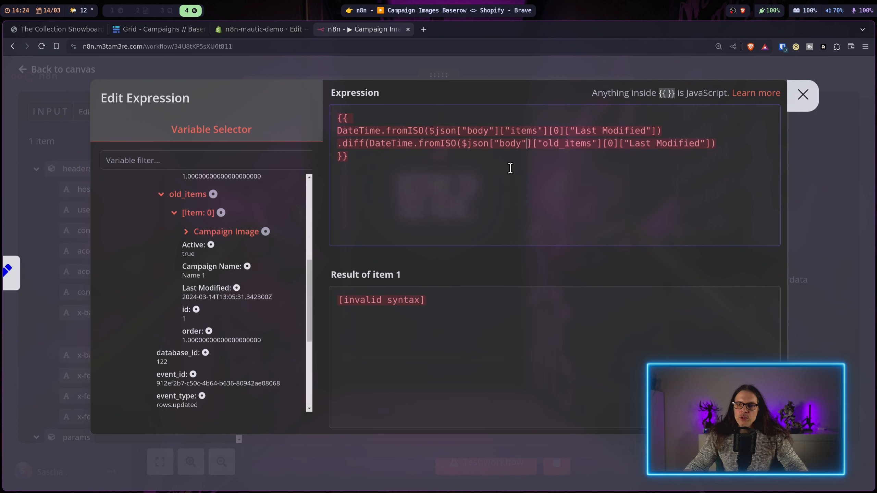
key("Right")
key("Right")
key("Right")
key("Right")
key("Right")
key("Right")
key("Right")
key("Right")
key("Right")
key("Right")
key("Right")
key("Right")
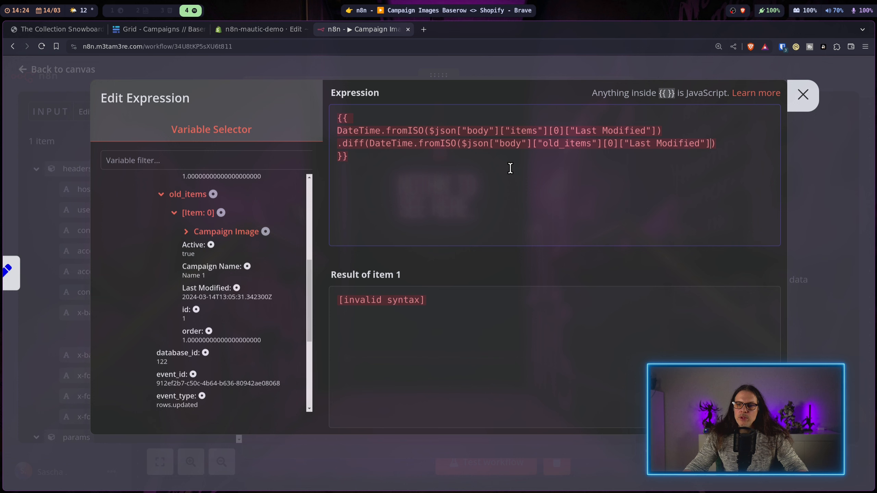
type(")")
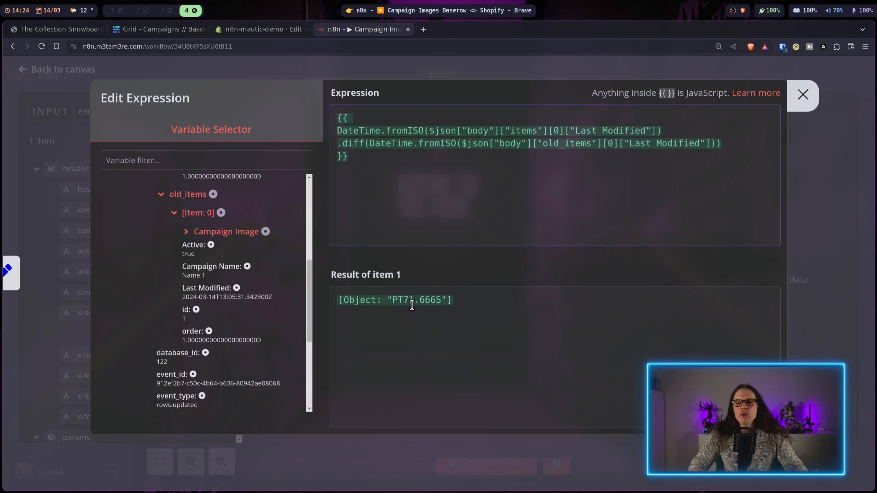
Step: Add .toObject() with 'minutes' and ['minutes'] to get the minute difference, then close the editor
left_click(732, 148)
key("Return")
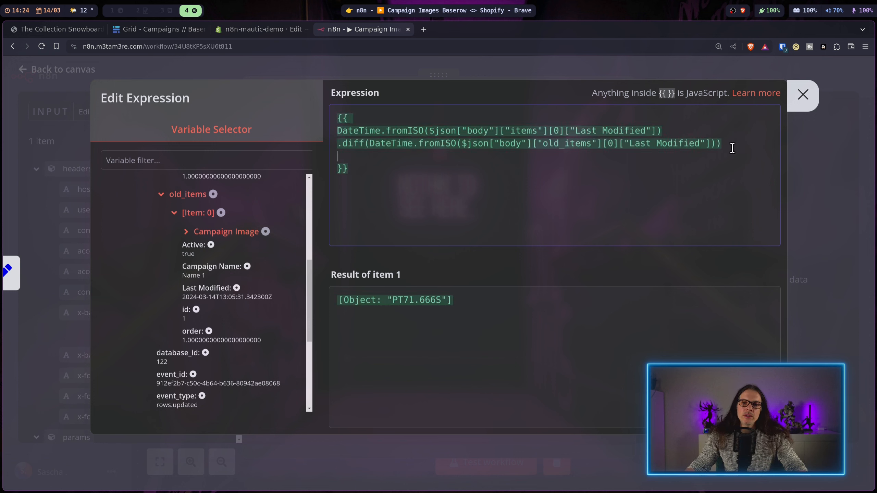
type(".")
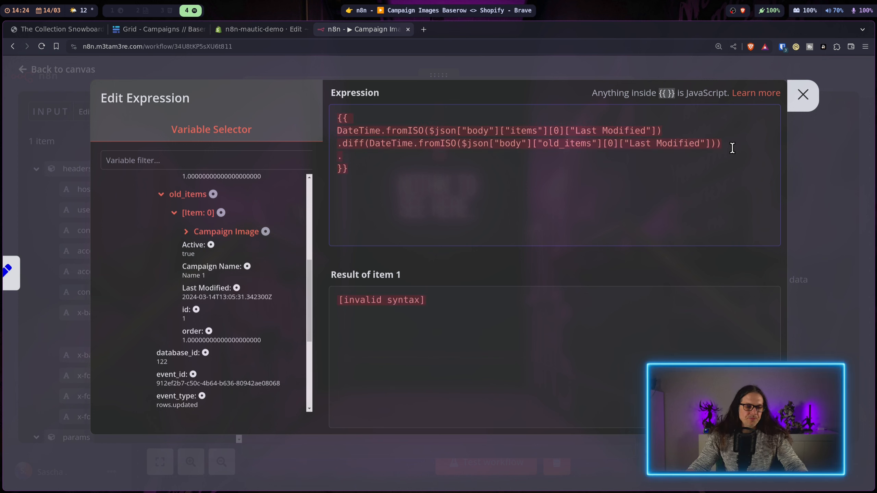
type("toObject")
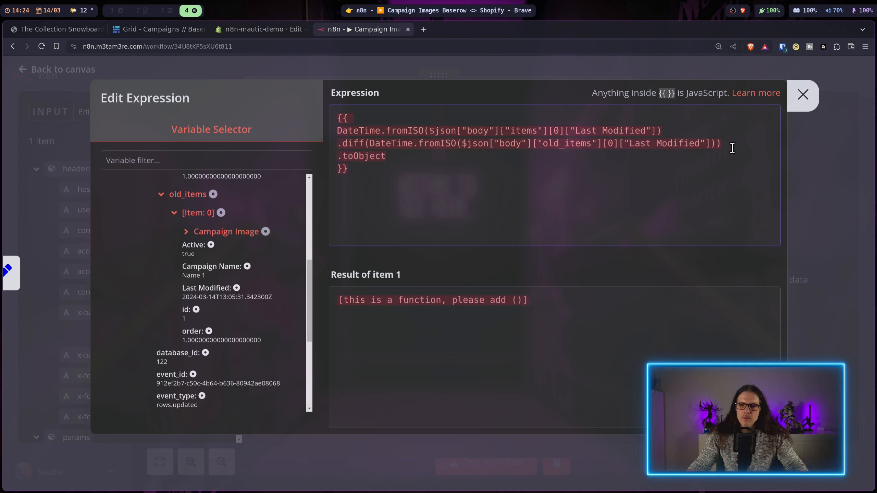
type("()")
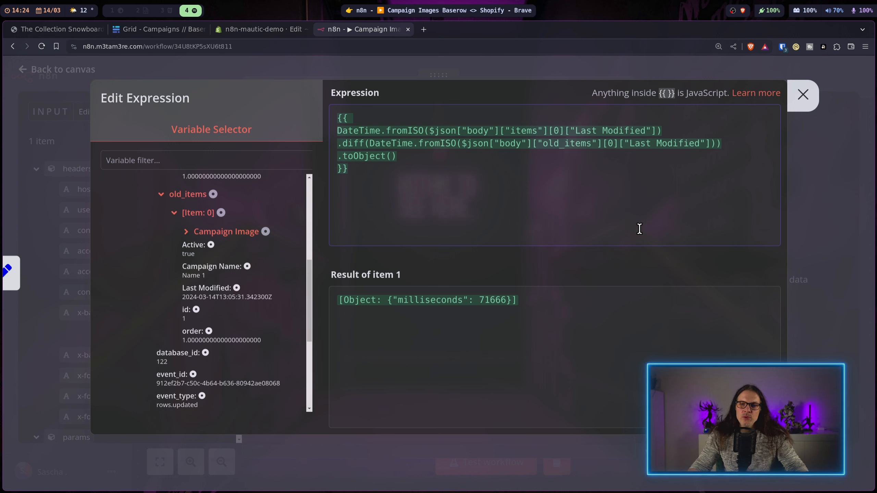
type(",'min")
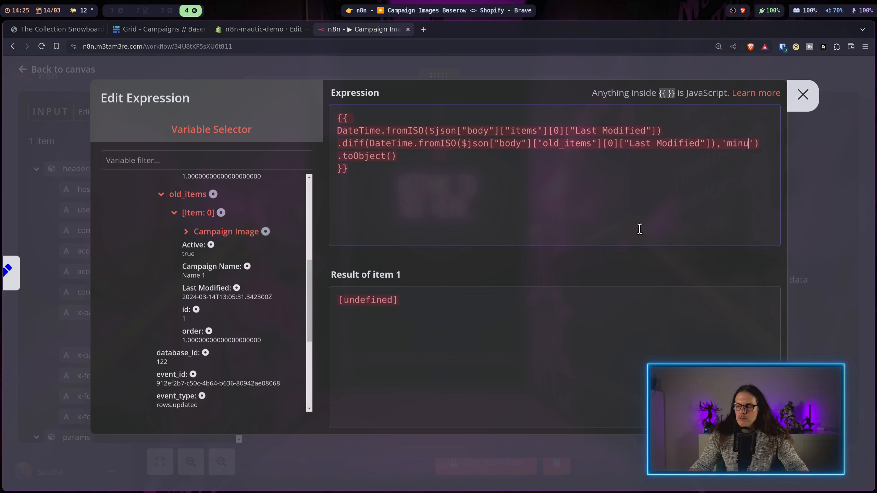
type("utes")
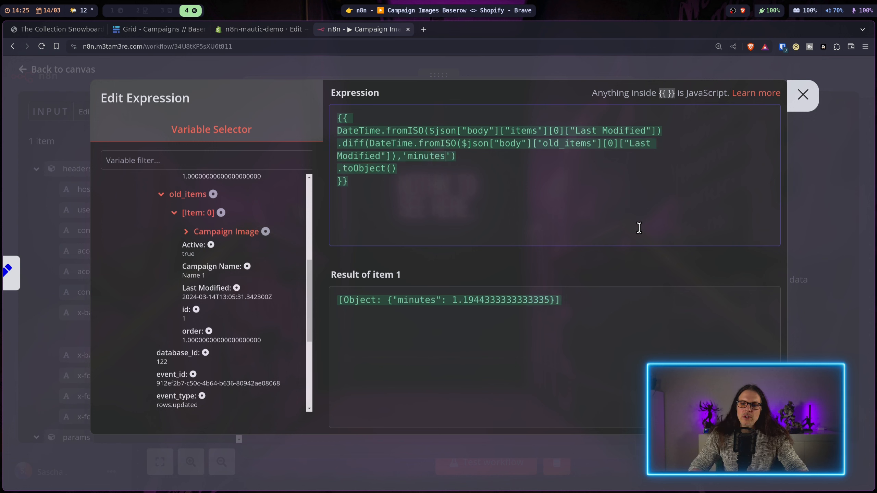
left_click(424, 174)
key("Return")
type("[\"minutes\"]")
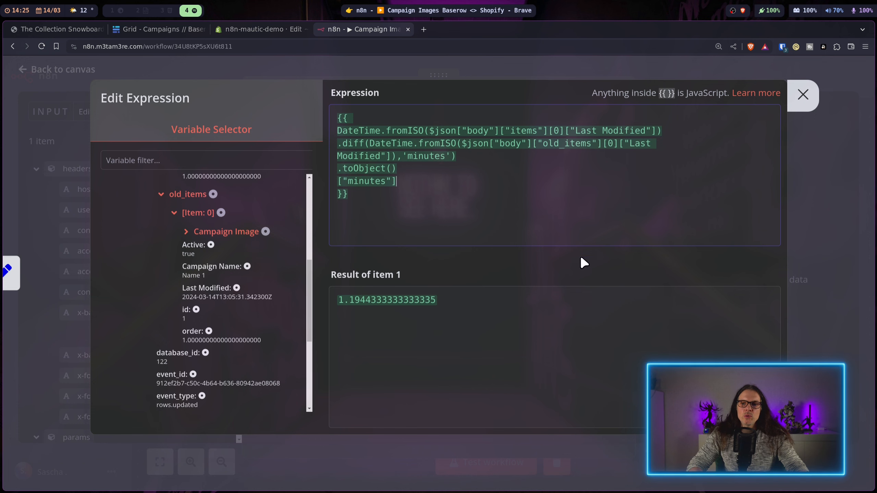
left_click(802, 95)
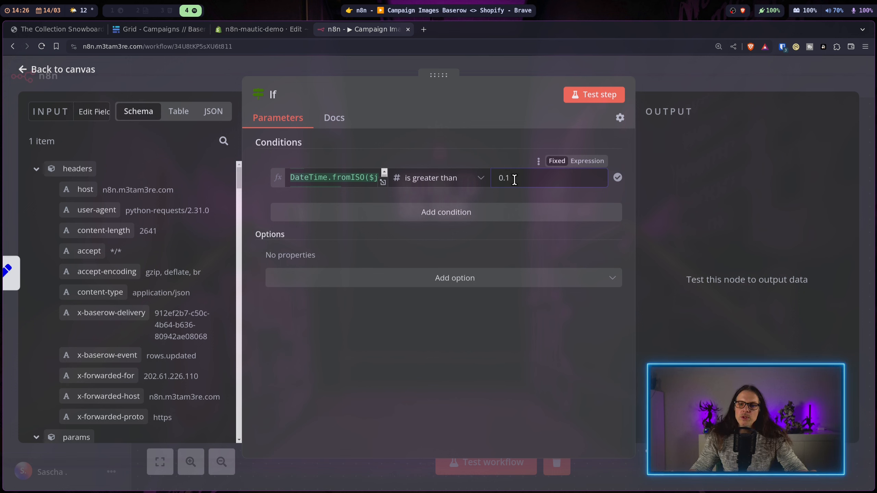
Step: Add a second condition checking the item's Active field is true (Boolean)
left_click(449, 211)
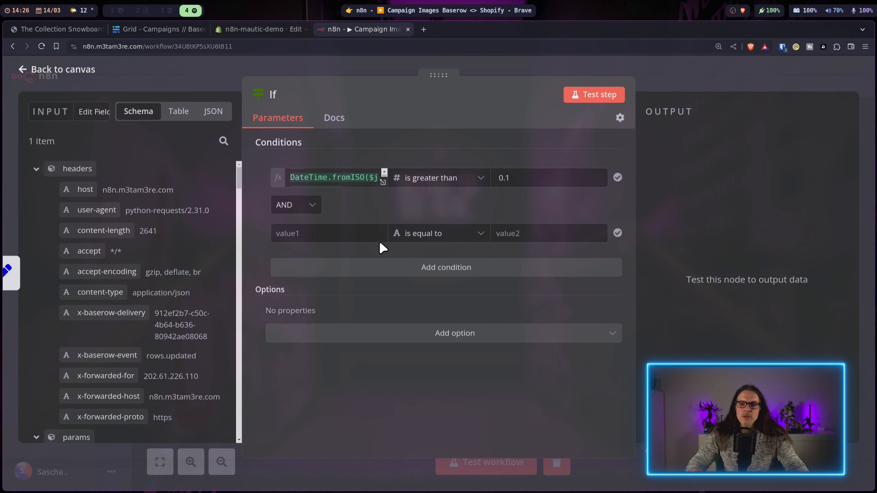
left_click(421, 234)
mouse_move(445, 331)
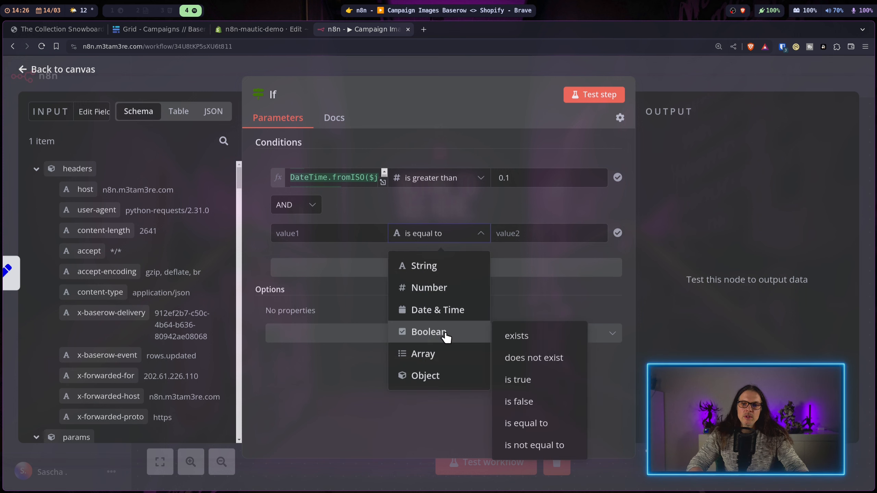
left_click(522, 379)
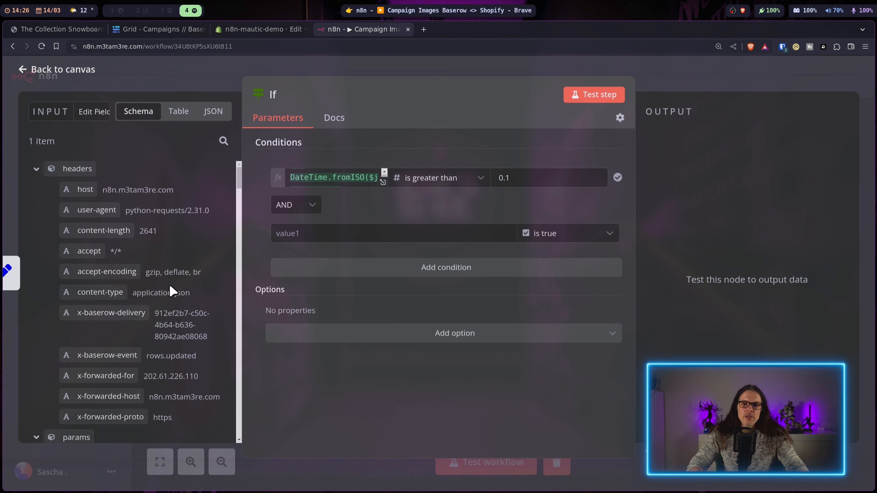
scroll(186, 222, "down", 2)
scroll(156, 190, "down", 6)
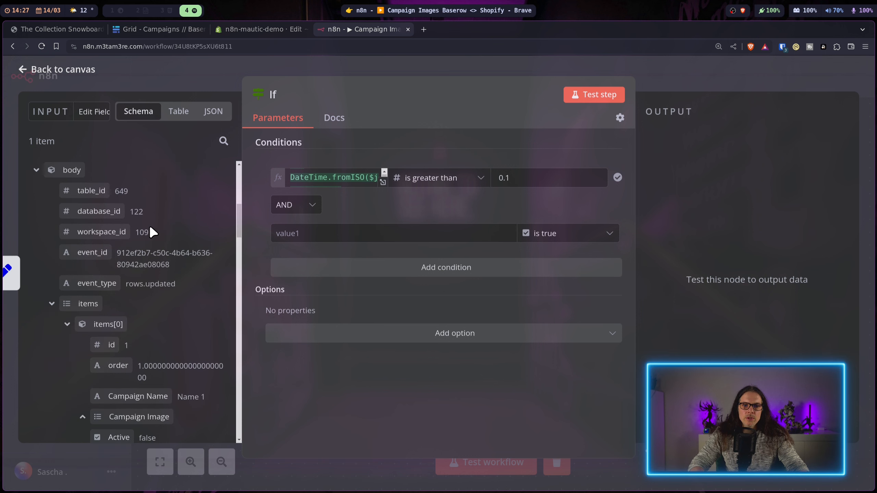
scroll(149, 225, "down", 2)
left_click_drag(230, 345, 308, 231)
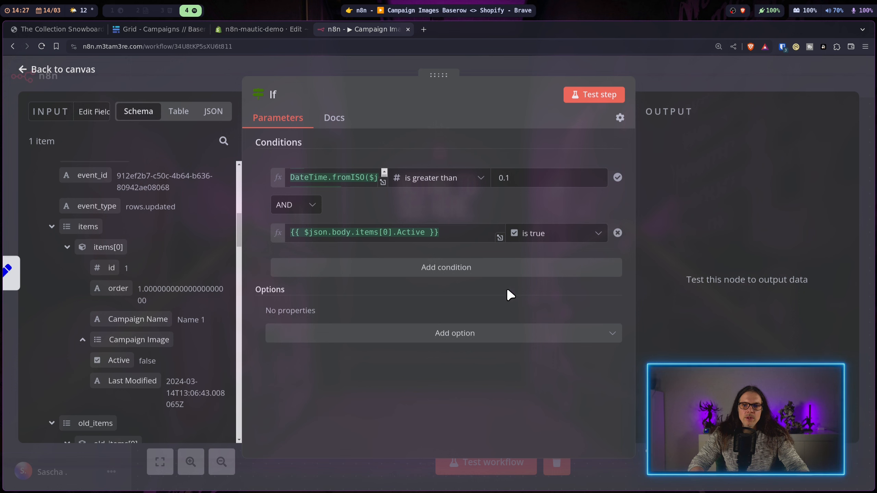
Step: Add a third condition requiring Campaign Image to be a non-empty array, then test the node
left_click(484, 273)
left_click(467, 275)
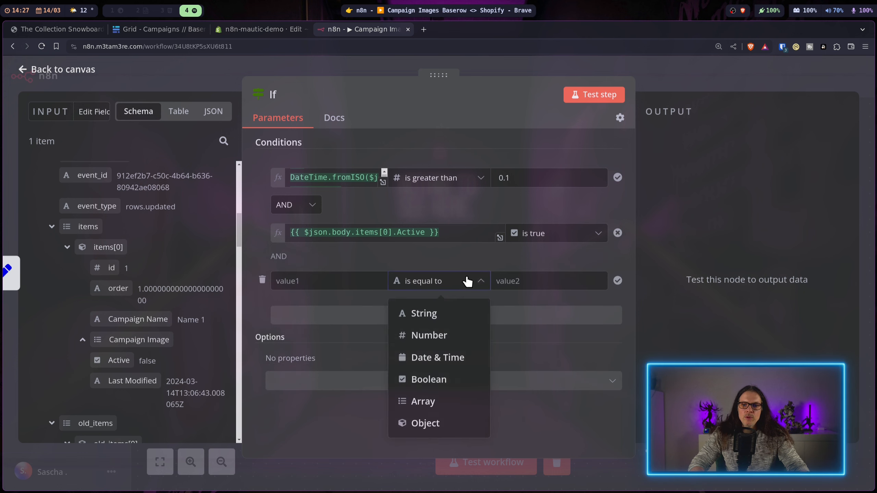
mouse_move(439, 403)
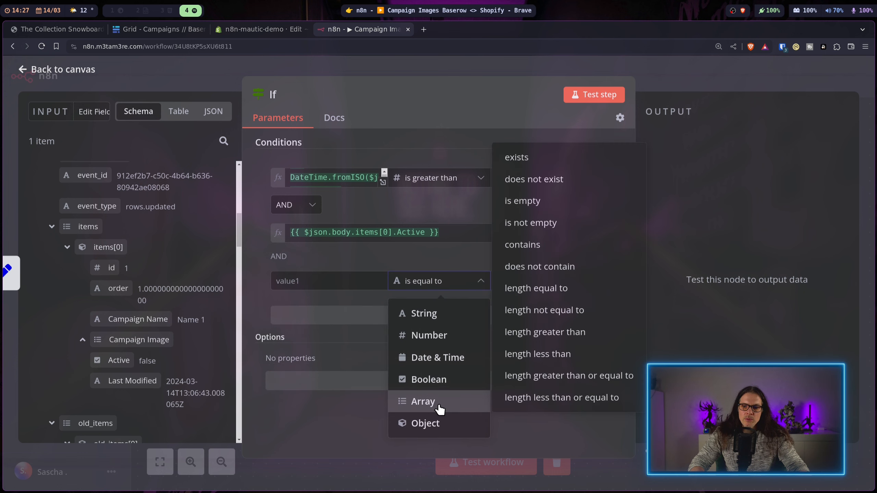
left_click(563, 222)
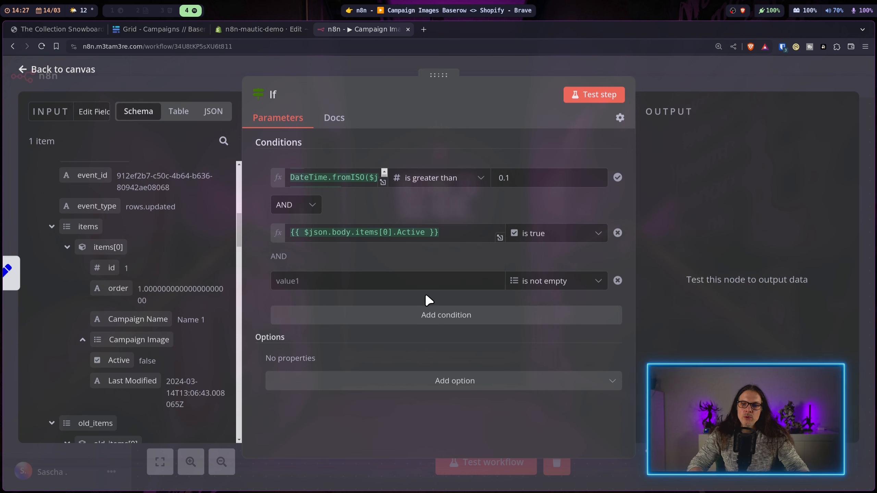
scroll(221, 304, "down", 2)
left_click_drag(138, 263, 304, 282)
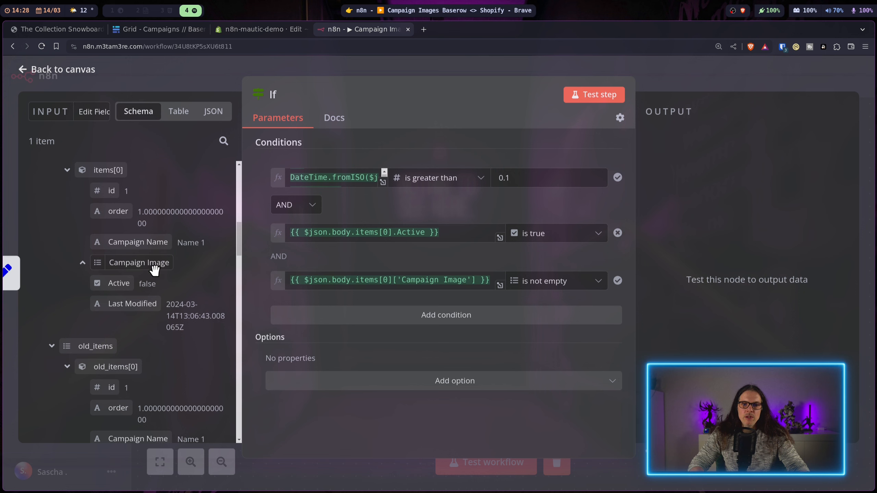
left_click(606, 96)
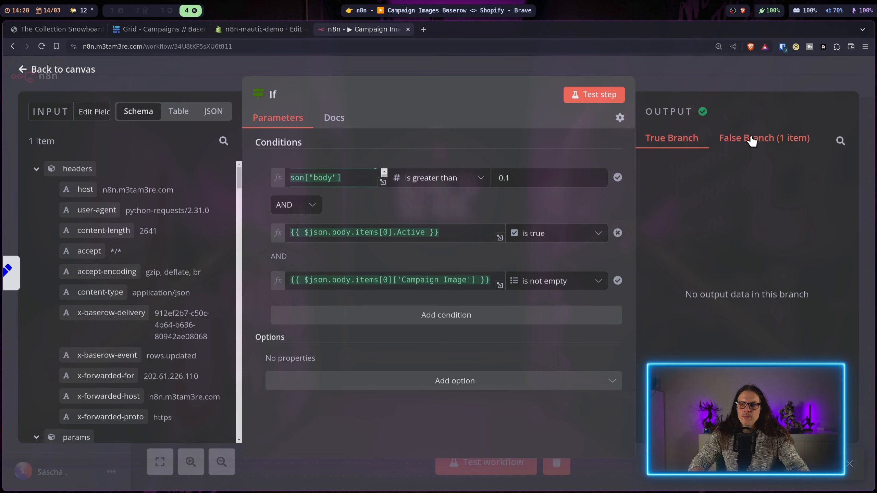
Step: Check the false-branch output, then close the If node and open the Webhook node
left_click(752, 137)
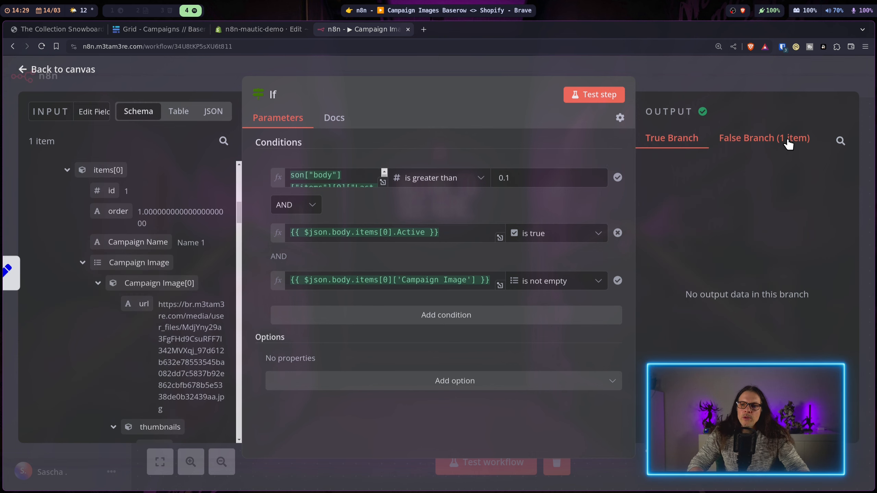
left_click(684, 69)
double_click(303, 286)
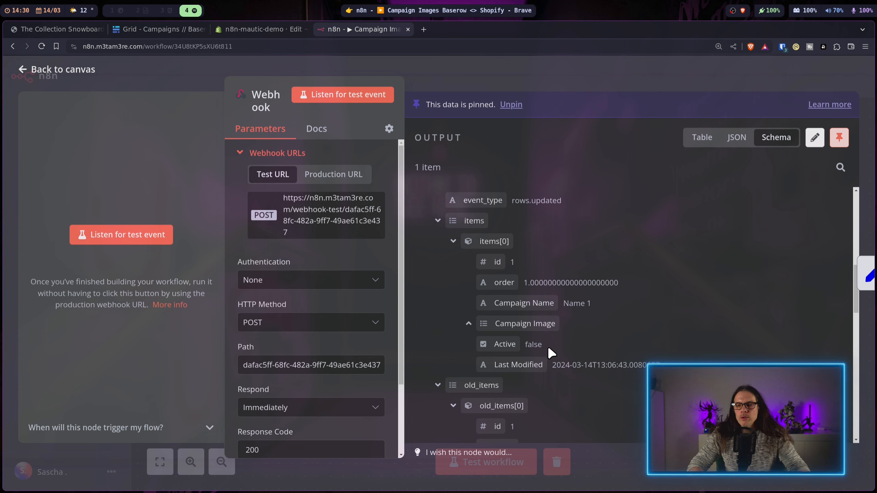
Step: Change Active from false to true in the Webhook's pinned data and save
scroll(520, 345, "up", 1)
scroll(520, 346, "up", 3)
scroll(712, 258, "down", 3)
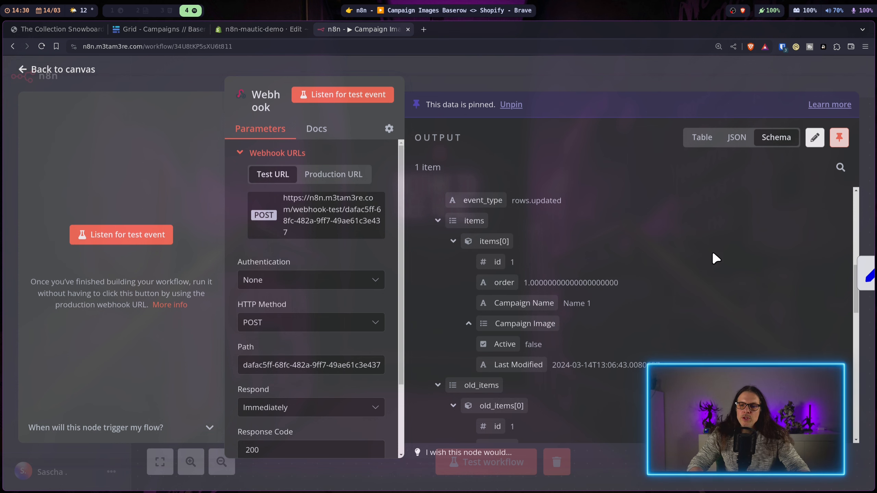
left_click(814, 138)
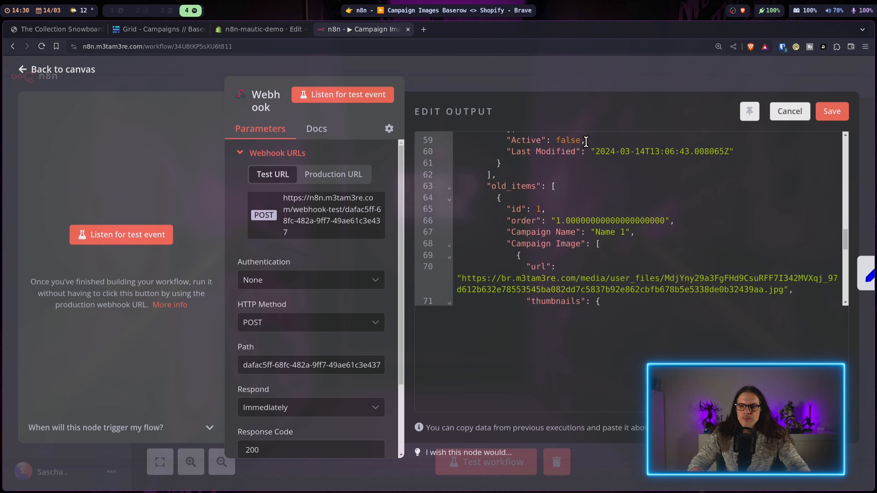
left_click_drag(581, 141, 555, 139)
key("BackSpace")
type("true,")
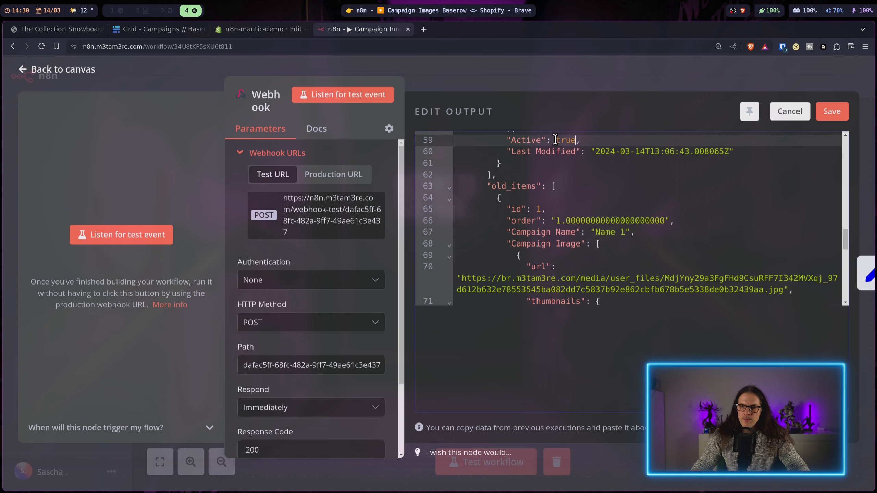
left_click(832, 111)
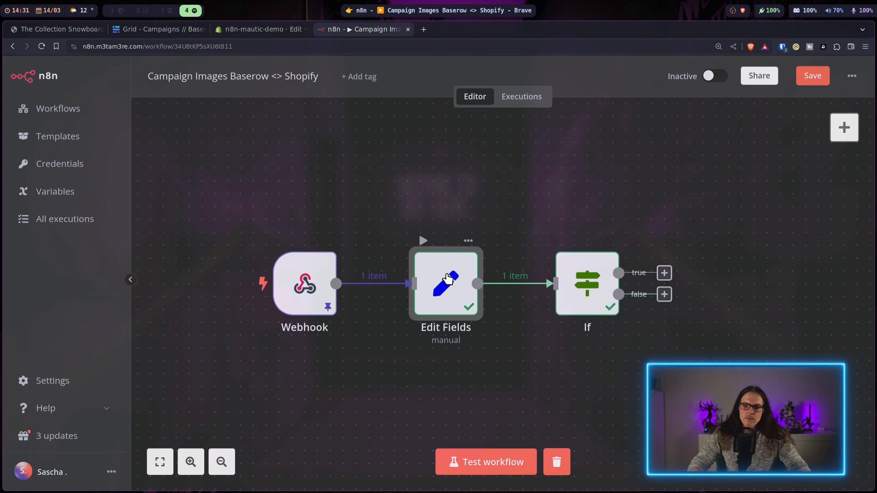
Step: Re-run the workflow through Edit Fields and open the If node to see the result
double_click(448, 279)
left_click(595, 93)
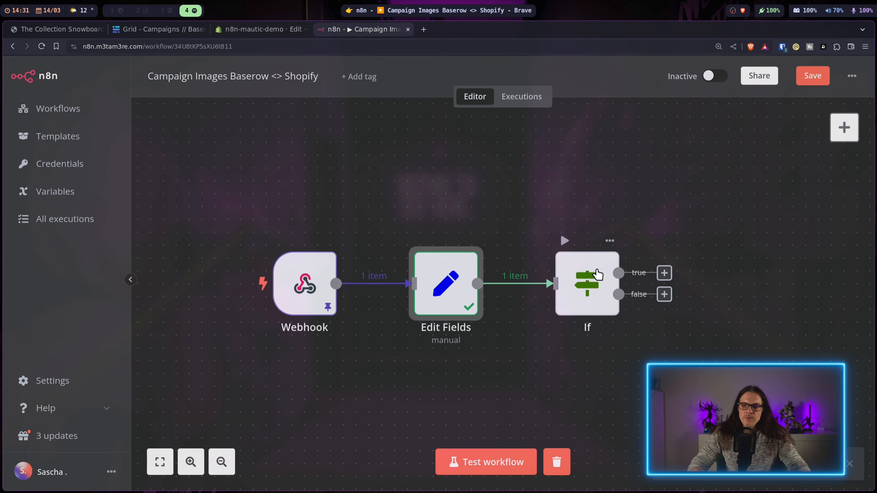
double_click(592, 277)
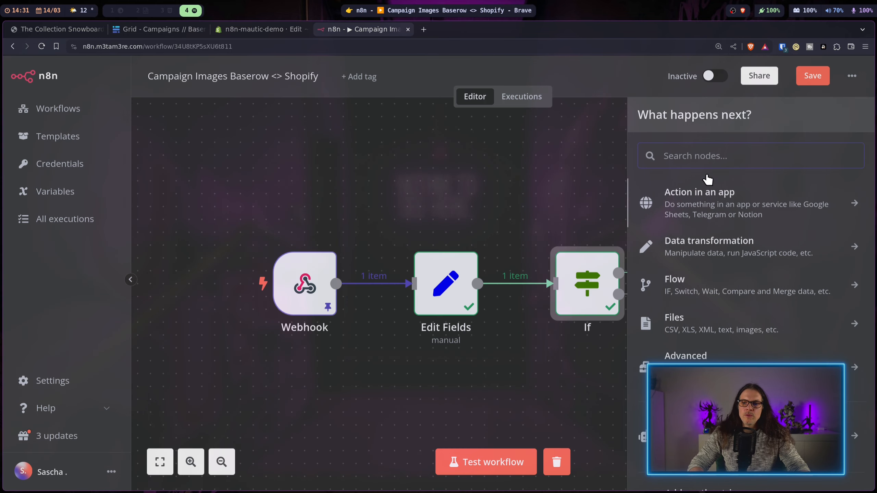
Step: Attach a No Operation node to the If node's false output and move it lower
left_click(713, 151)
type("no op")
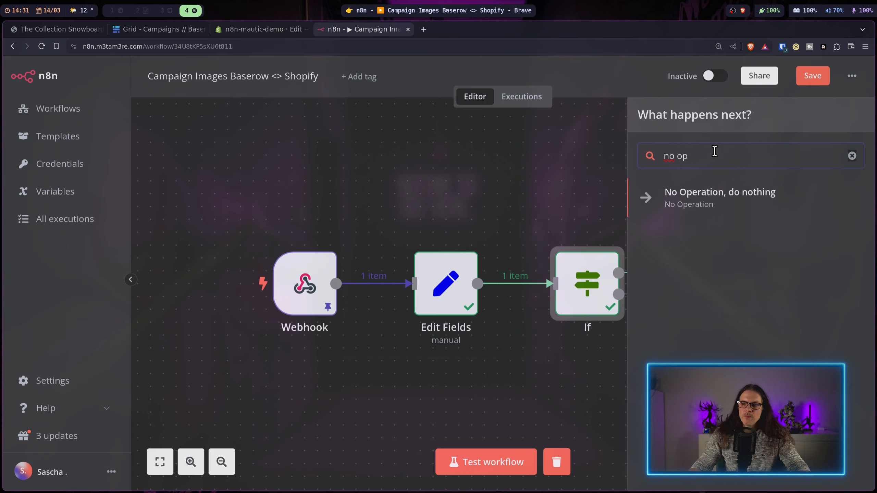
left_click(699, 196)
left_click_drag(736, 299, 749, 389)
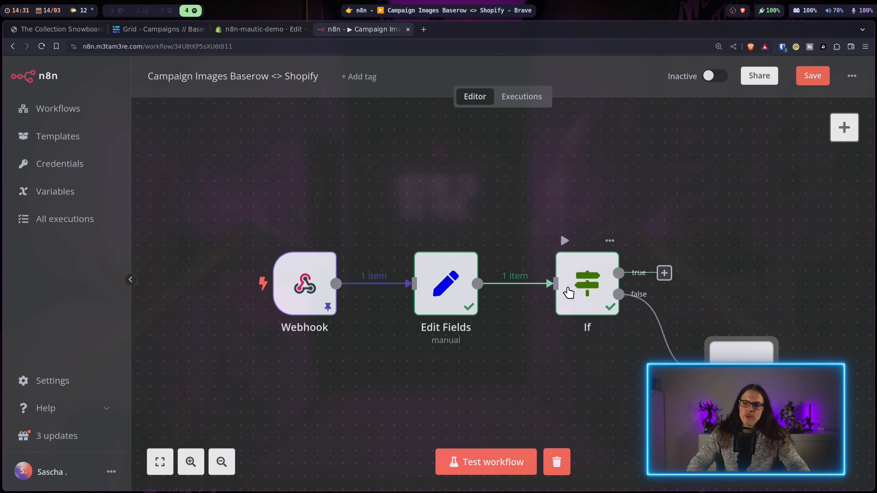
Step: Add a GraphQL node after the If node's true output and open it
left_click(664, 273)
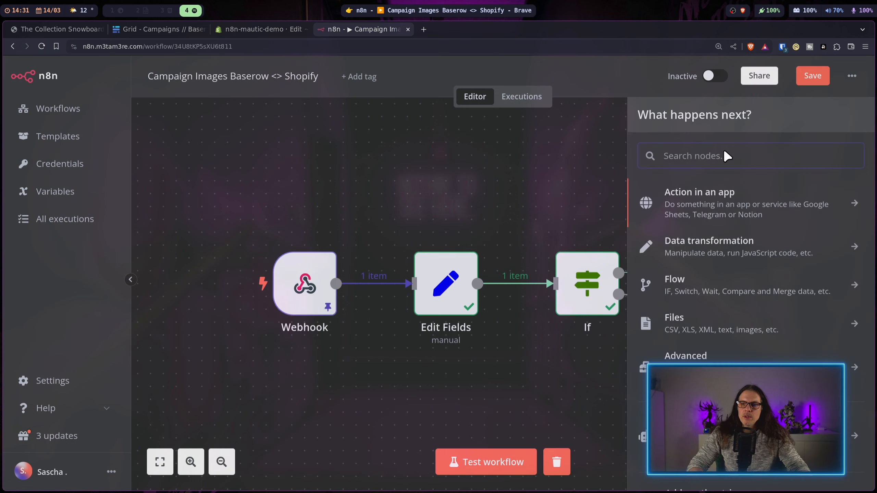
type("grap")
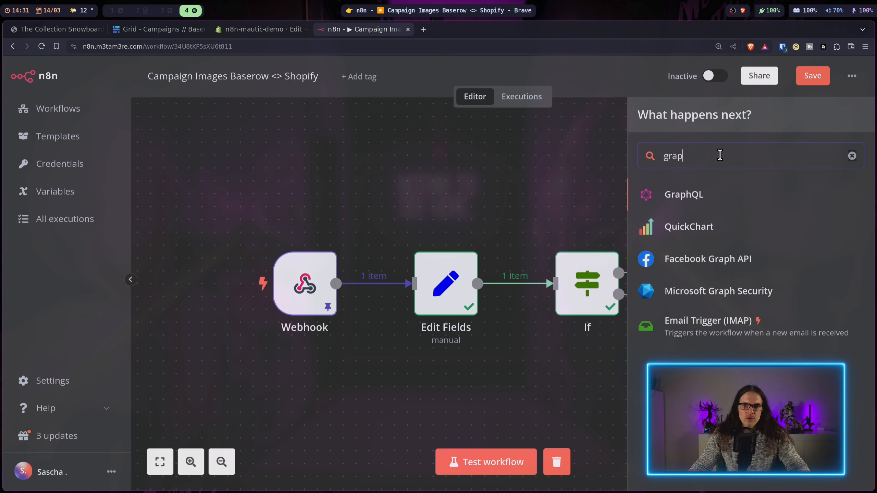
left_click(697, 196)
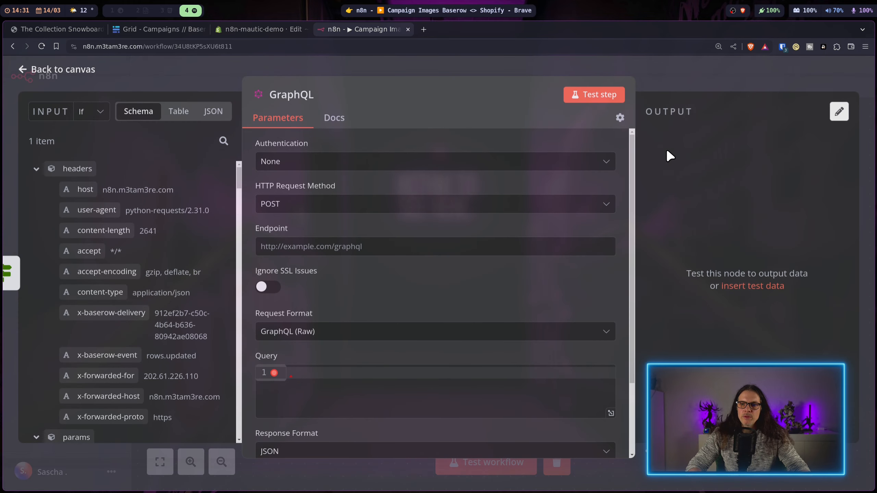
left_click(664, 91)
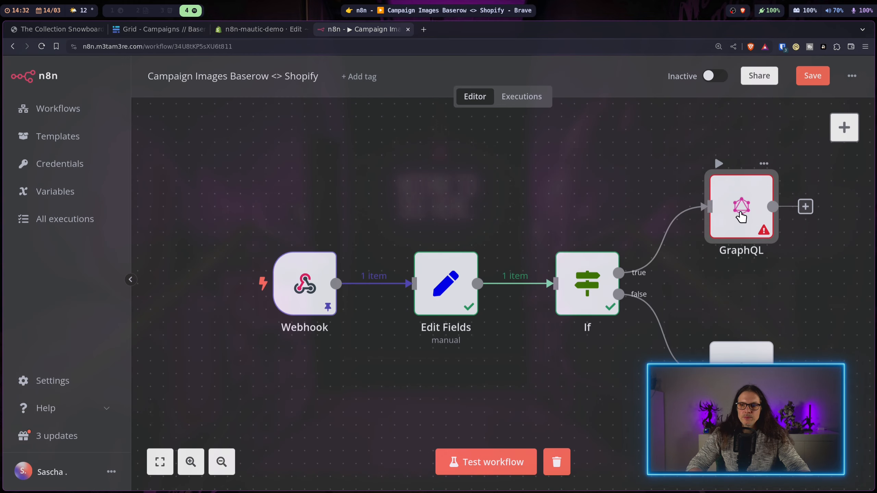
double_click(741, 238)
left_click(351, 161)
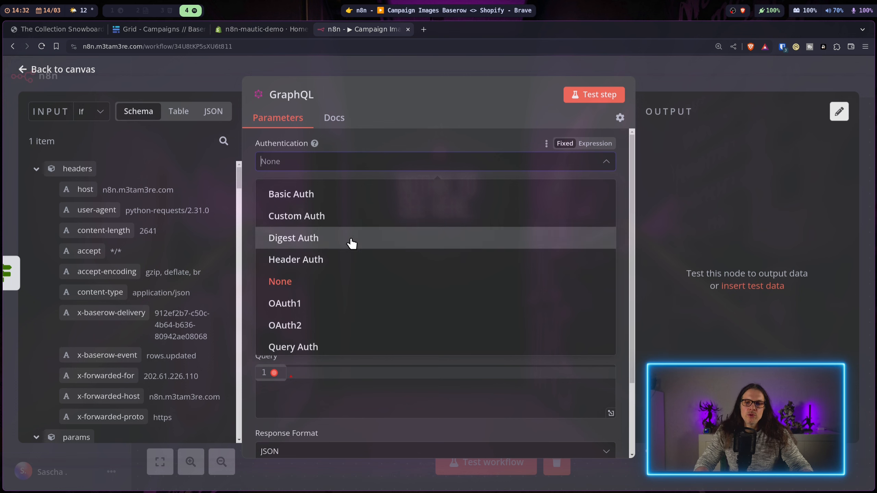
Step: Keep Header Auth with the Header Auth Shopify credential on the GraphQL node, then save the workflow
left_click(324, 259)
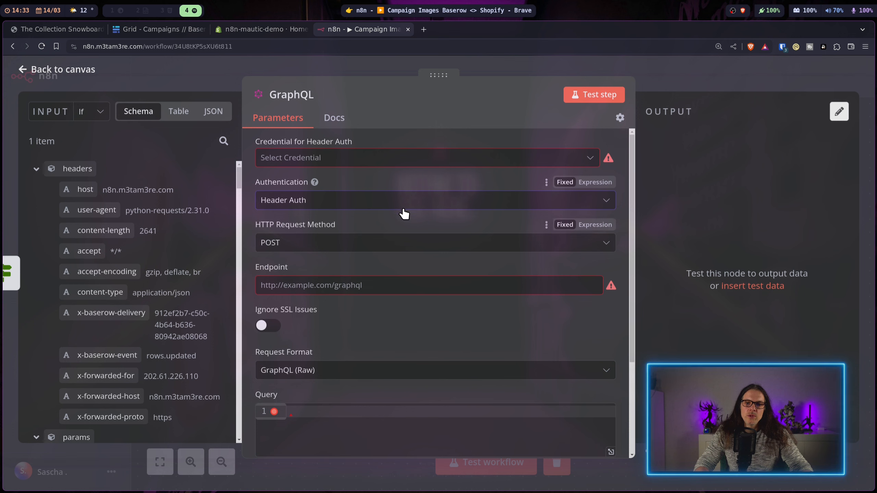
left_click(391, 203)
left_click(391, 203)
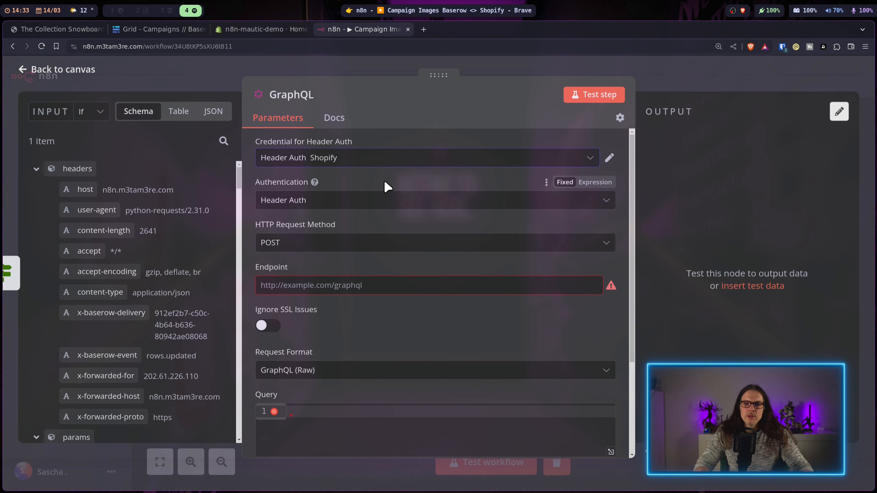
left_click(610, 158)
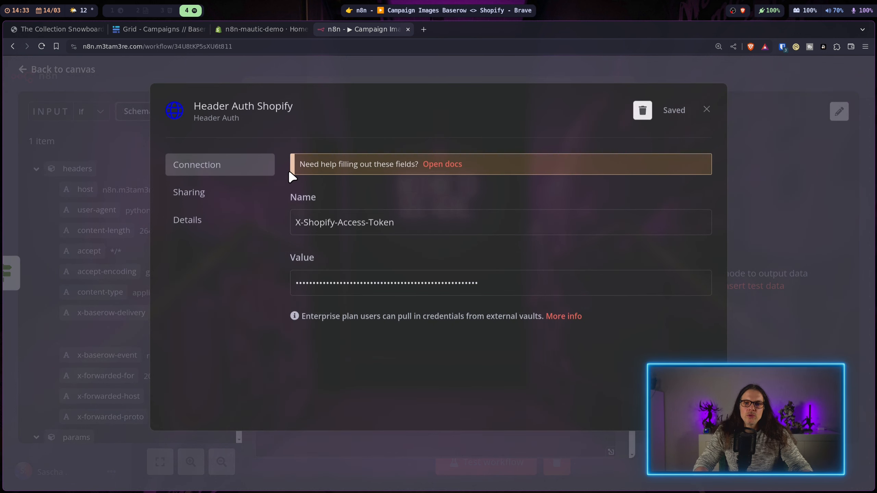
left_click(707, 110)
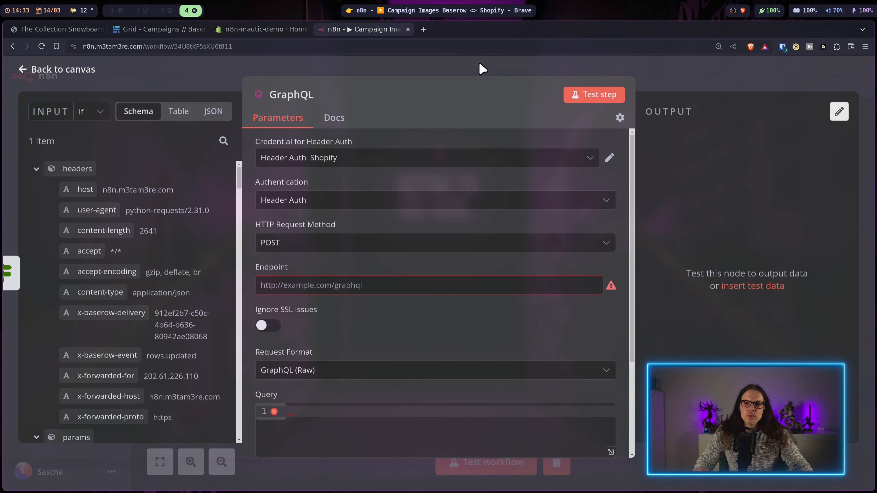
left_click(480, 68)
left_click(821, 80)
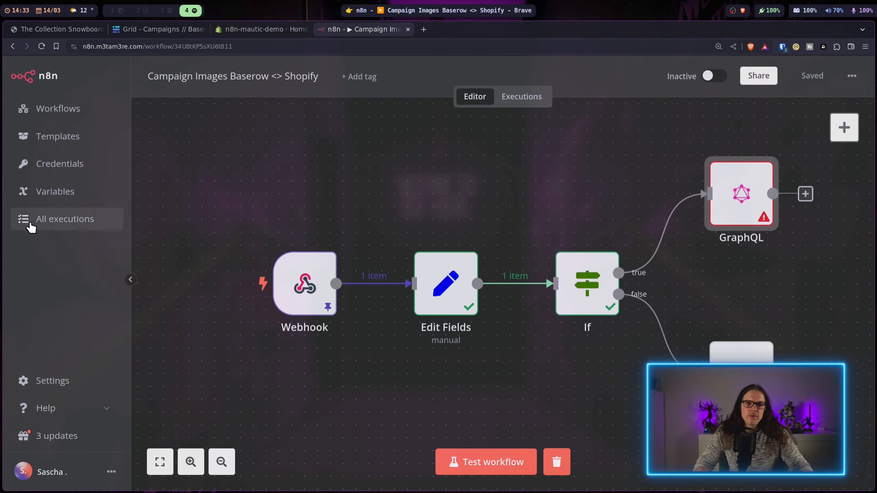
Step: Create a new Header Auth credential with header name X-Shopify-Access-Token
left_click(58, 159)
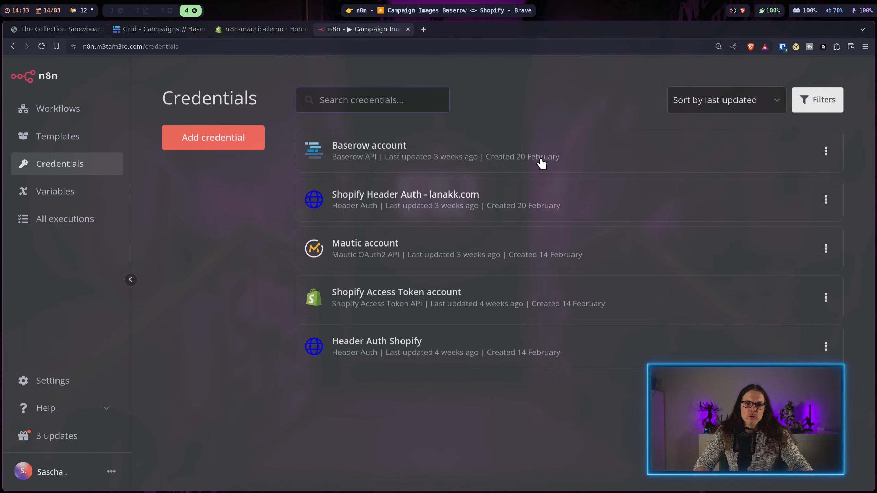
left_click(242, 142)
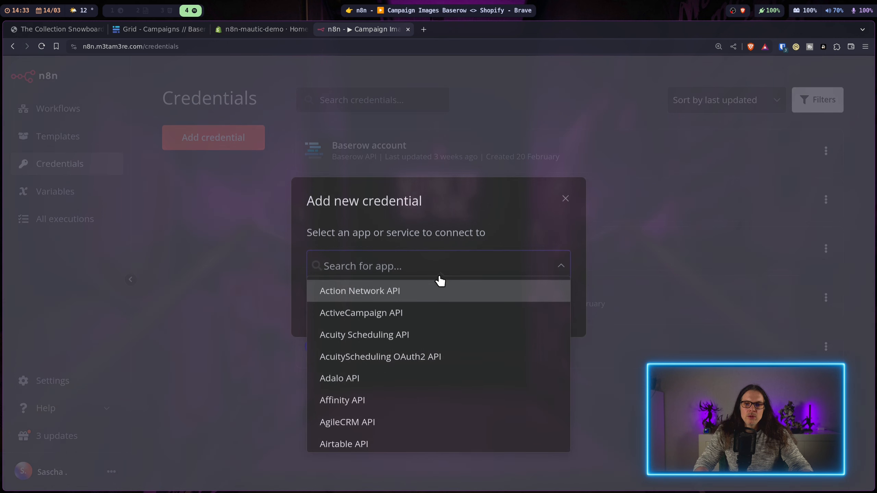
type("head")
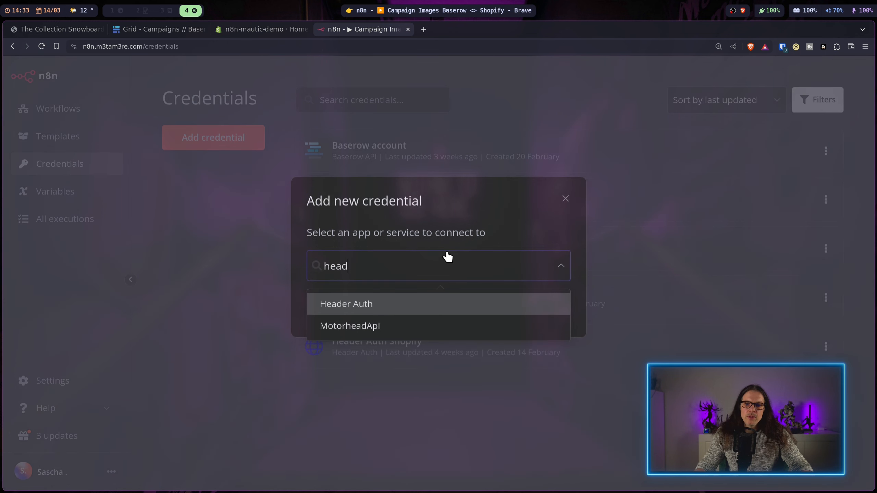
left_click(384, 303)
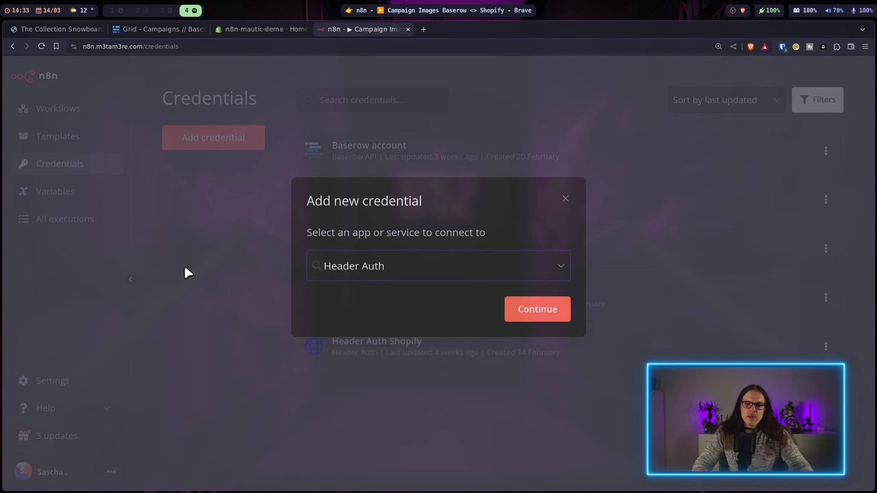
left_click(522, 315)
left_click(470, 231)
key("ctrl+v")
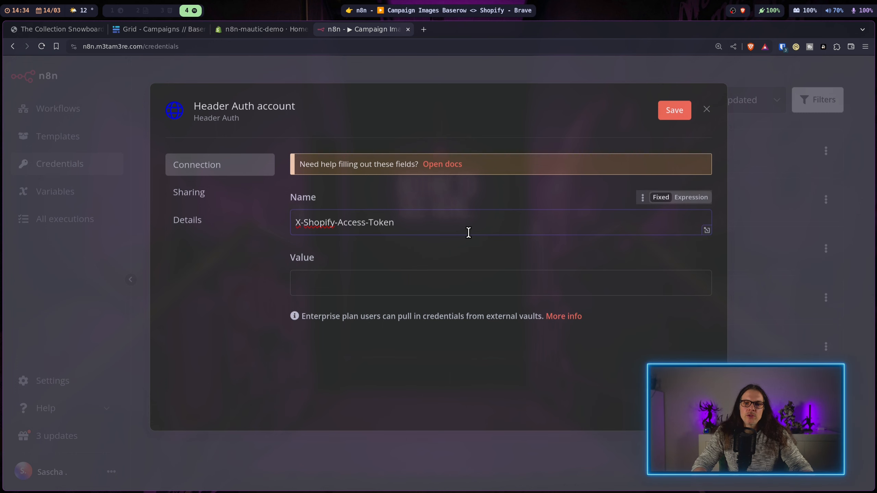
key("ctrl+shift+Tab")
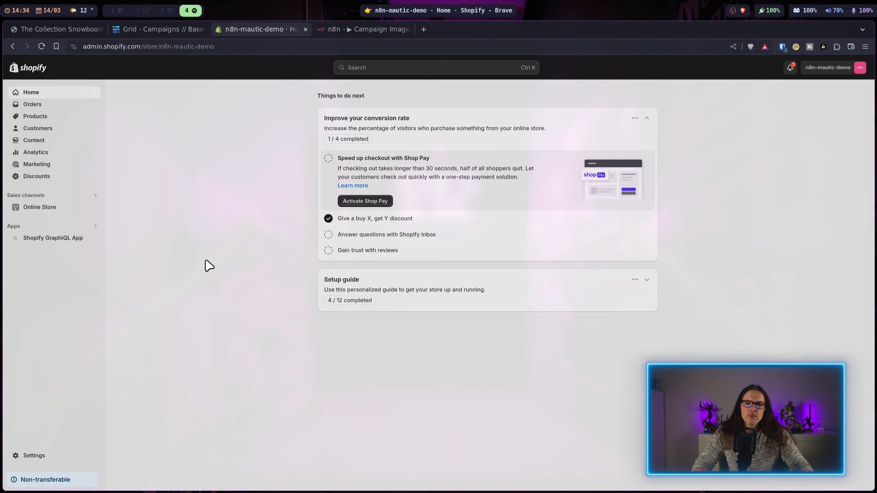
Step: Create a Shopify custom app named n8n2 under Settings > Apps and sales channels
left_click(34, 457)
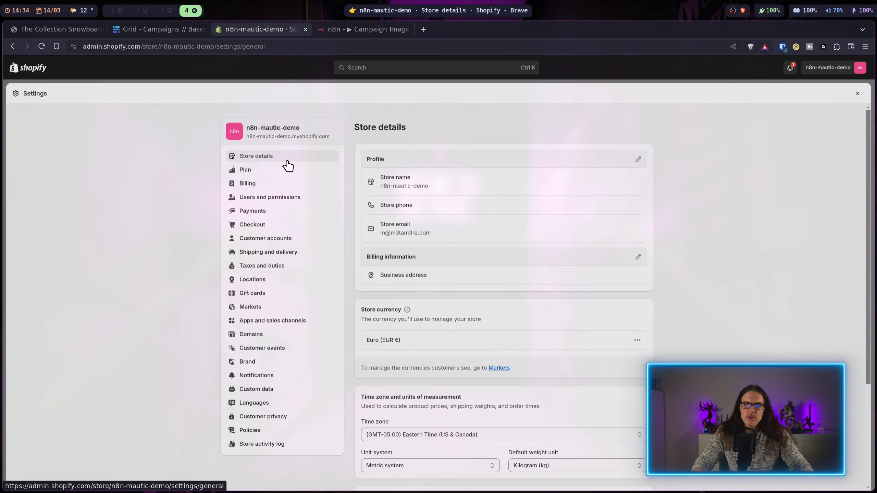
left_click(273, 320)
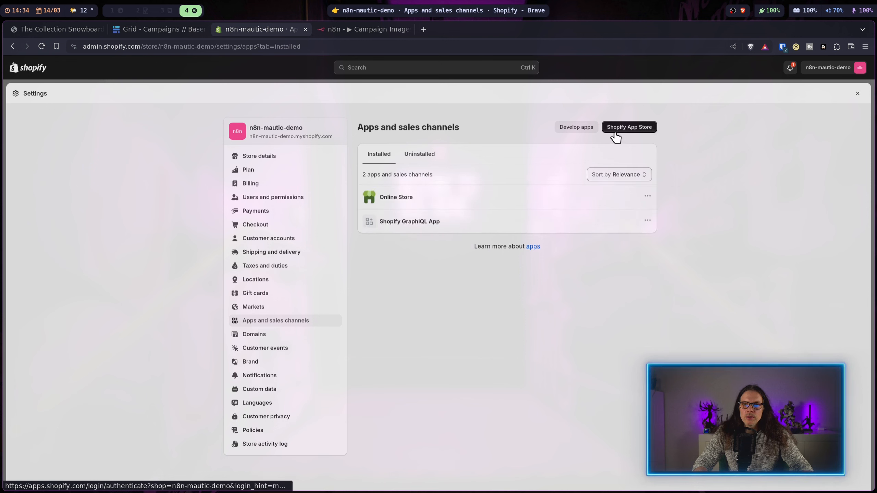
left_click(575, 128)
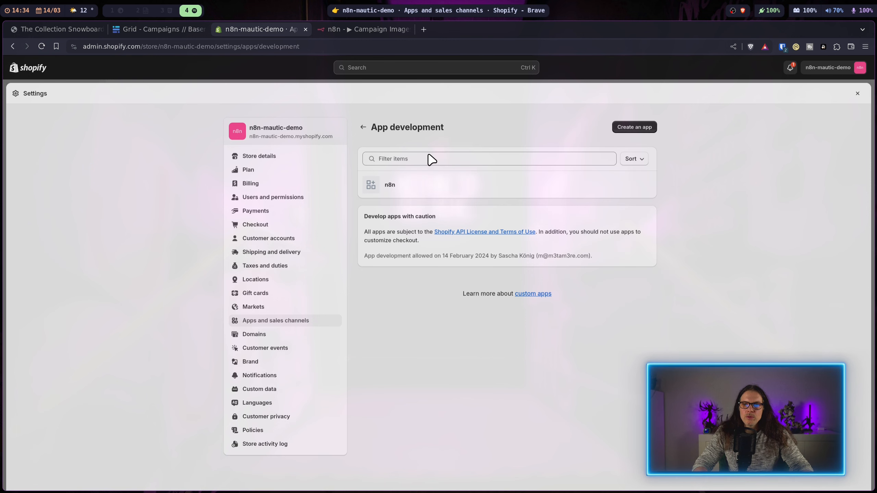
left_click(635, 127)
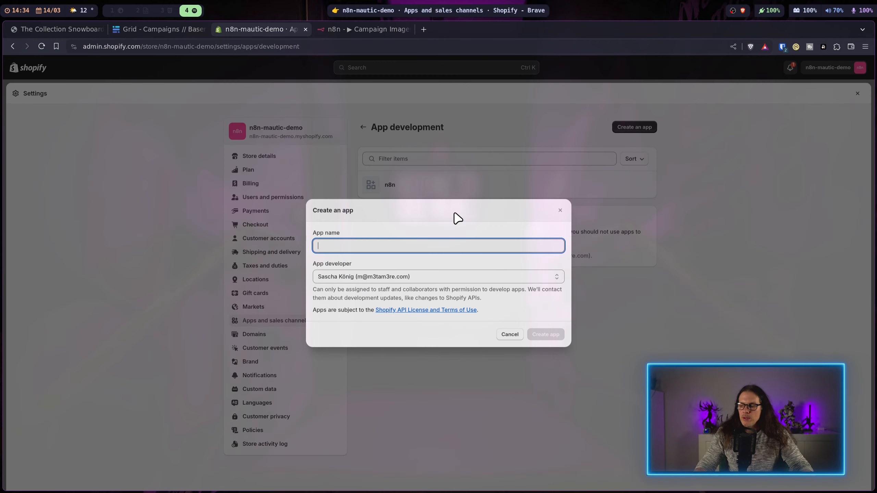
type("n8n2")
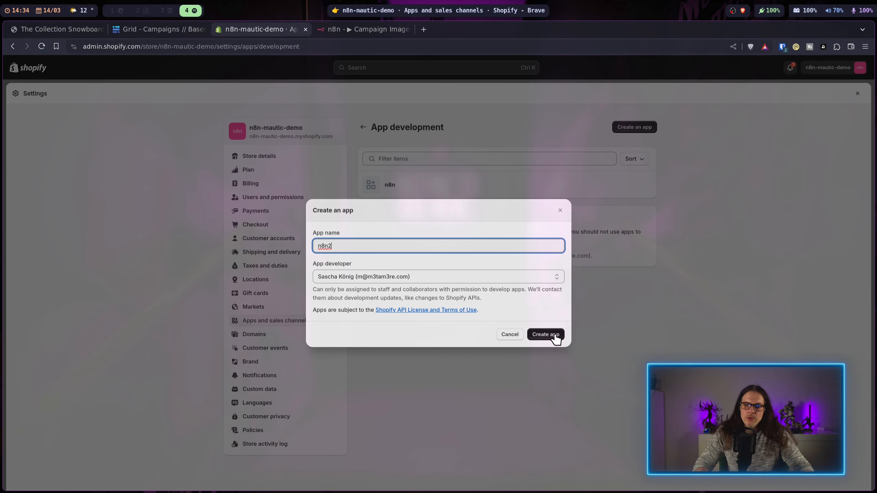
left_click(555, 335)
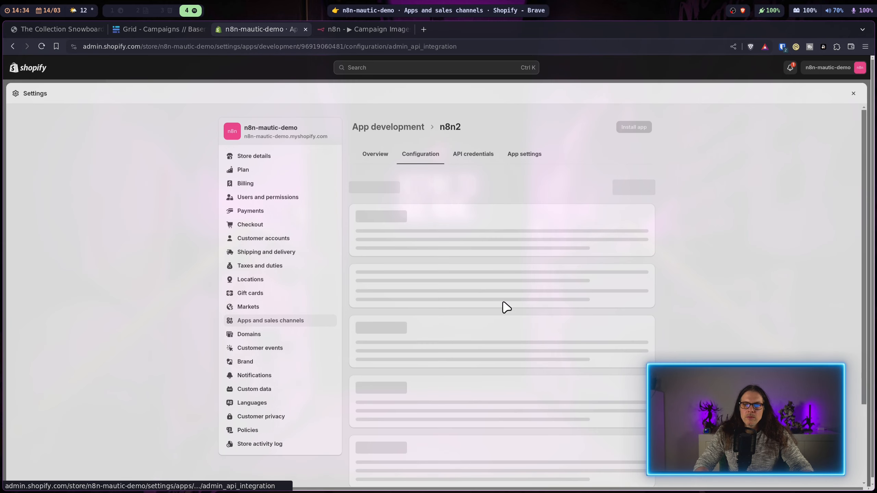
Step: Grant n8n2 the write_themes, read_themes, write_files and read_files scopes and save
left_click(454, 251)
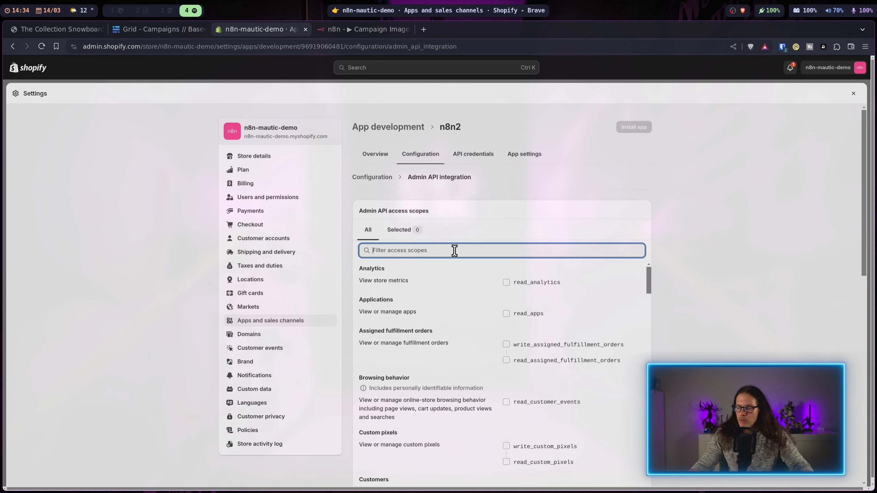
type("theme")
left_click(540, 282)
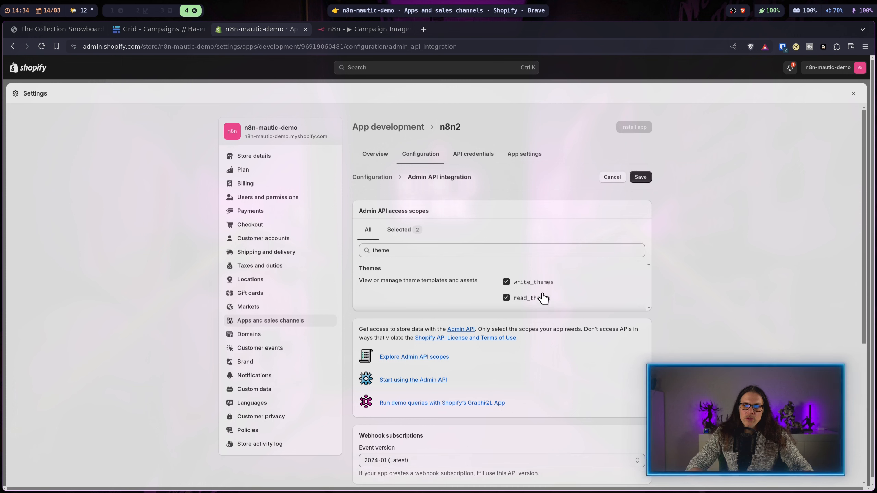
double_click(427, 251)
type("w")
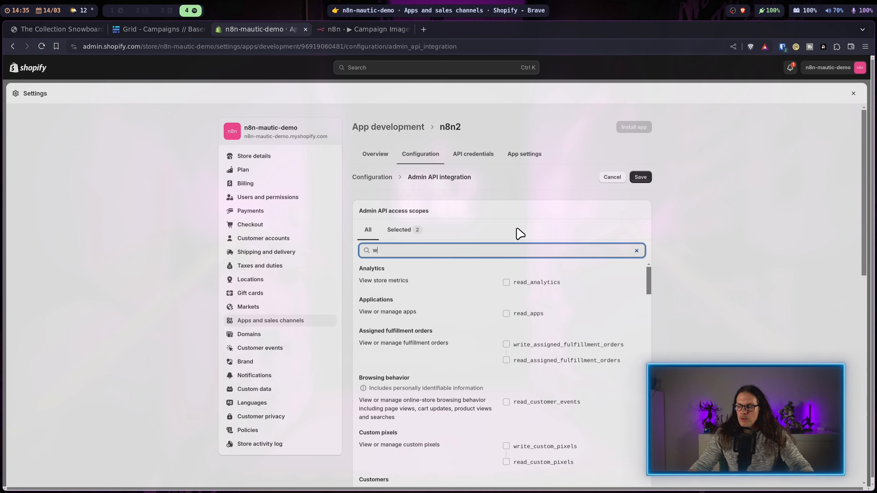
type("rite_fi")
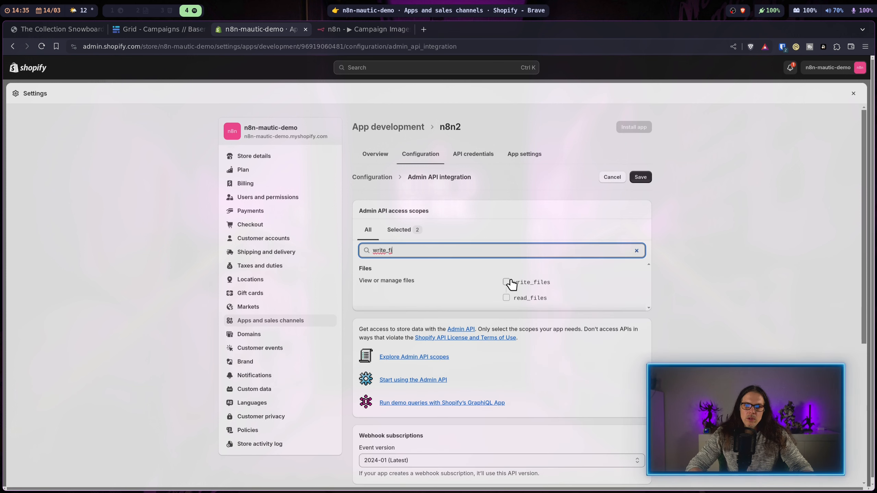
left_click(506, 282)
left_click_drag(520, 284, 517, 285)
left_click(513, 284)
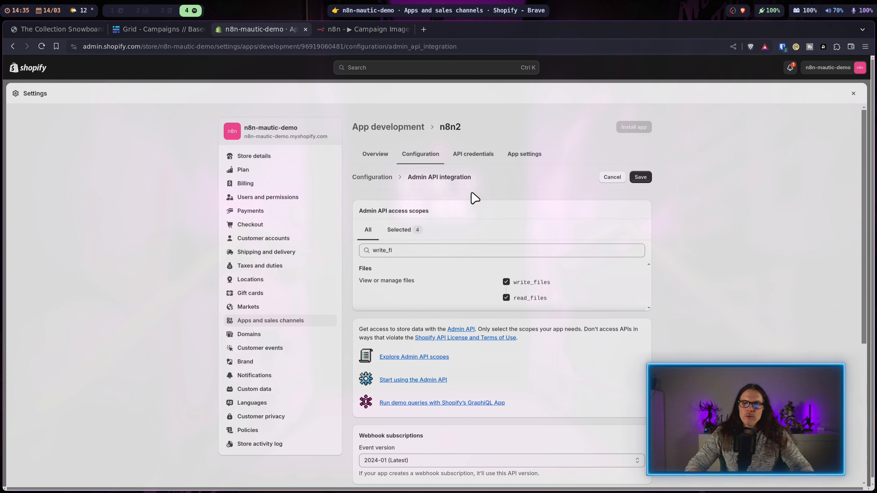
left_click(639, 178)
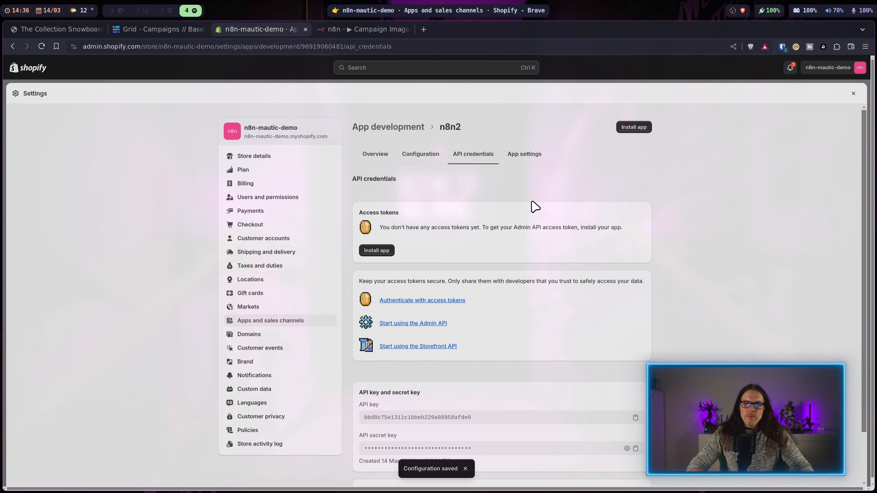
Step: Install n8n2 and paste its Admin API access token into the n8n credential's Value
left_click(376, 250)
left_click(552, 309)
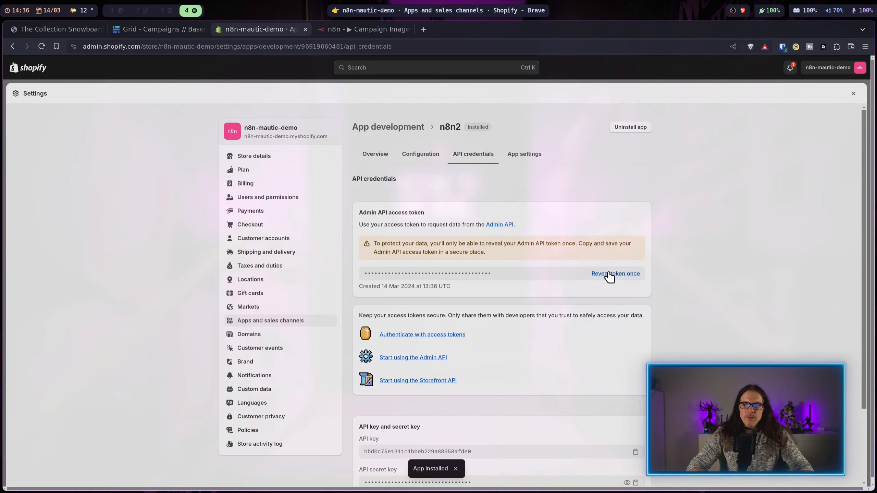
left_click(606, 275)
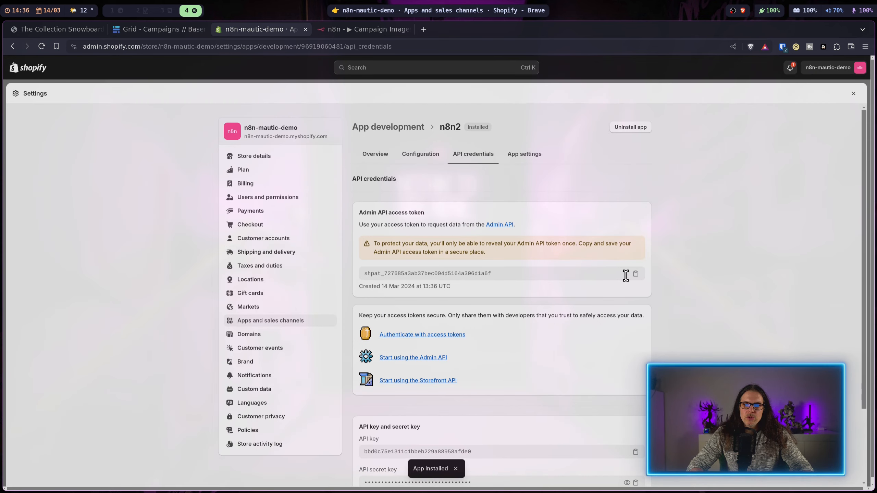
left_click(635, 274)
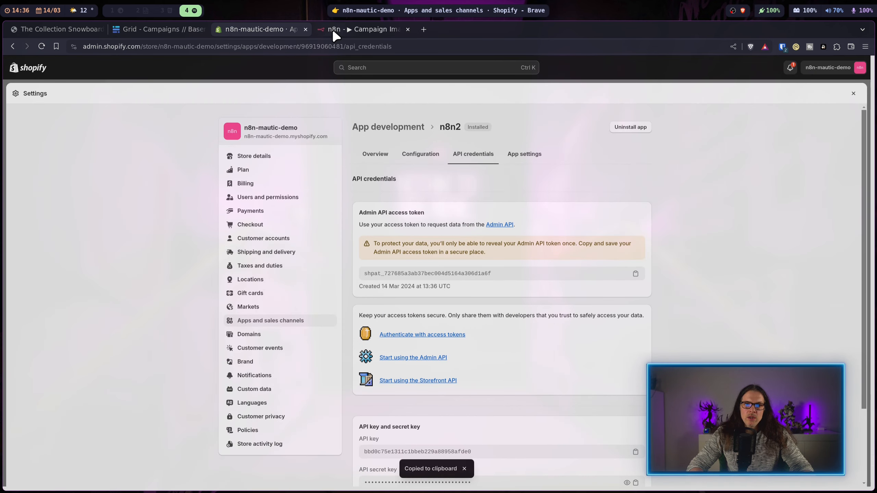
left_click(359, 29)
left_click(434, 282)
key("ctrl+v")
Step: Save the new Header Auth credential, then delete it
left_click(675, 111)
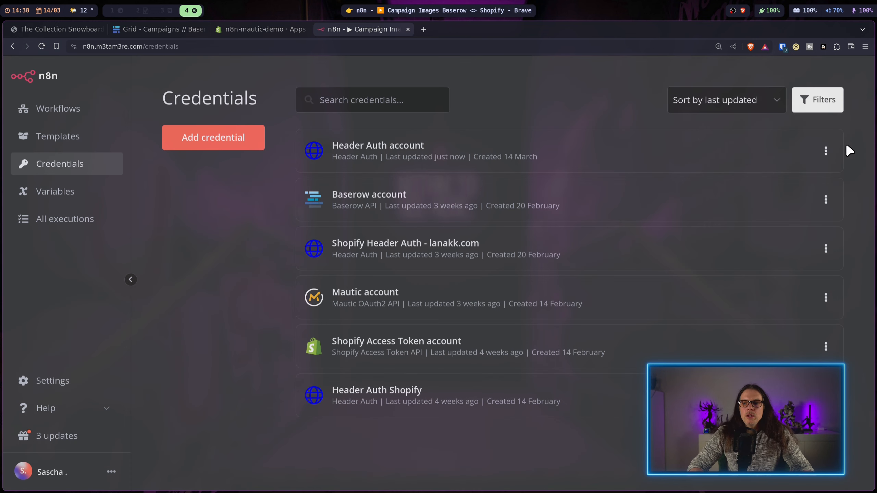
left_click(826, 151)
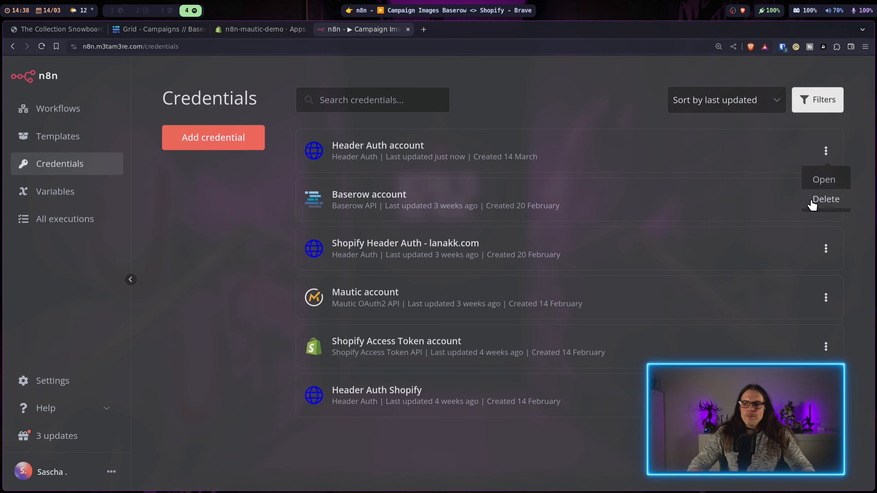
left_click(813, 199)
left_click(553, 299)
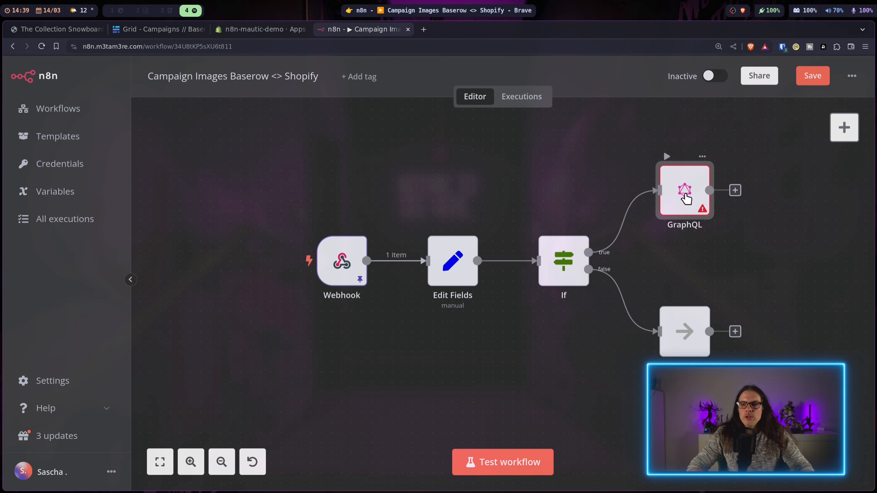
Step: Copy the example Admin GraphQL endpoint URL from Shopify's Admin API getting-started docs
double_click(685, 197)
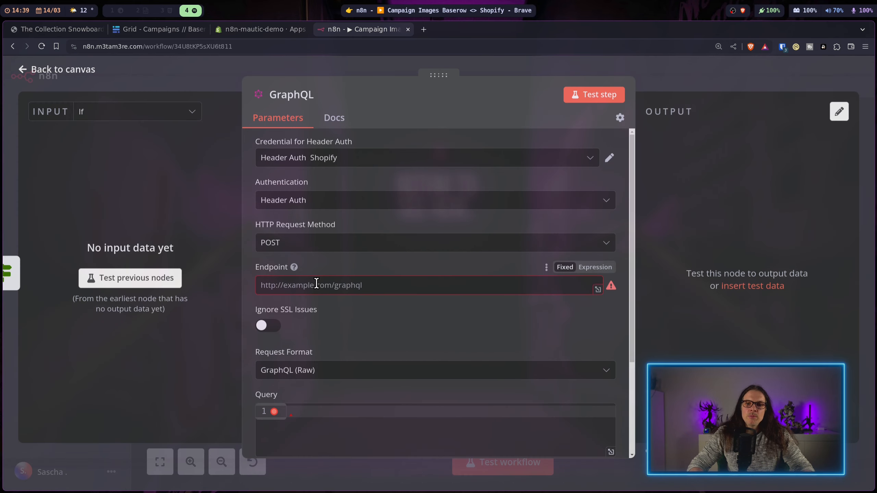
left_click(272, 34)
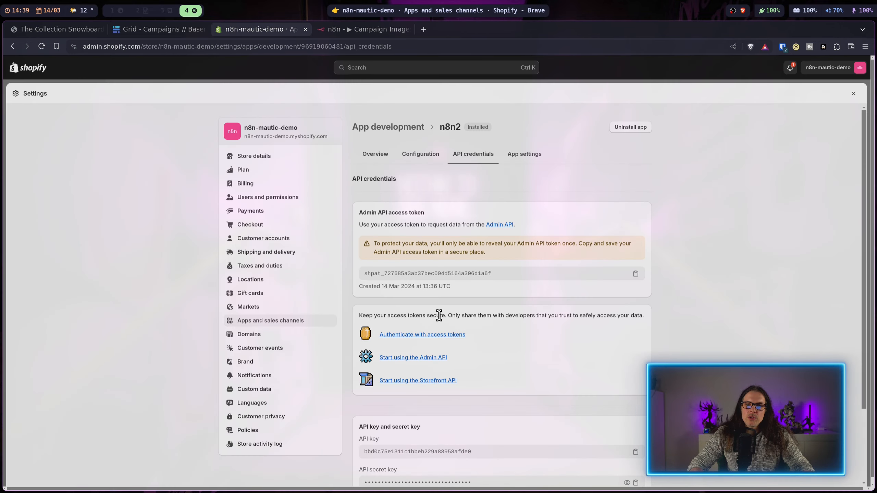
scroll(558, 345, "down", 2)
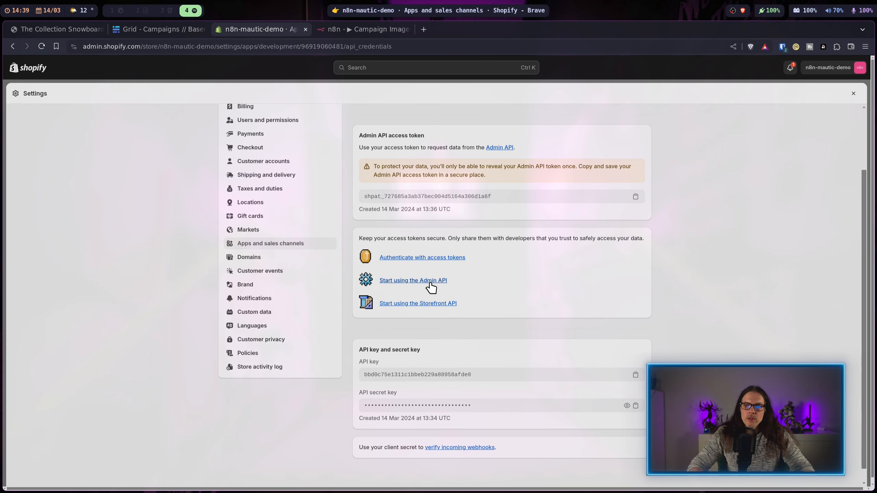
left_click(445, 281)
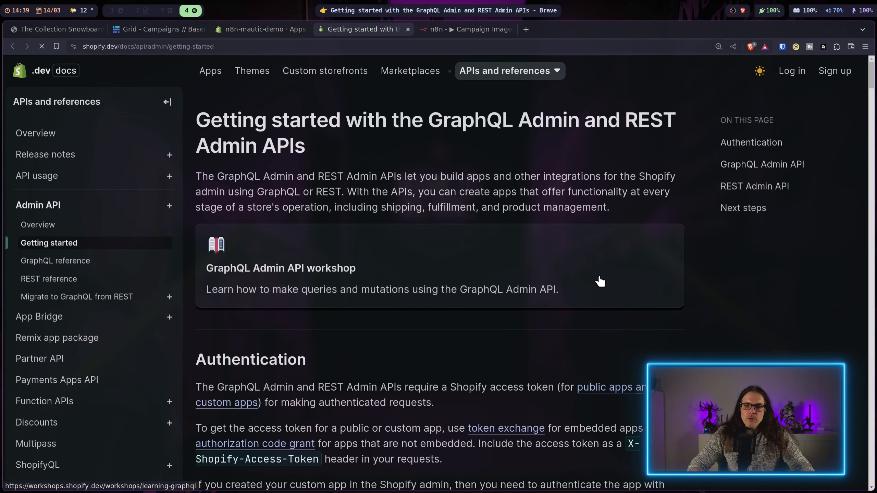
scroll(599, 282, "down", 8)
left_click_drag(568, 326, 250, 326)
Step: Set the GraphQL Endpoint to that URL with {shop} replaced by the Edit Fields subdomain
left_click(464, 28)
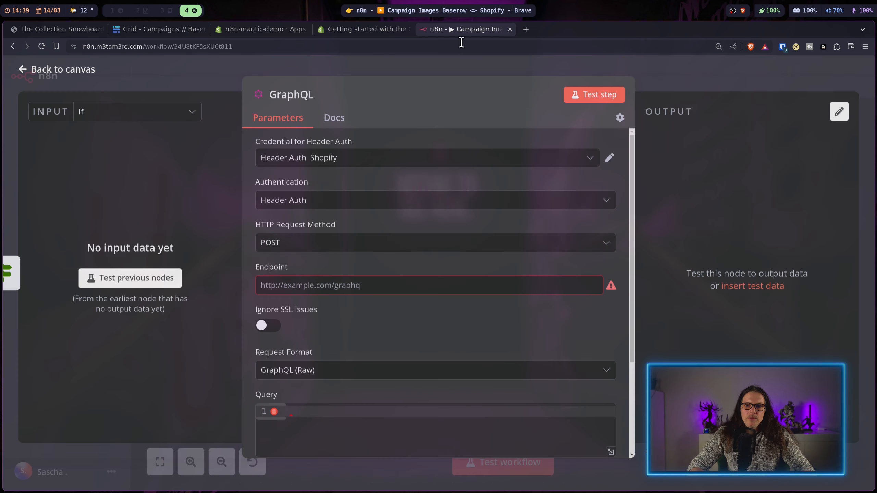
key("ctrl+v")
left_click(610, 290)
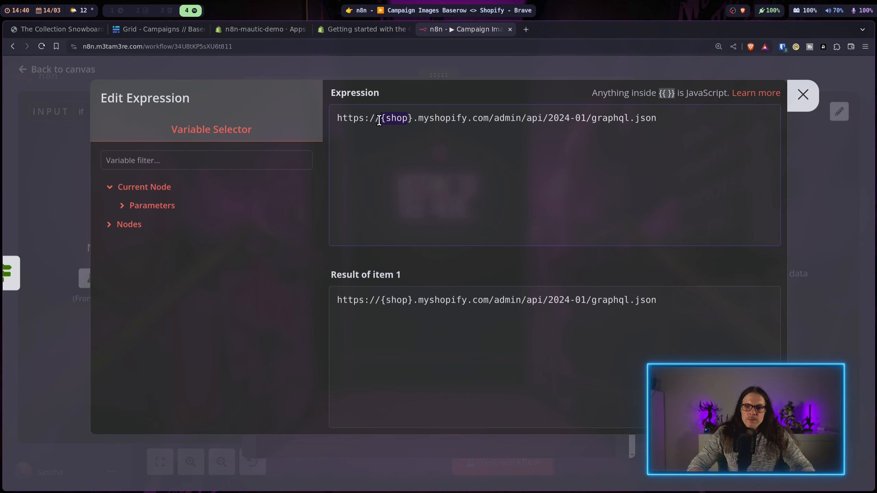
left_click_drag(382, 119, 413, 118)
key("BackSpace")
scroll(242, 271, "down", 1)
left_click(184, 301)
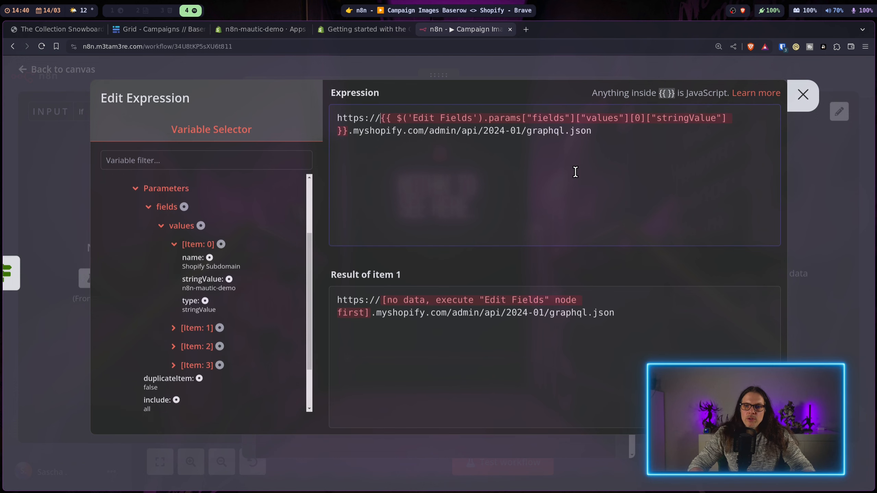
key("Escape")
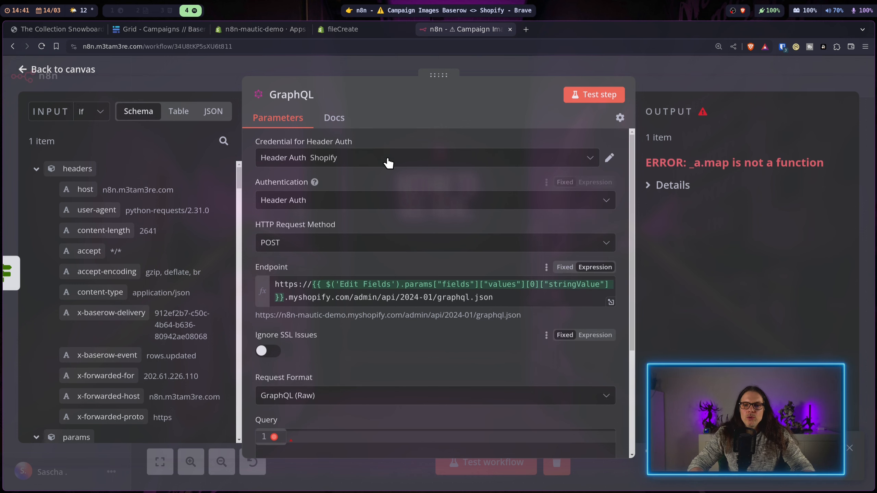
left_click(375, 28)
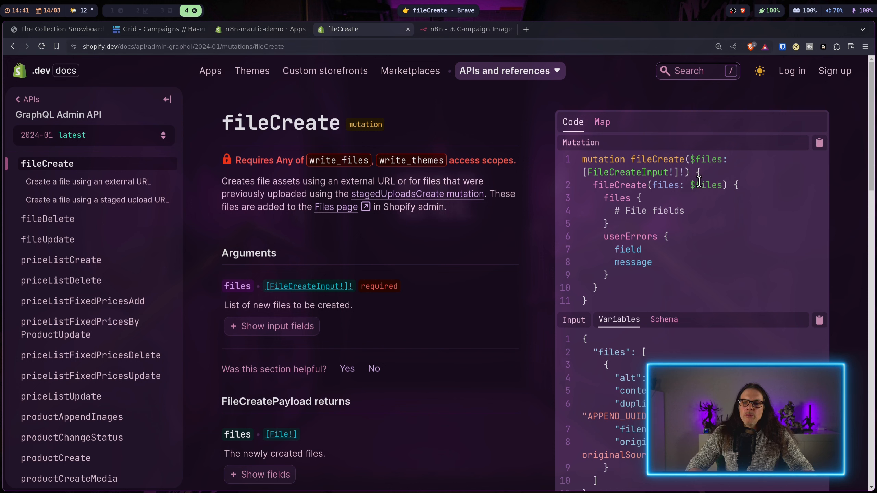
Step: Review the fileCreate mutation, FileCreateInput schema and example files variables in the docs
left_click_drag(582, 158, 656, 311)
left_click(647, 187)
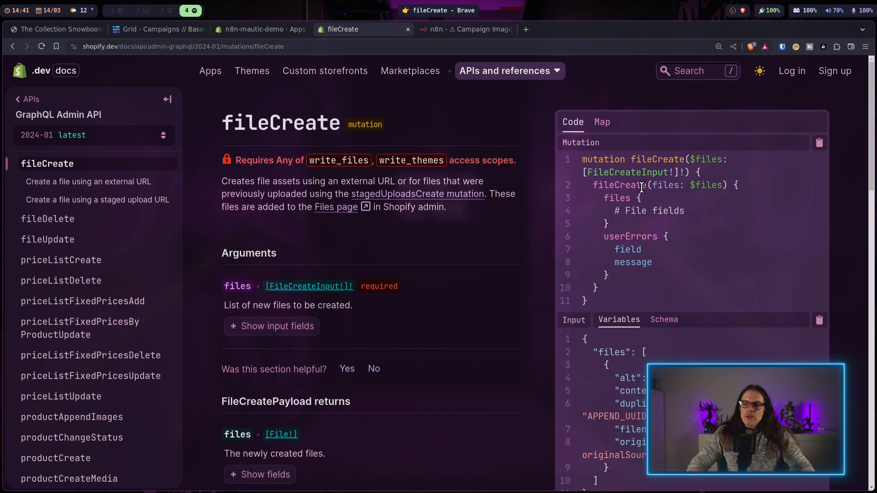
double_click(672, 174)
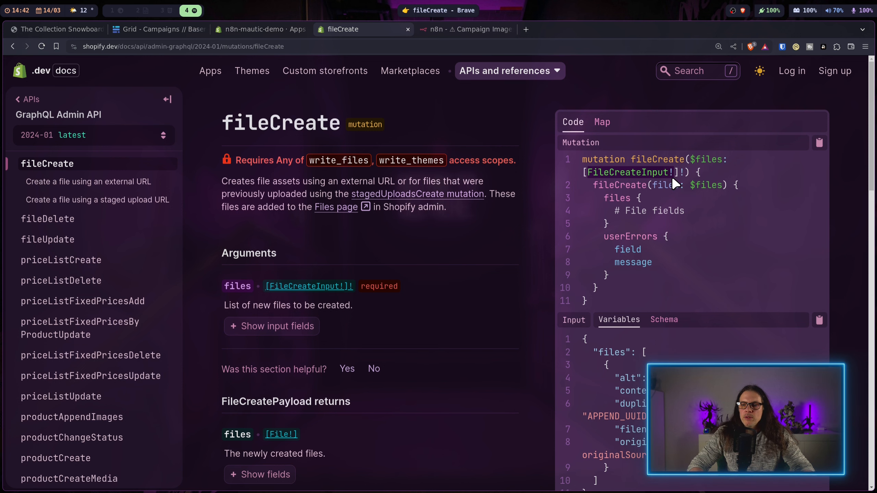
scroll(675, 184, "down", 2)
scroll(673, 207, "up", 2)
scroll(656, 277, "down", 2)
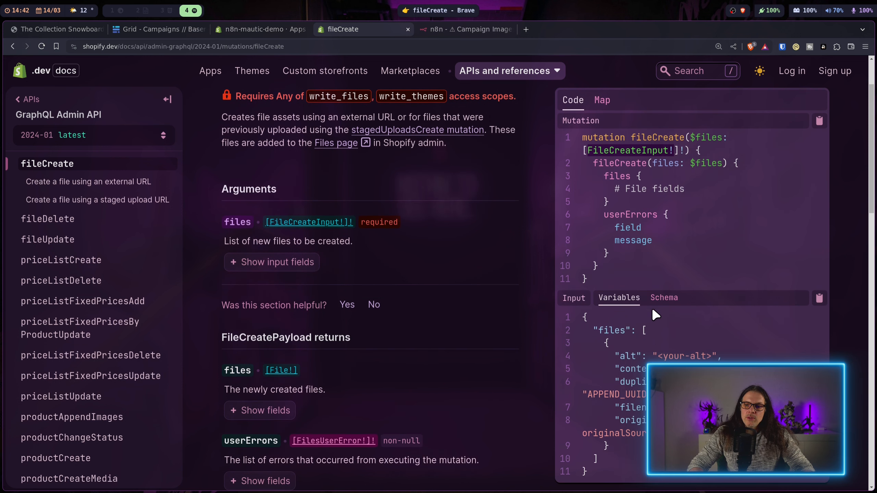
left_click(668, 297)
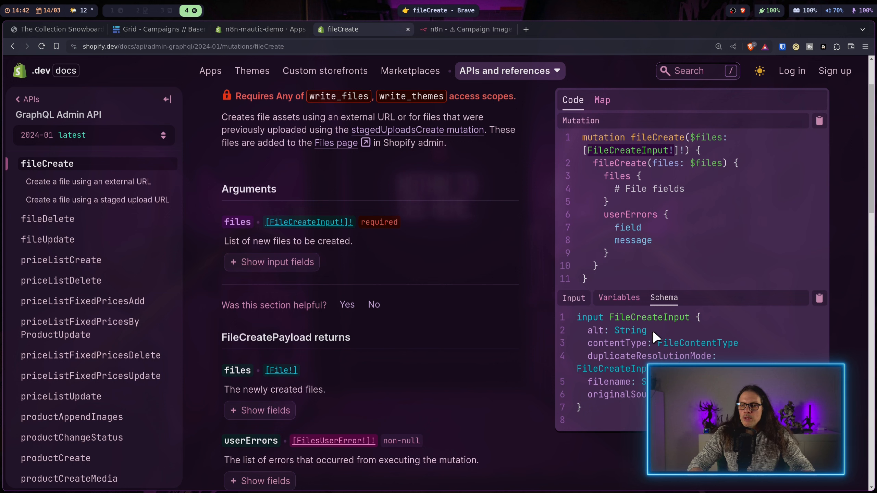
left_click(622, 298)
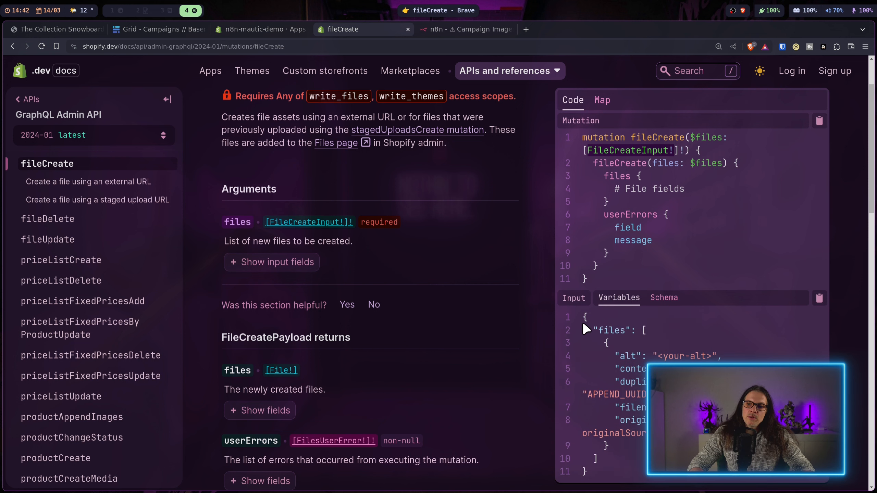
scroll(624, 326, "down", 2)
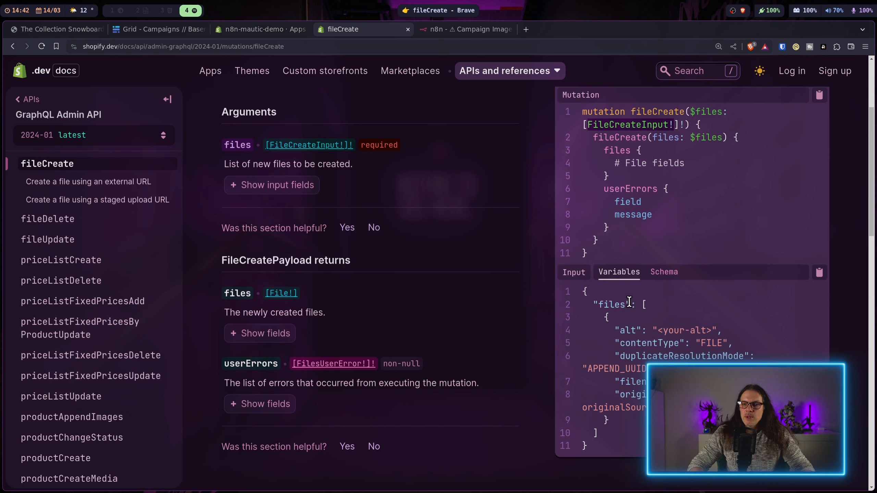
left_click_drag(642, 304, 609, 420)
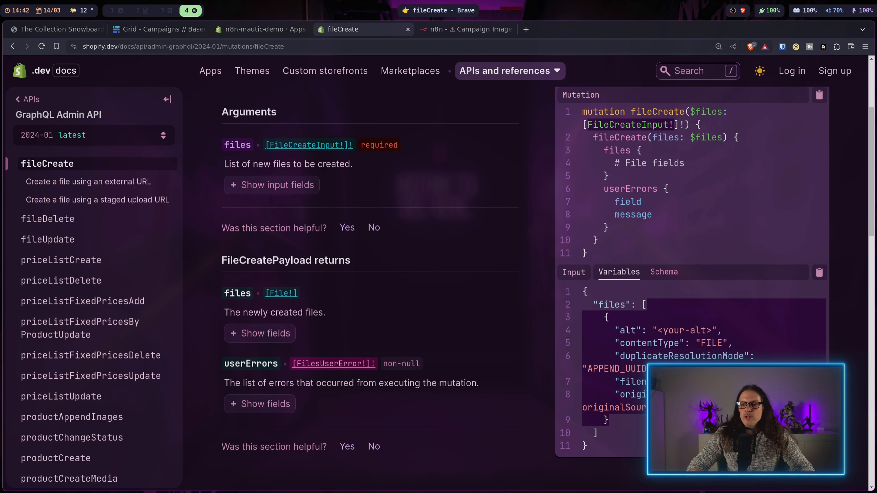
key("ctrl+Tab")
scroll(385, 336, "down", 5)
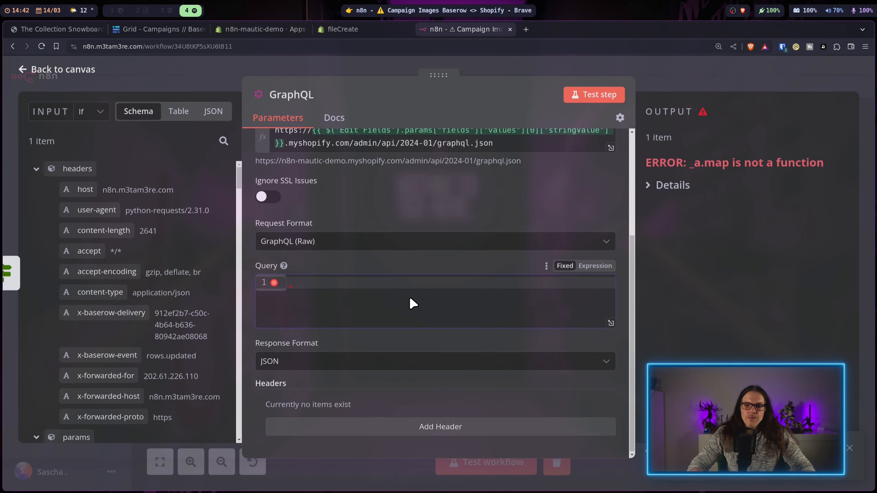
Step: Paste the fileCreate mutation into Query, returning only the file id
left_click(401, 283)
key("ctrl+v")
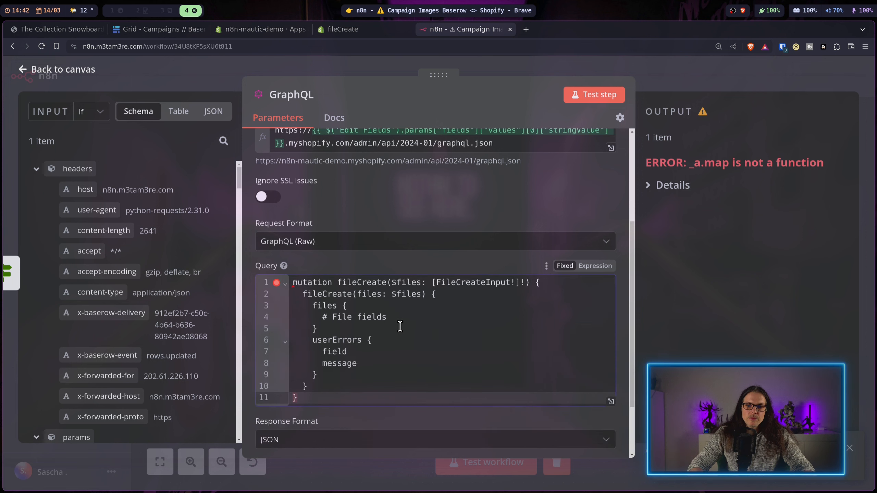
left_click_drag(387, 318, 321, 320)
type("id")
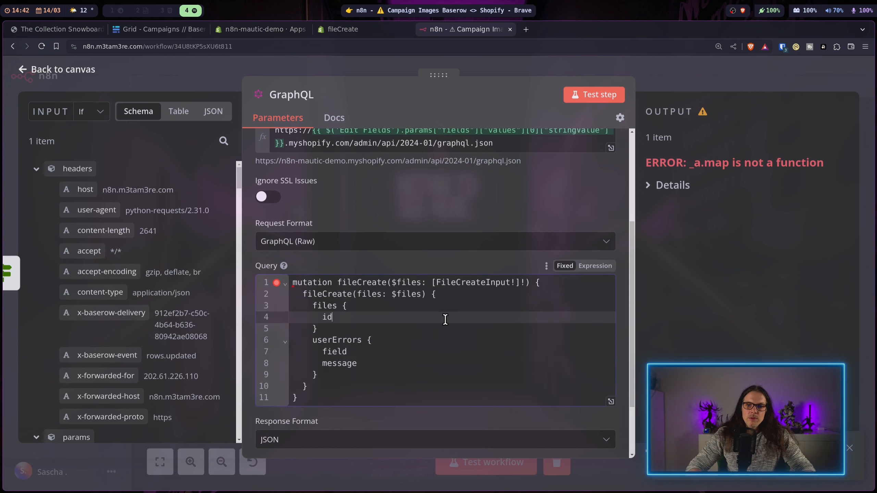
scroll(417, 284, "up", 2)
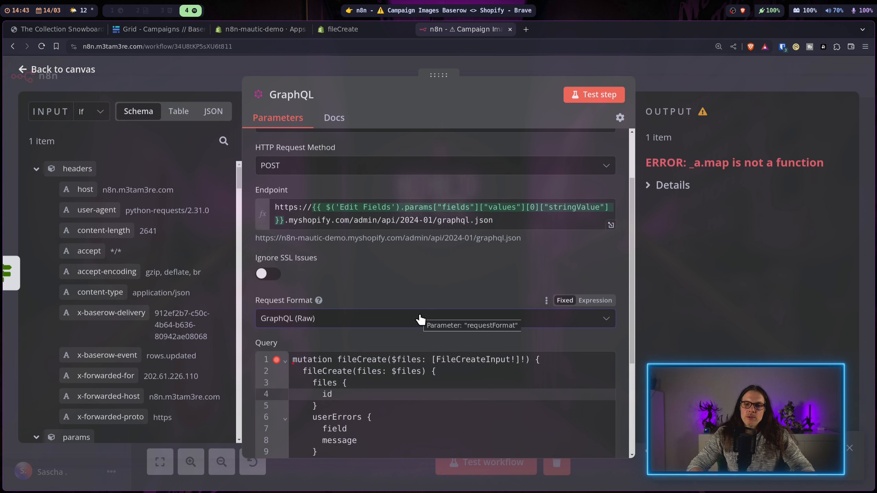
scroll(440, 283, "down", 2)
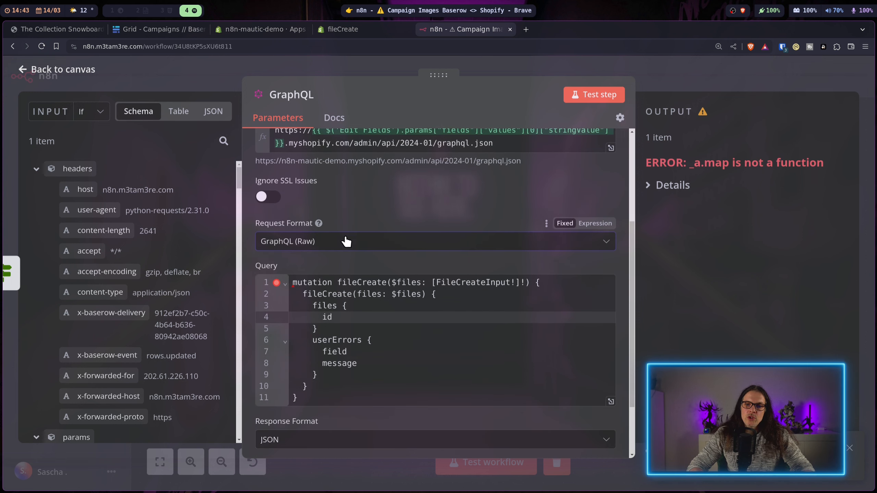
Step: Set Request Format to JSON and paste the docs' example files JSON into Variables
left_click(324, 238)
left_click(306, 297)
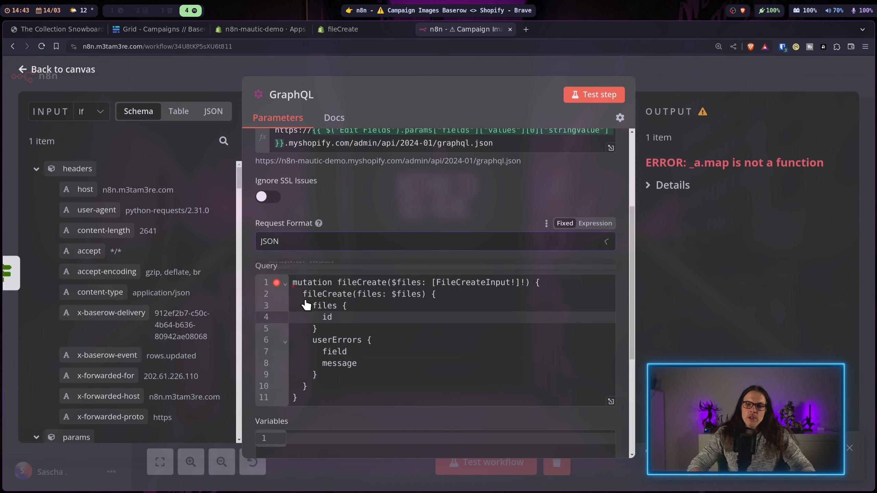
scroll(426, 221, "down", 2)
left_click(347, 368)
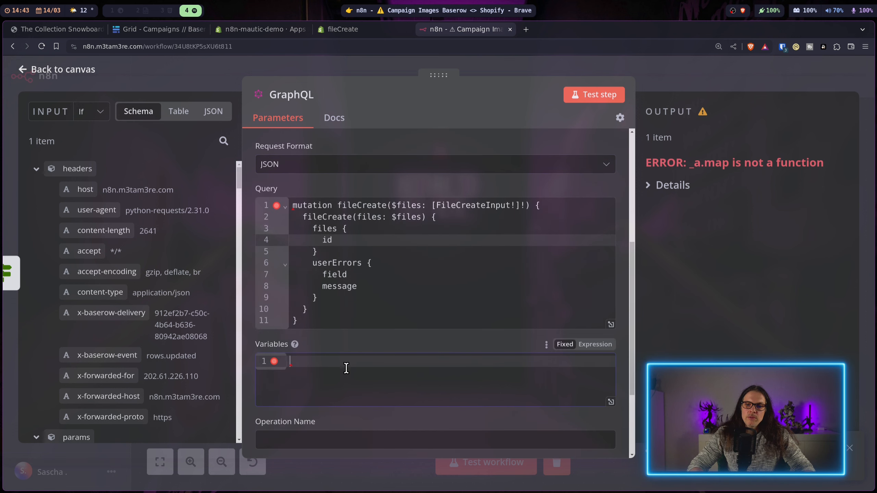
key("ctrl+shift+Tab")
left_click(819, 273)
left_click(466, 29)
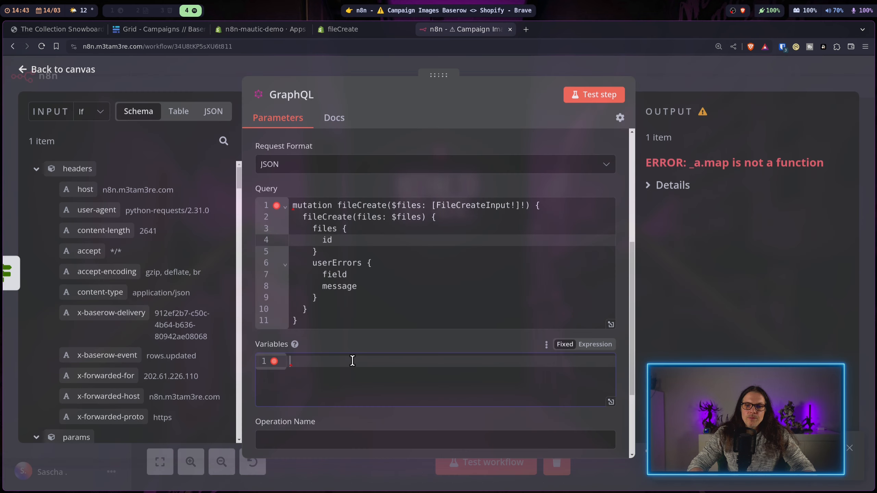
key("ctrl+v")
scroll(417, 336, "down", 4)
Step: Make Variables an expression and map alt to the Baserow row's Campaign Name
left_click(594, 163)
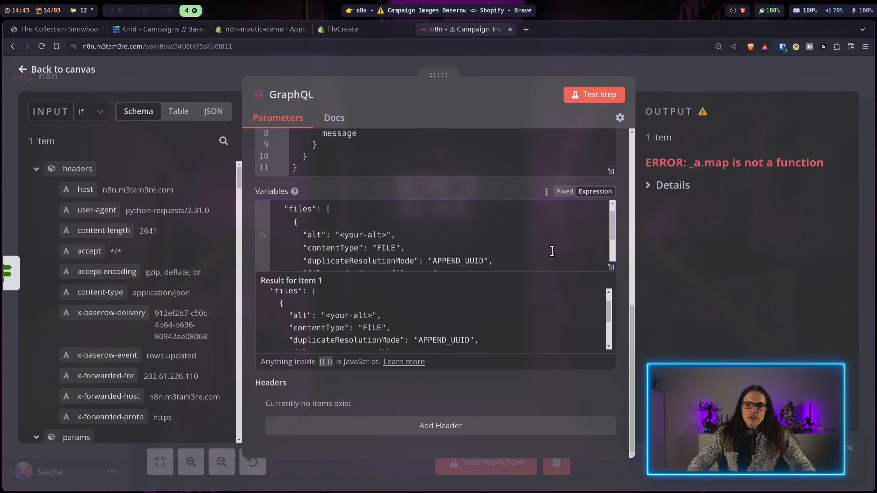
left_click(610, 267)
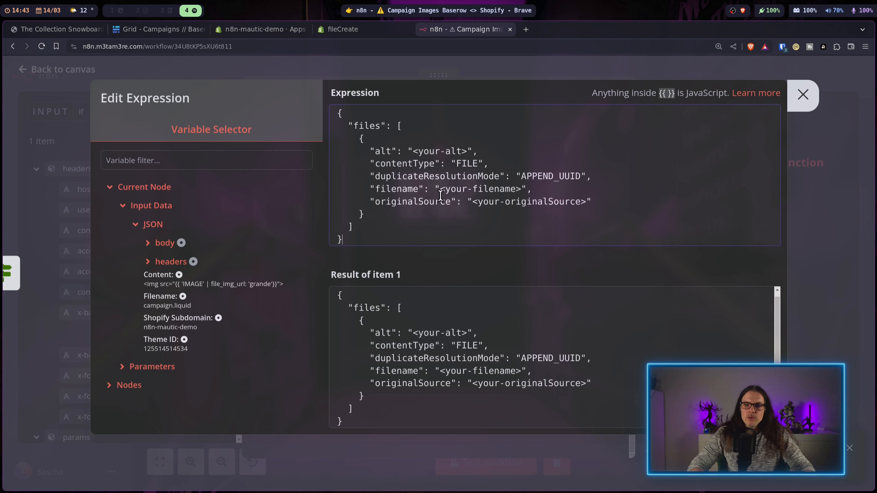
left_click_drag(467, 152, 422, 152)
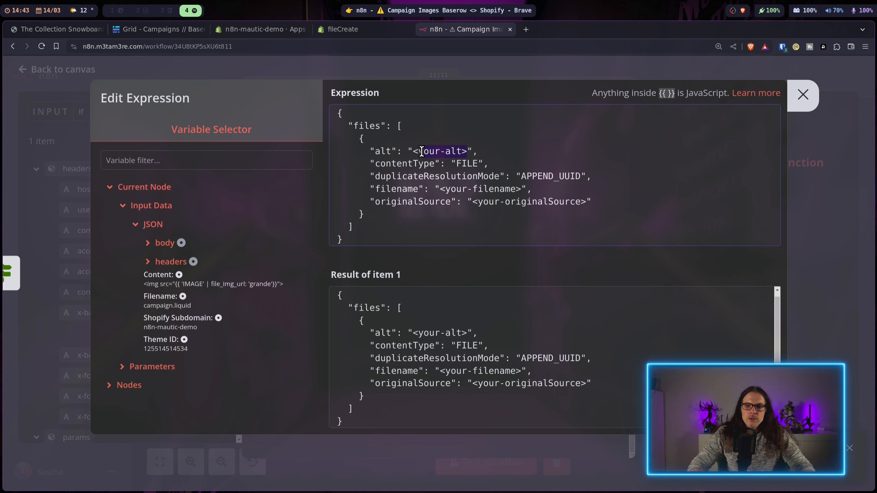
key("BackSpace")
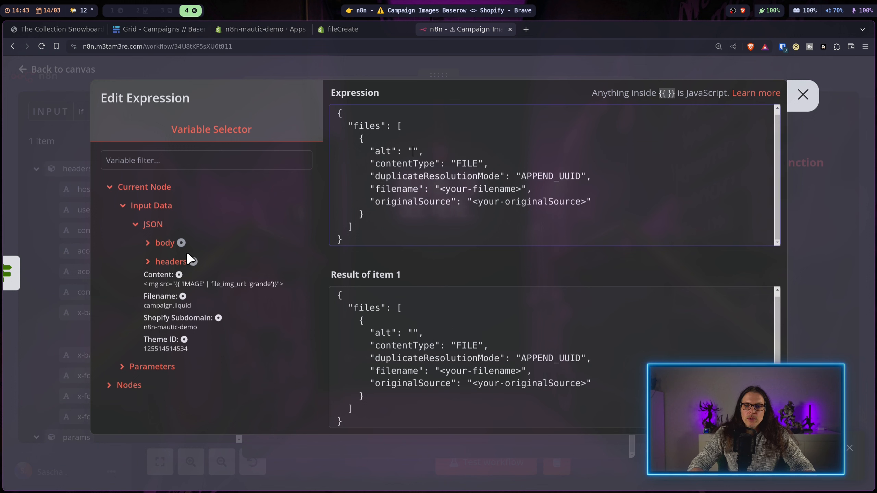
left_click(166, 243)
scroll(247, 244, "down", 5)
scroll(247, 232, "up", 2)
scroll(247, 224, "up", 2)
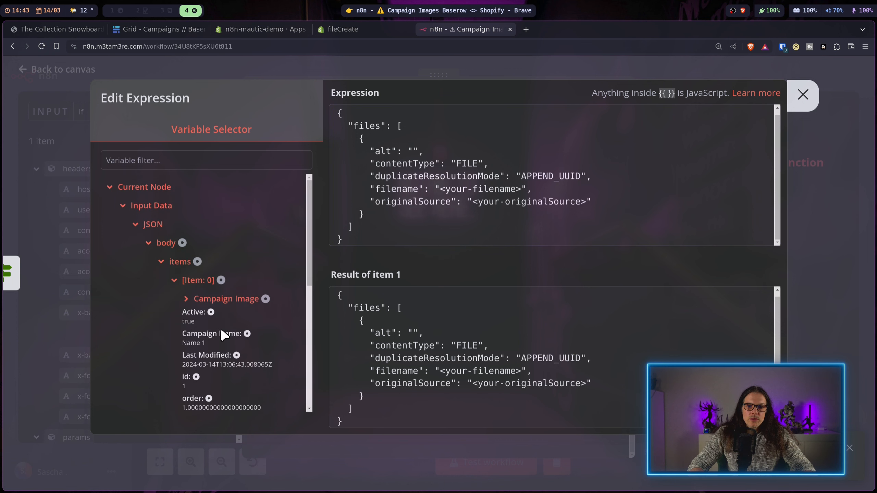
left_click(221, 331)
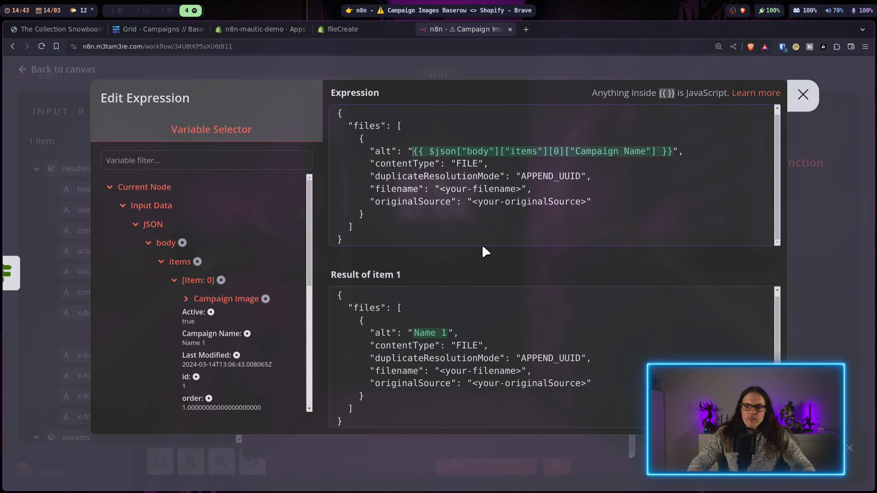
Step: Replace the FILE content type and map originalSource to the Campaign Image url
double_click(469, 164)
type("I")
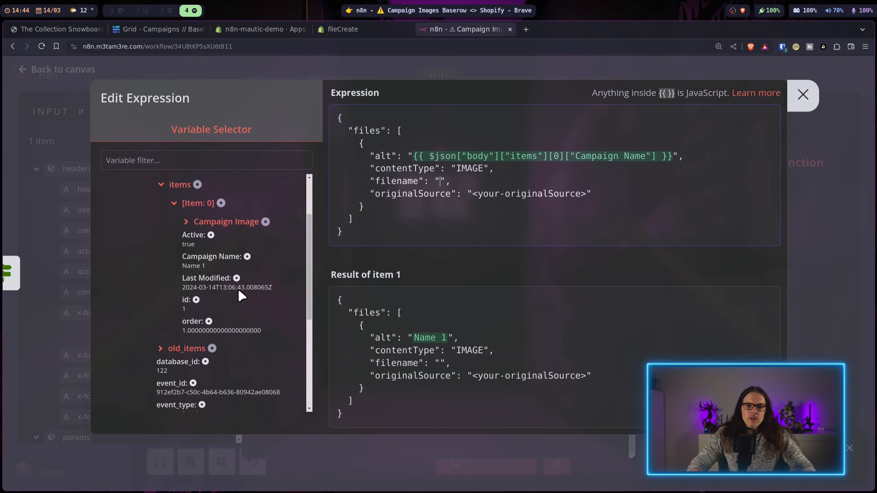
left_click(257, 221)
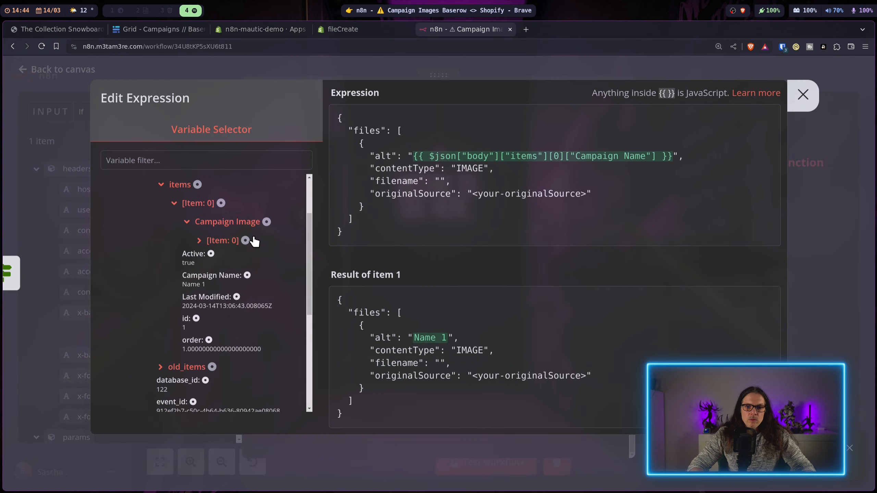
left_click(225, 240)
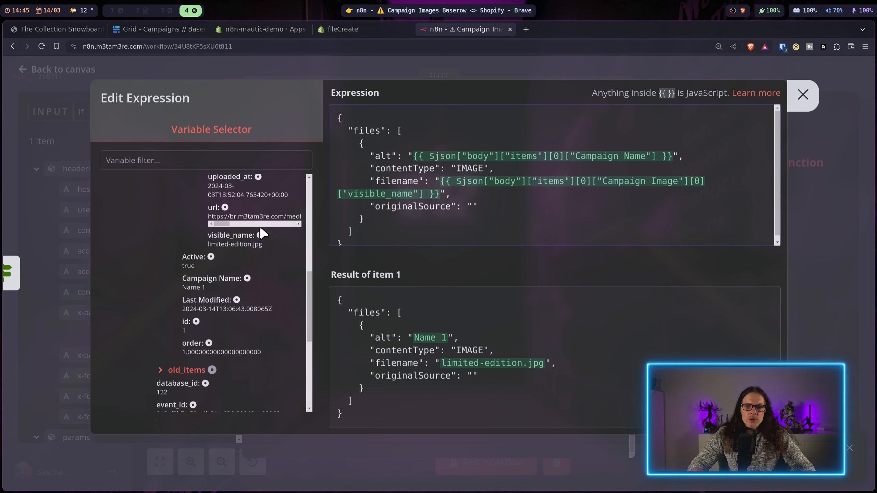
scroll(243, 296, "up", 2)
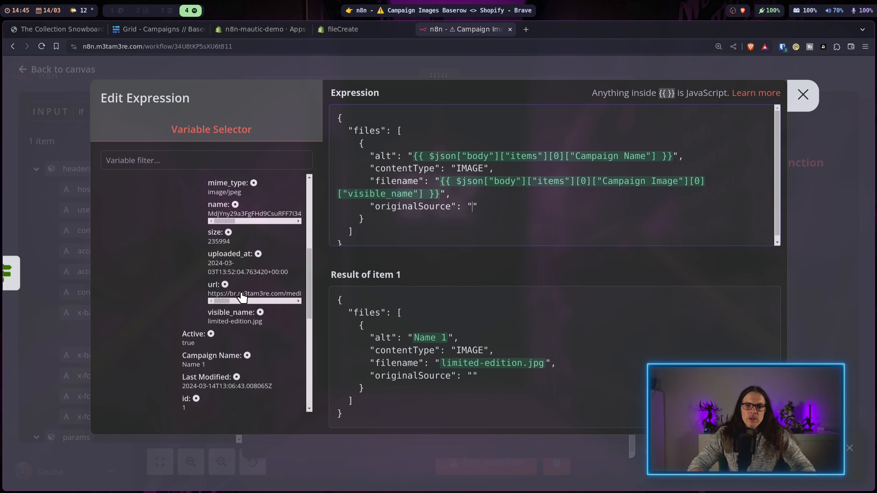
left_click(225, 284)
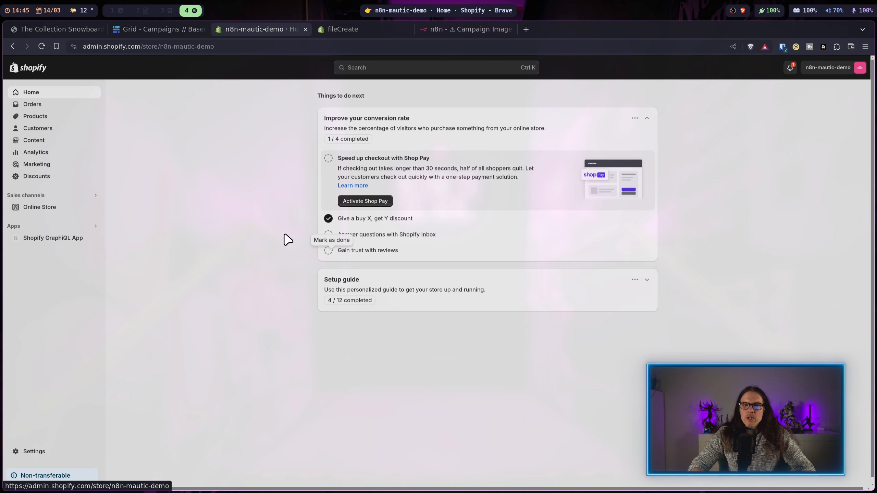
Step: Test the GraphQL step and confirm limited-edition.jpg appears in Shopify Files with alt text Name 1
left_click(48, 140)
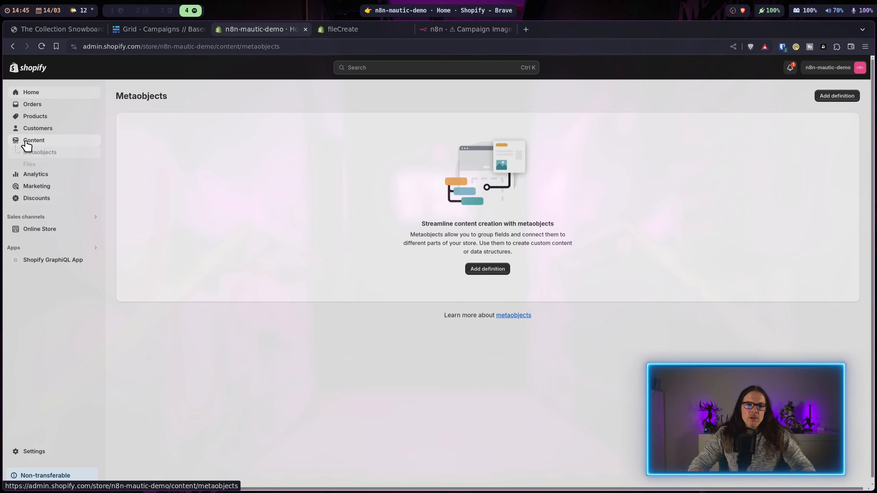
left_click(31, 165)
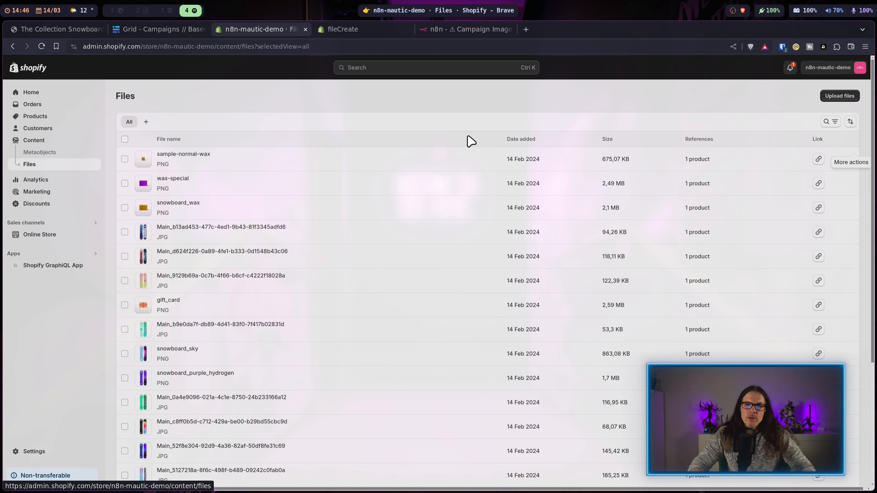
left_click(477, 28)
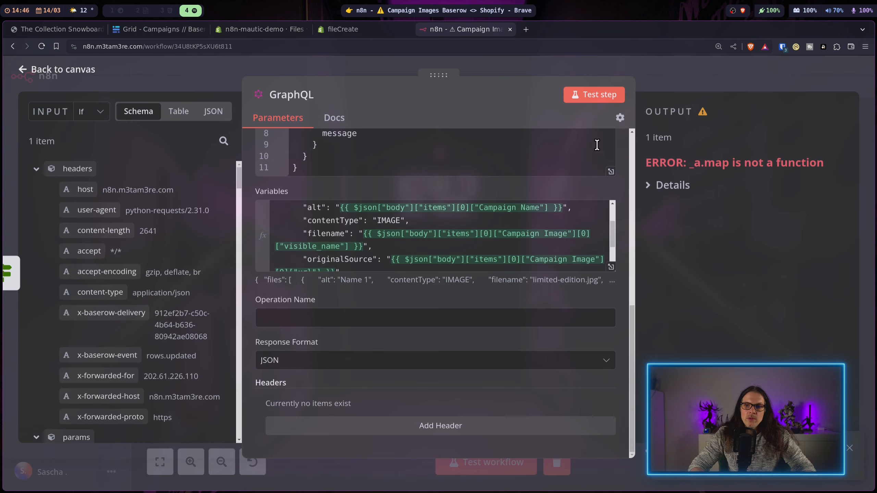
left_click(595, 99)
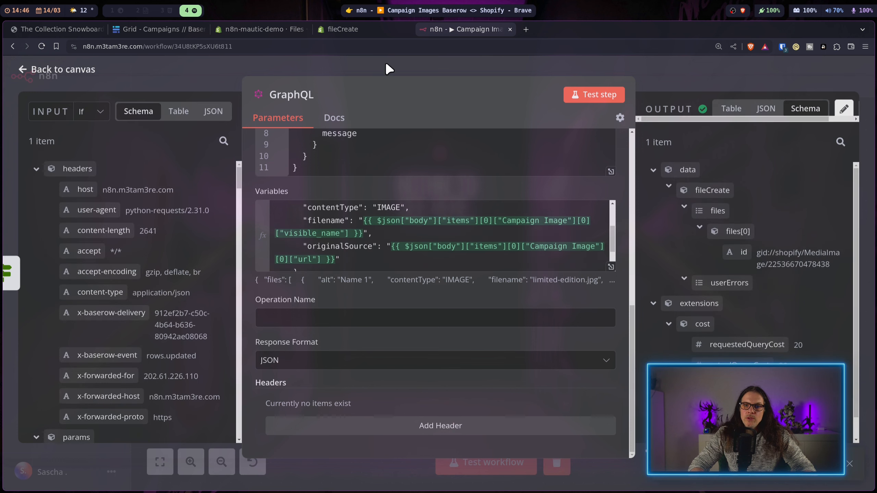
left_click(262, 29)
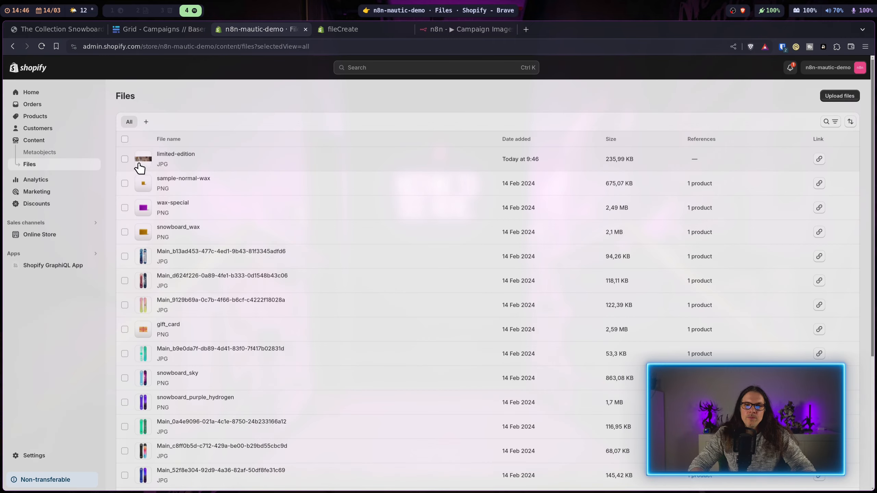
left_click(144, 161)
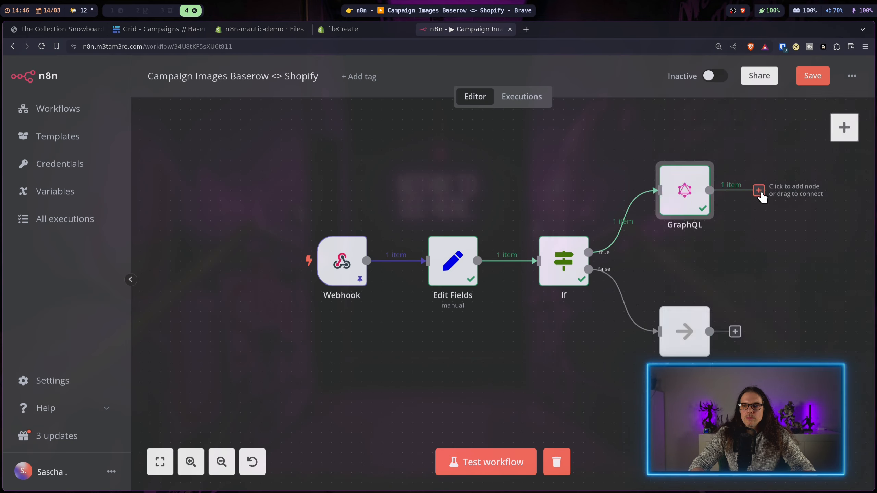
left_click(759, 190)
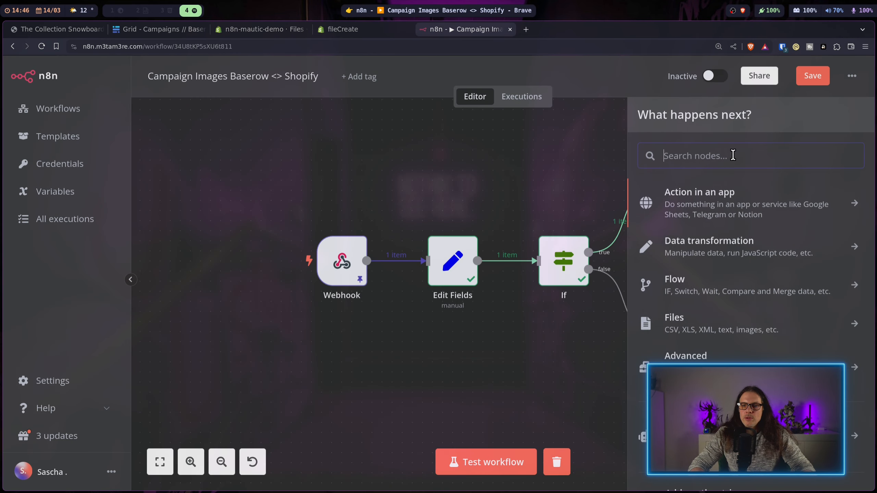
Step: Search 'http' and add an HTTP Request node after the GraphQL step
type("htt")
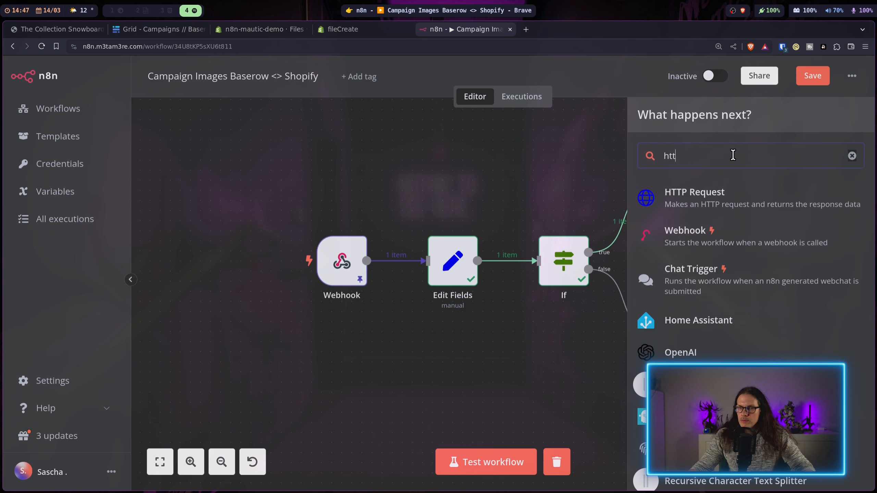
type("p")
left_click(707, 195)
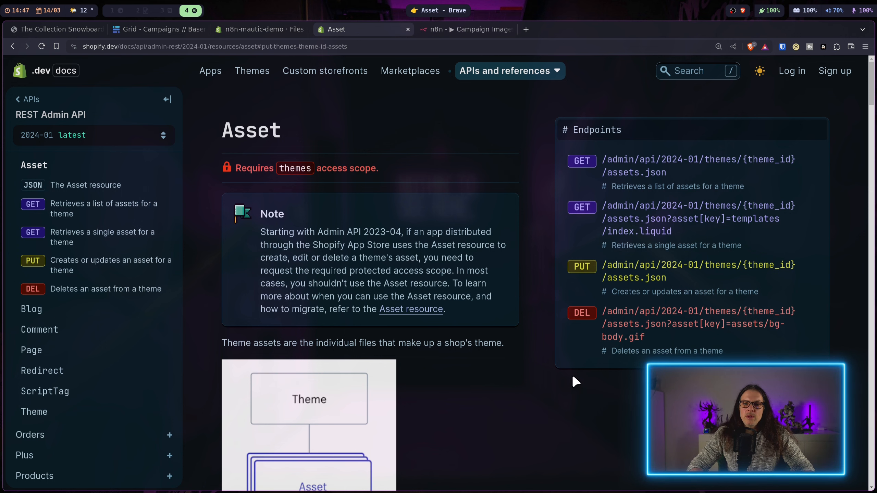
Step: Copy the PUT /admin/api/2024-01/themes/828155753/assets.json path from Shopify's Asset docs into the HTTP Request URL
scroll(758, 258, "down", 2)
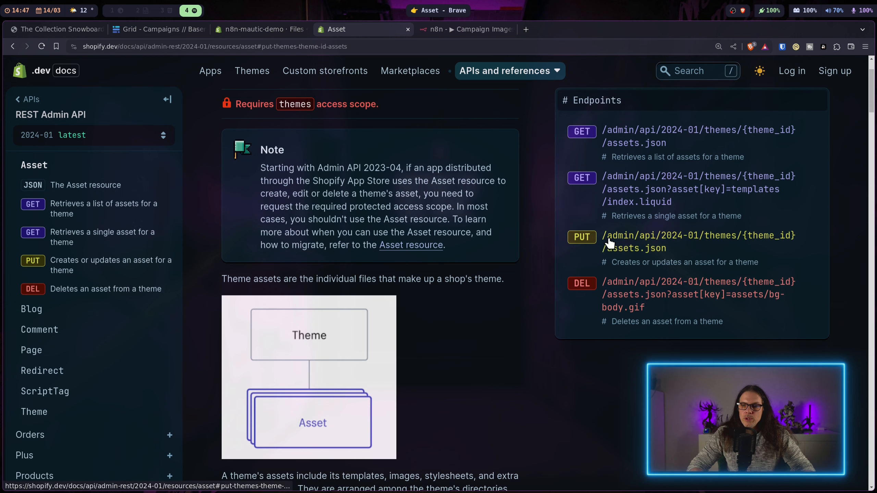
left_click(683, 232)
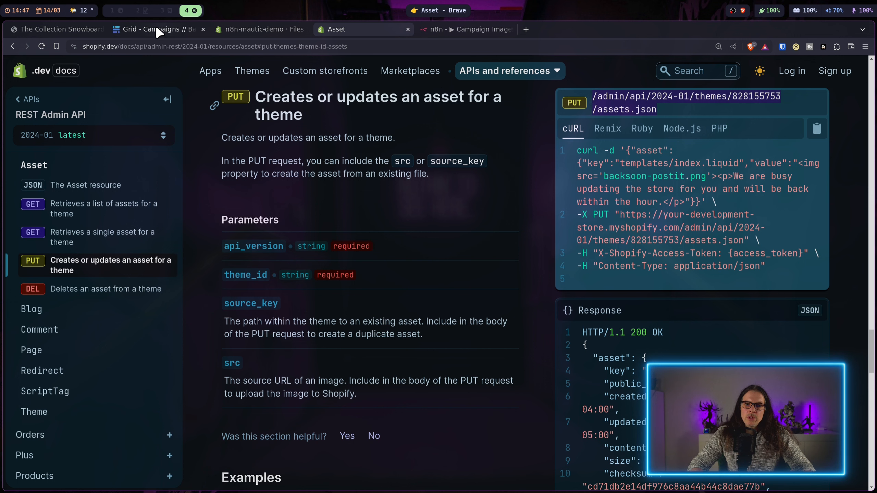
left_click(452, 30)
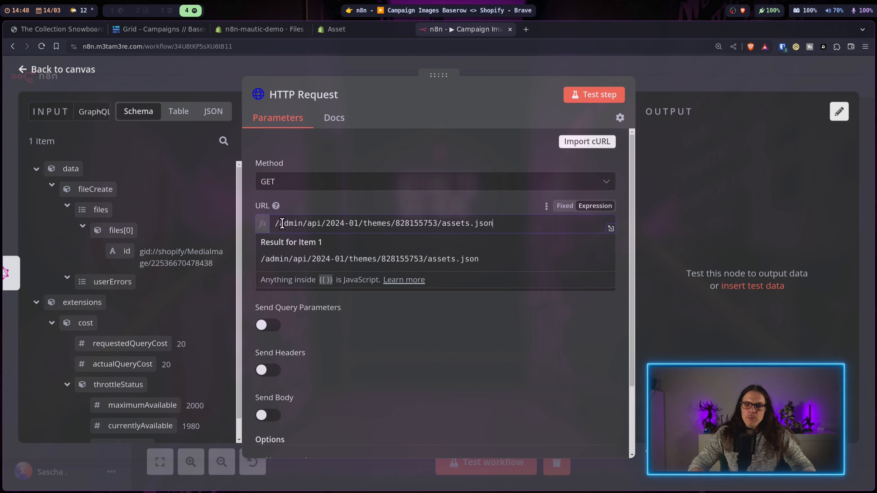
Step: Begin the URL expression with the Edit Fields Shopify Subdomain value followed by .myshopify.com
left_click(611, 228)
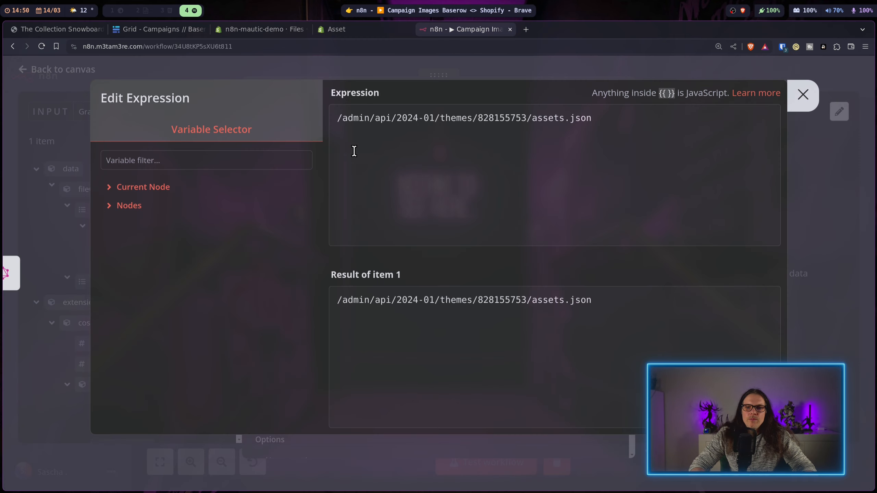
left_click(108, 205)
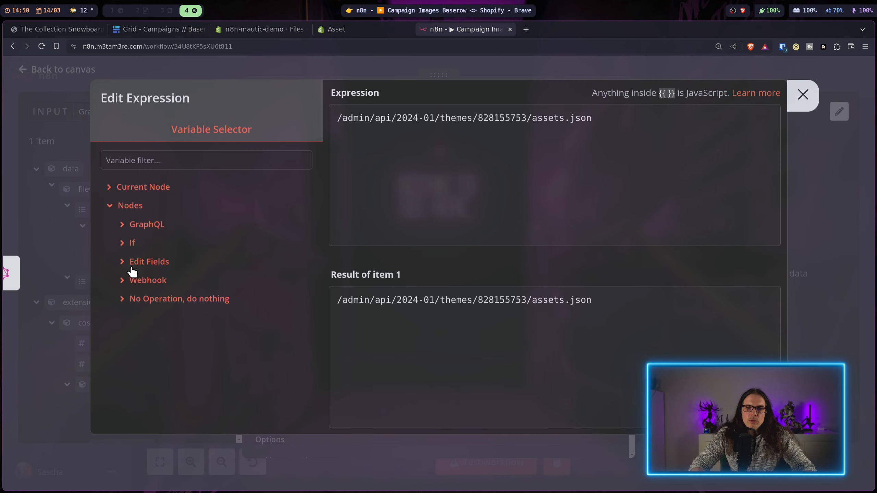
left_click(122, 261)
left_click(135, 298)
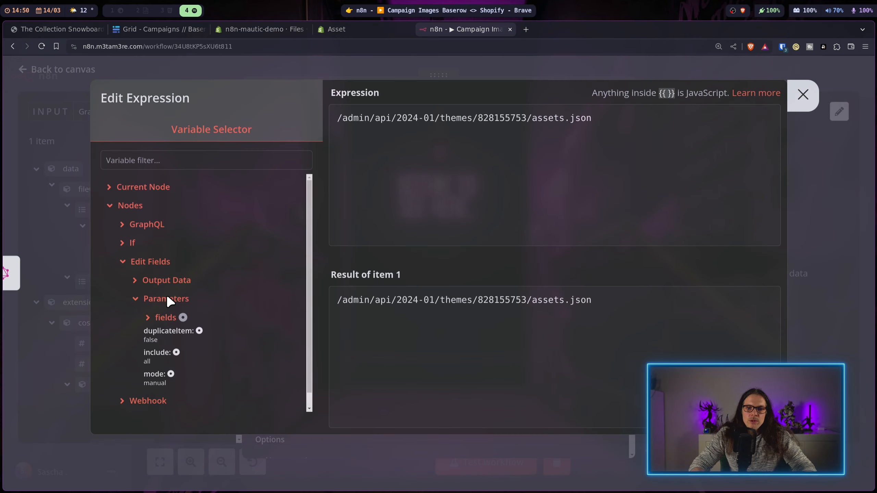
left_click(148, 318)
left_click(173, 334)
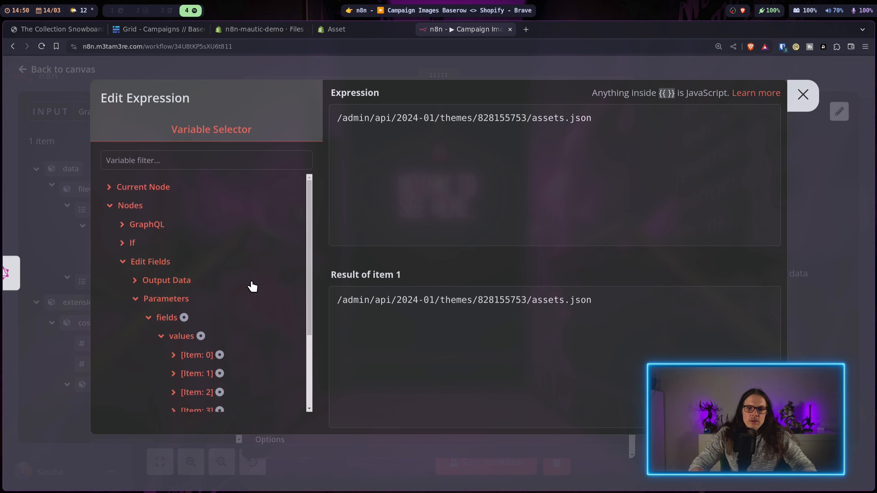
scroll(196, 272, "down", 3)
left_click(197, 247)
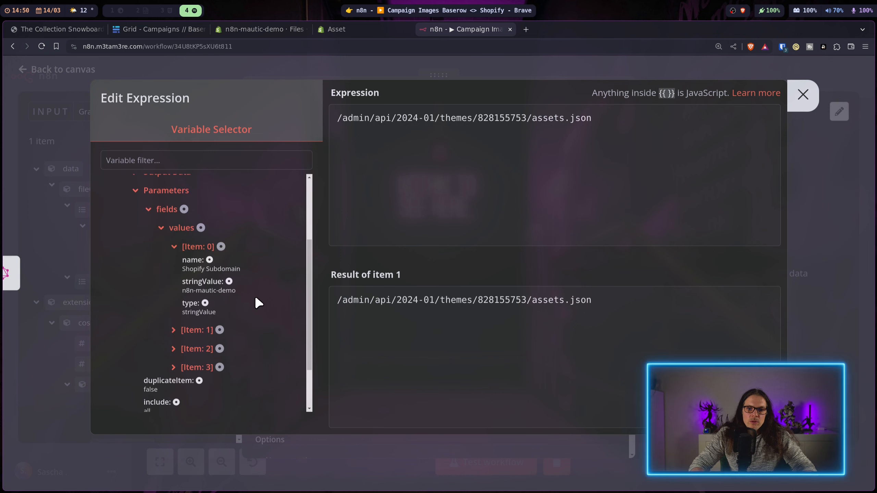
left_click(198, 282)
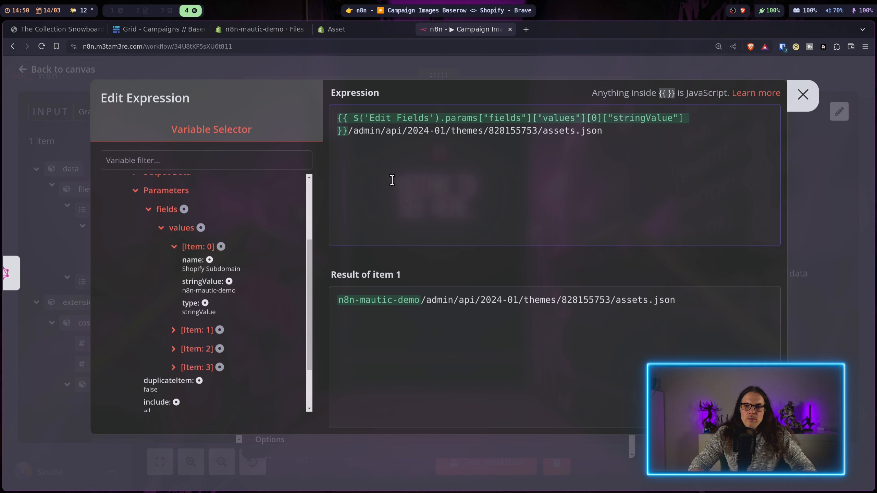
type(".myshopify.com")
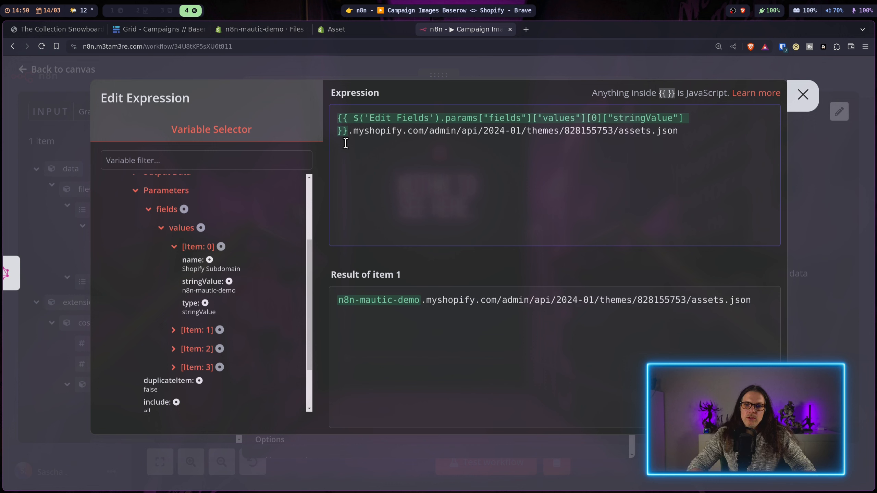
left_click(337, 117)
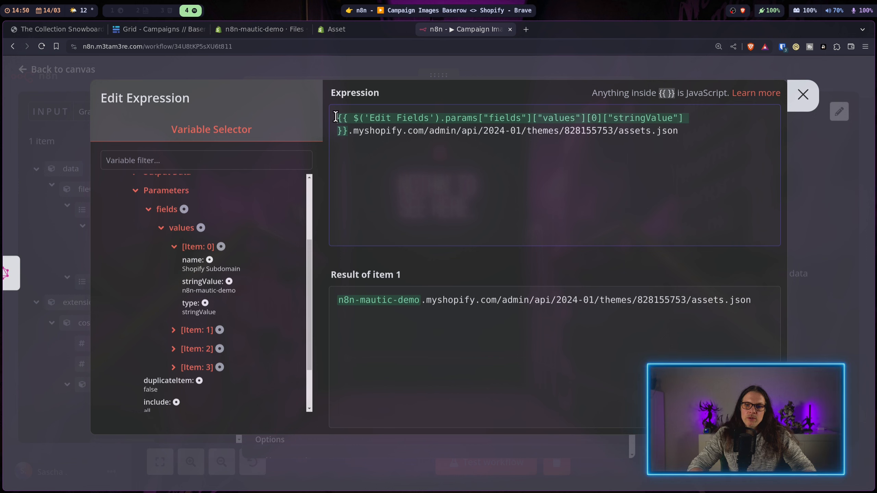
type("https://")
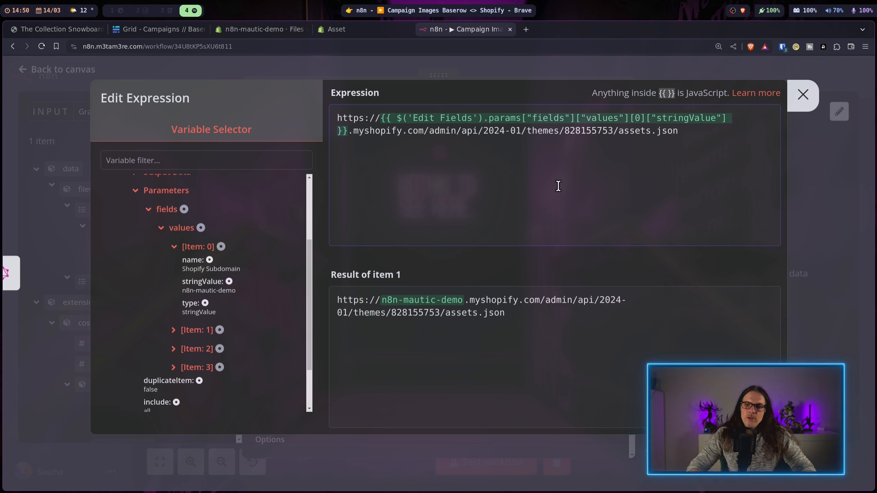
double_click(587, 130)
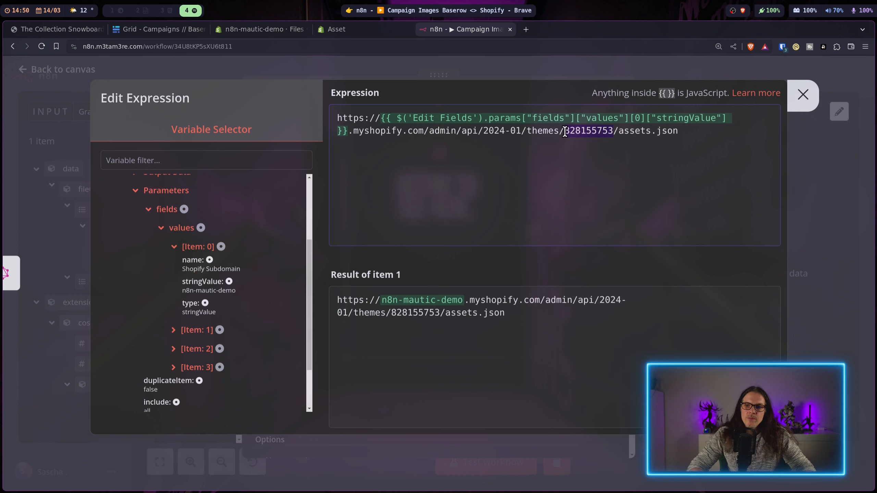
key("BackSpace")
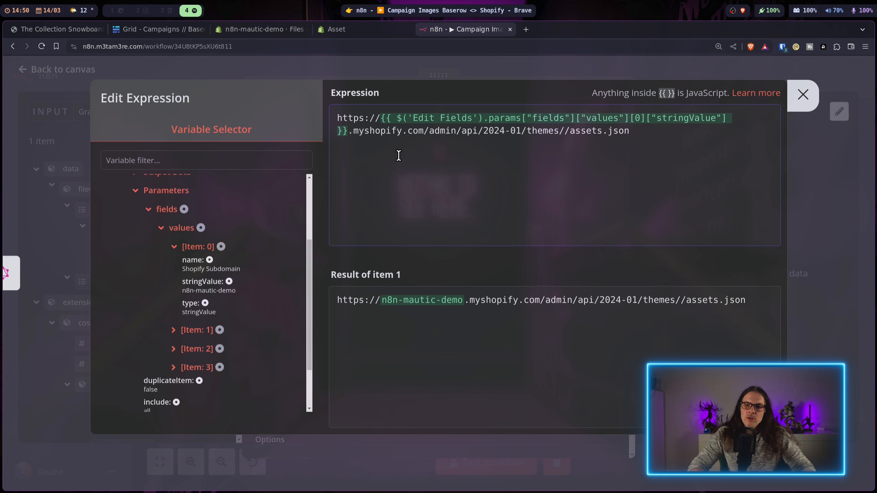
left_click(206, 330)
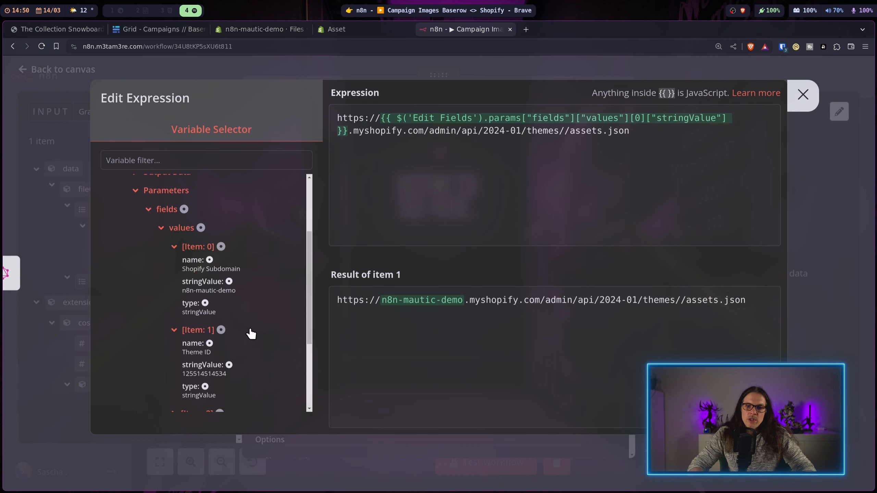
left_click(210, 366)
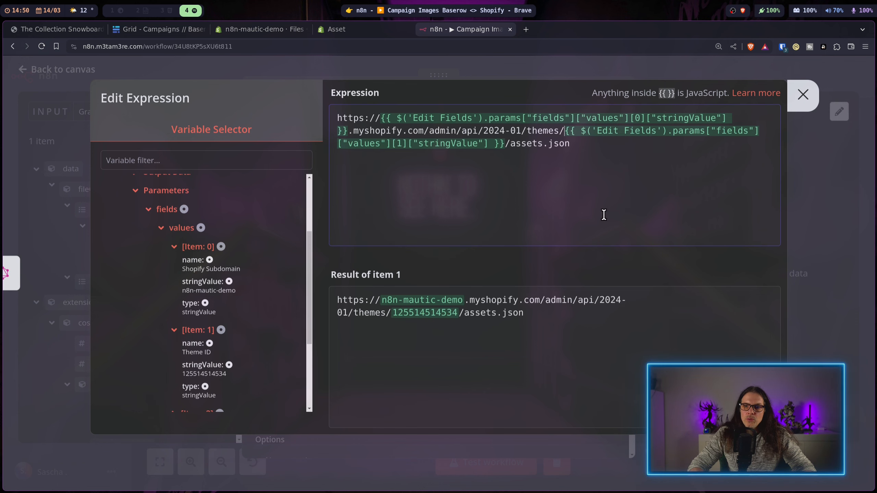
key("Escape")
Step: Authenticate the HTTP Request with generic Header Auth using the Header Auth Shopify credential
left_click(493, 313)
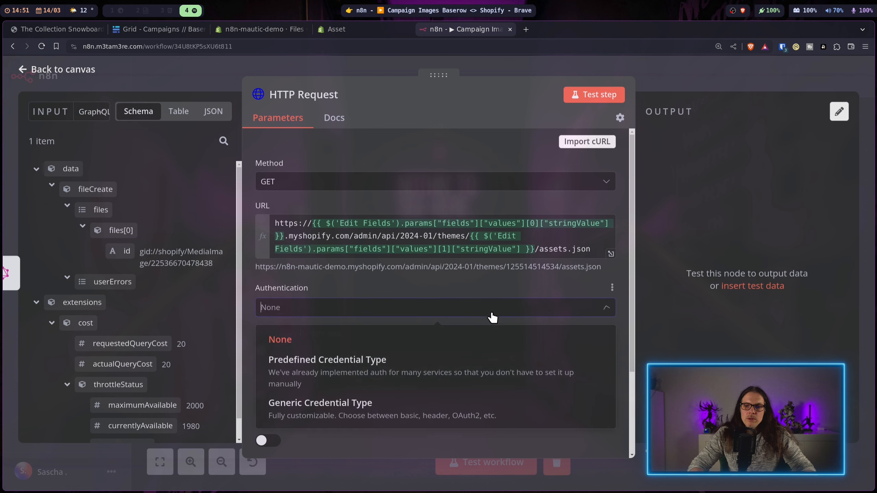
left_click(451, 412)
left_click(342, 344)
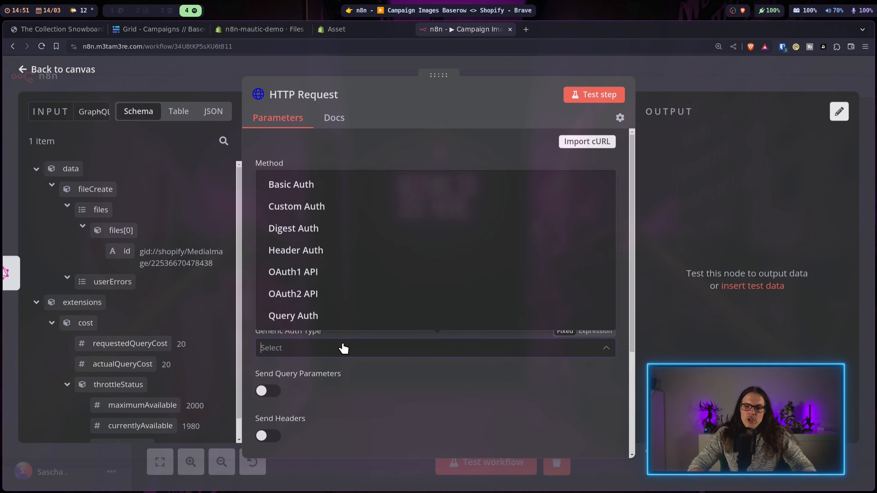
left_click(340, 249)
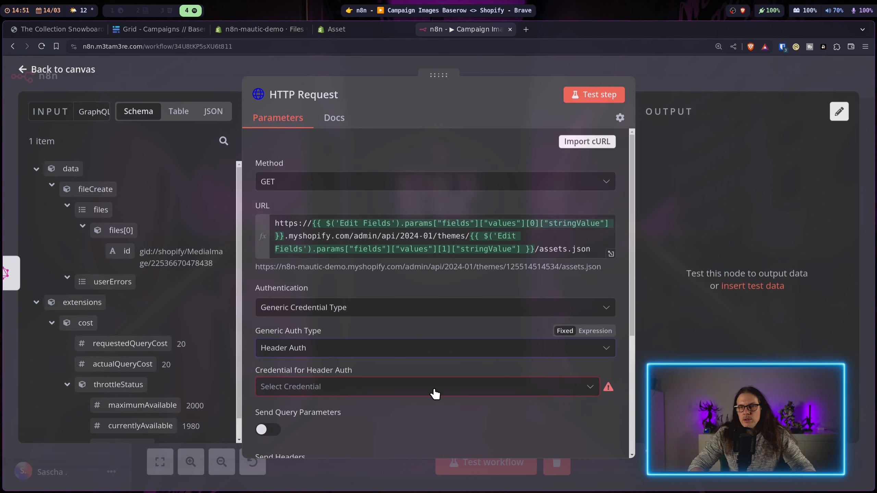
left_click(434, 387)
left_click(346, 296)
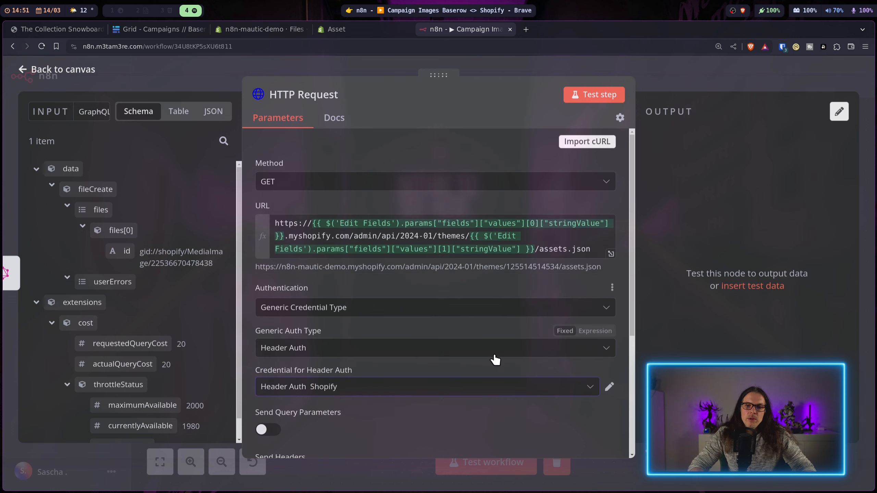
Step: Change the request method to PUT, checking it against Shopify's asset API docs
scroll(490, 390, "down", 2)
scroll(500, 377, "down", 2)
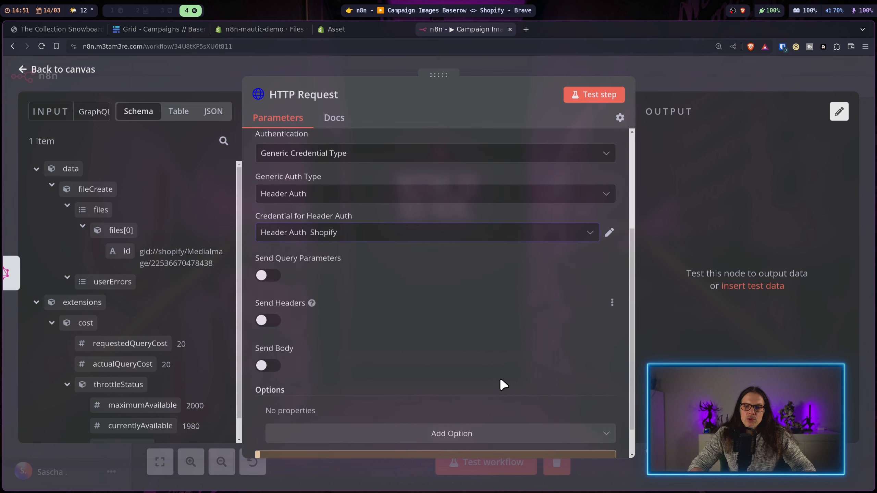
scroll(500, 376, "up", 5)
left_click(540, 180)
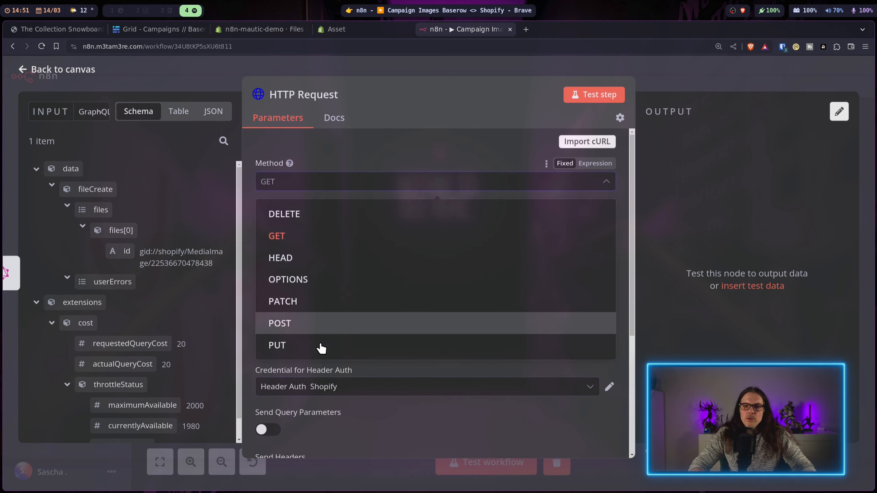
left_click(307, 345)
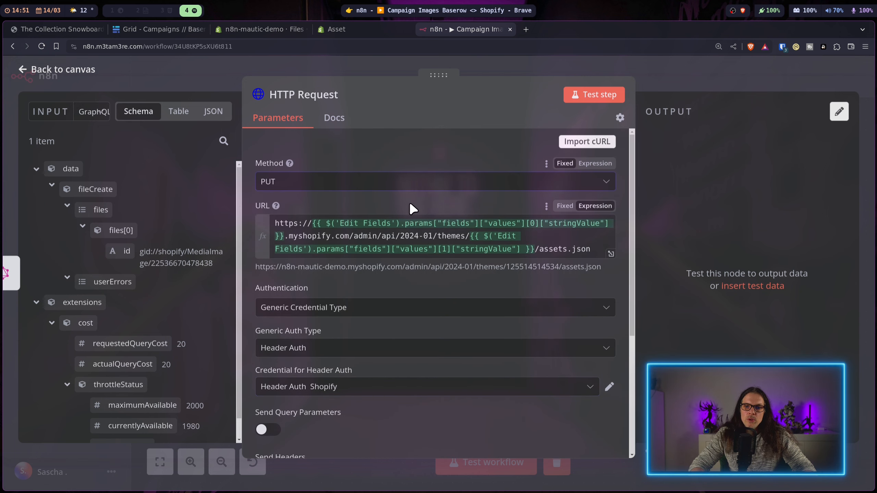
left_click(361, 27)
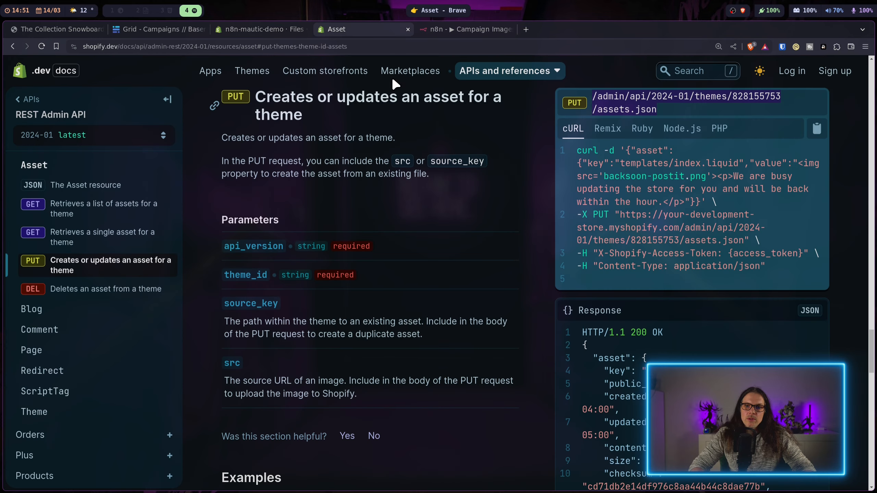
left_click(482, 29)
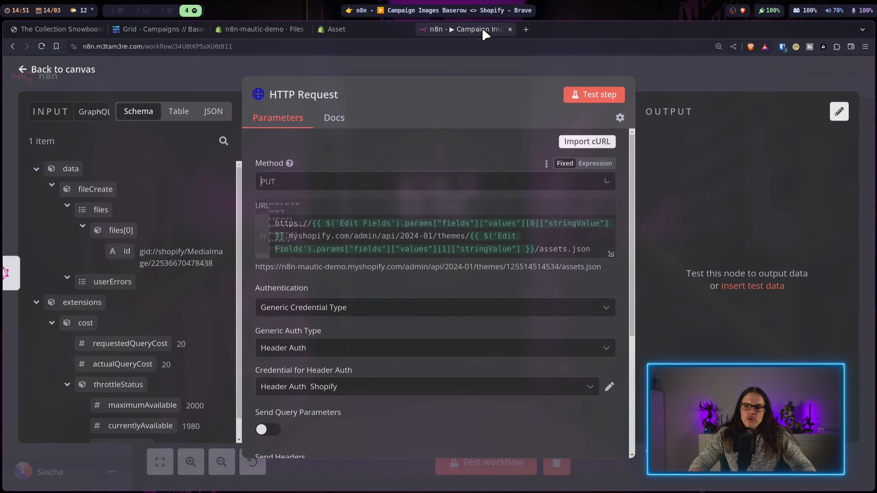
Step: Set the request body to be specified using JSON
scroll(441, 320, "down", 4)
scroll(446, 323, "down", 2)
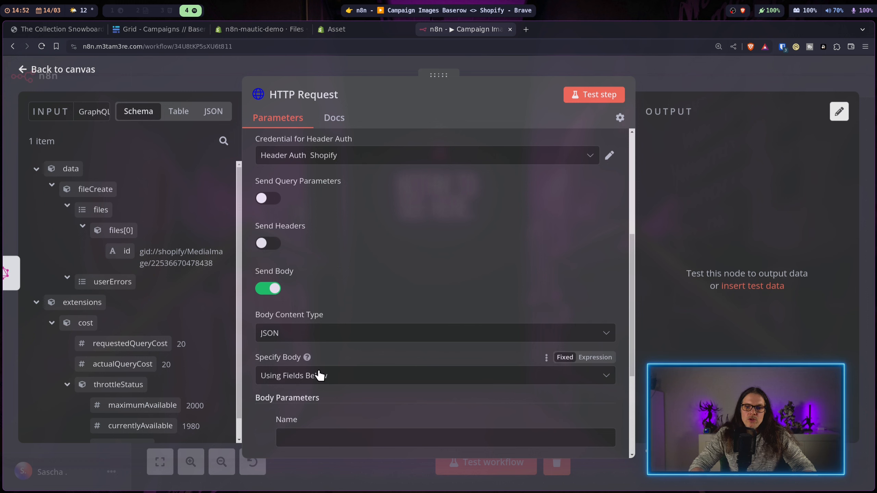
left_click(336, 376)
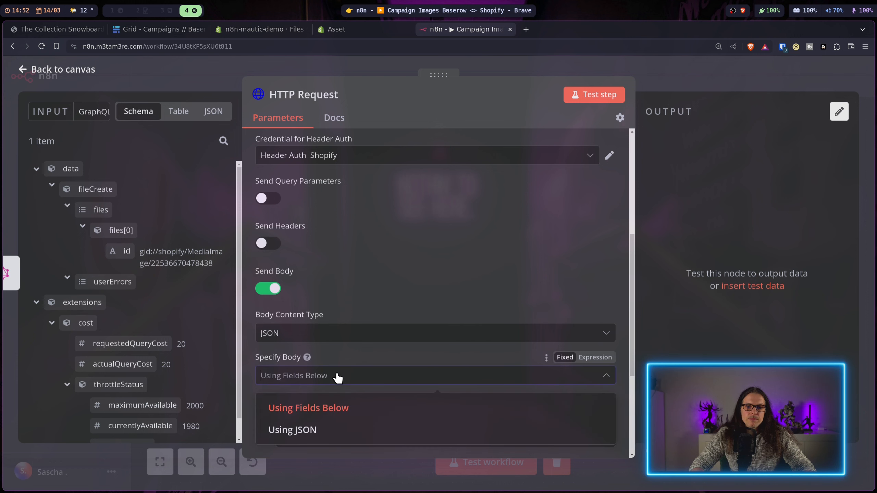
left_click(312, 429)
scroll(427, 292, "down", 3)
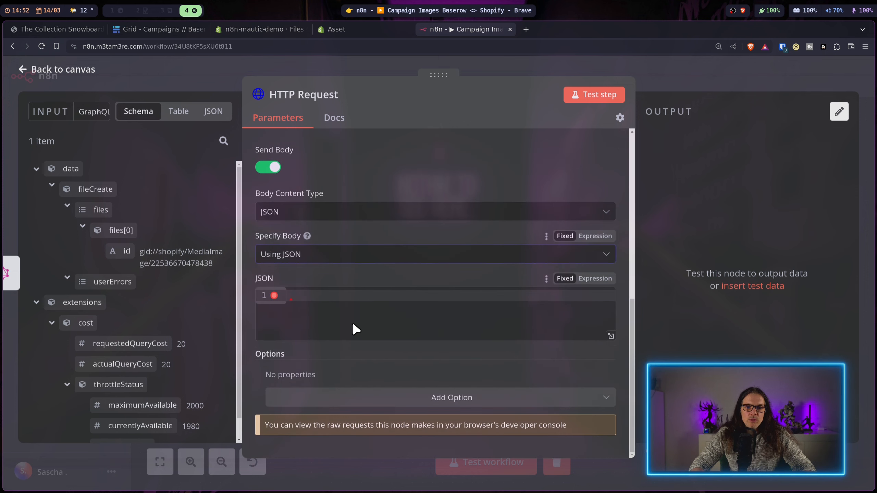
Step: Copy the example asset JSON body from the PUT cURL sample in Shopify's docs
left_click(367, 31)
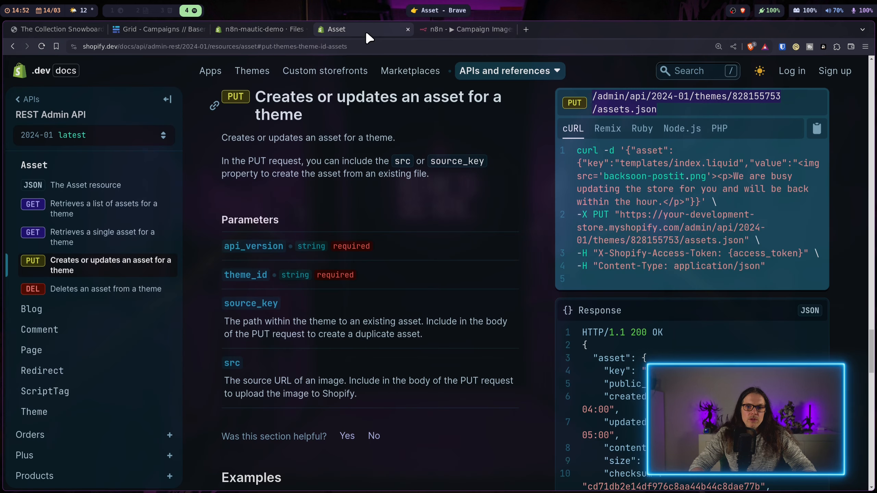
scroll(572, 333, "up", 5)
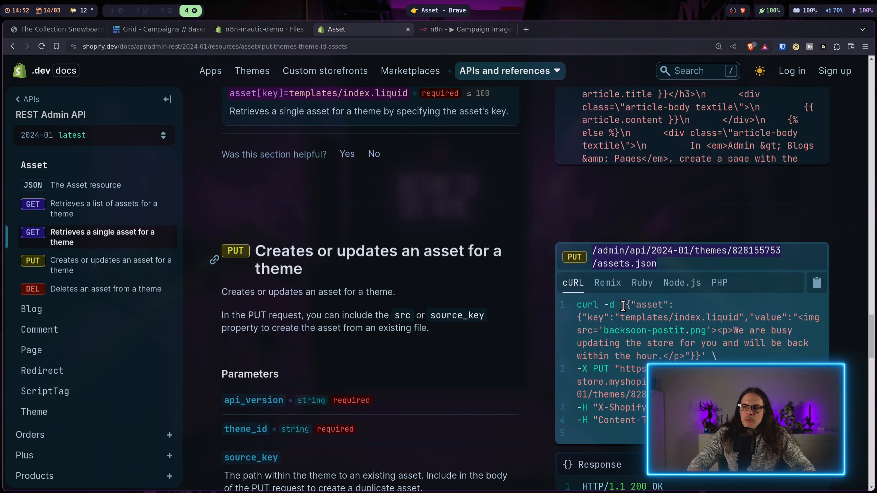
left_click_drag(625, 304, 698, 354)
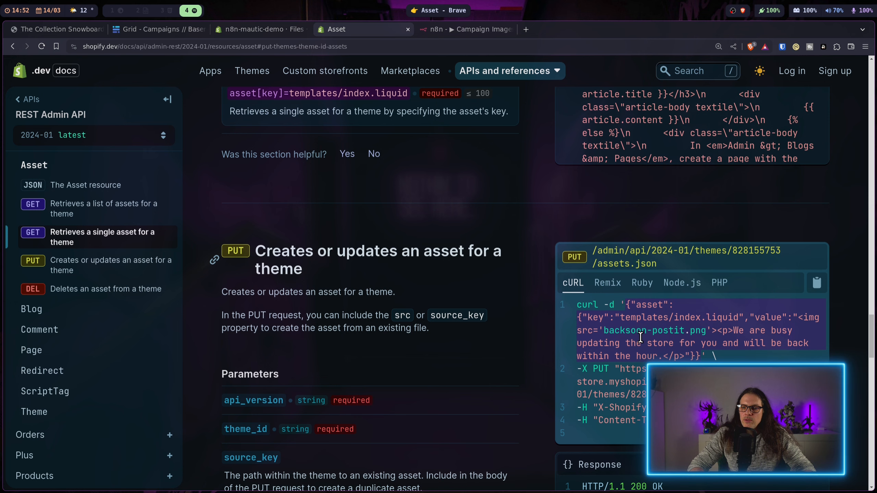
scroll(642, 340, "down", 2)
scroll(587, 272, "down", 3)
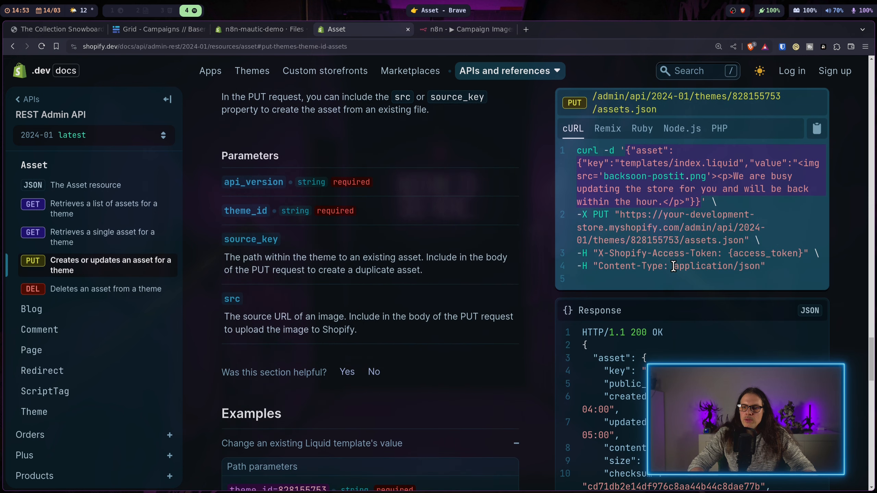
key("ctrl+Tab")
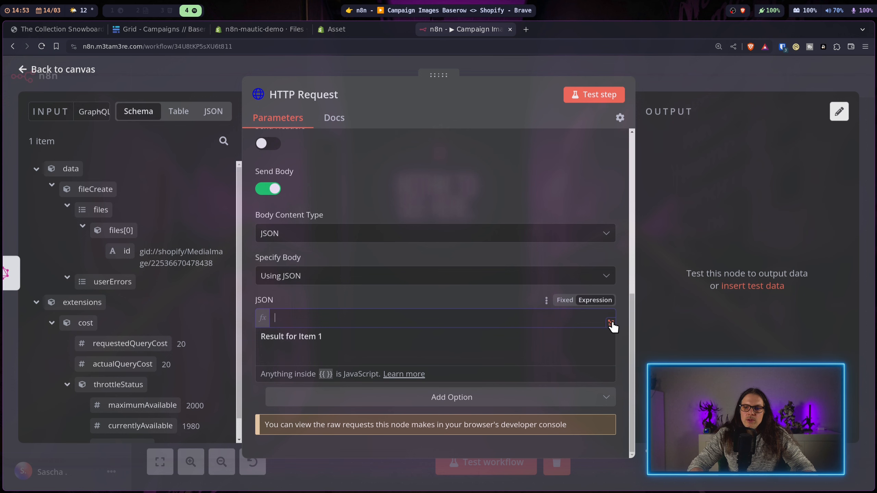
Step: Paste the example asset JSON (key templates/index.liquid) into the HTTP Request body
left_click(611, 323)
type("{\"asset\":   {     \"key\":\"templates/index.liquid\",     \"value\":\"<img src='backsoon-postit.png'><p>We are busy updating the store for you and will be back within the hour.</p>\"   } }")
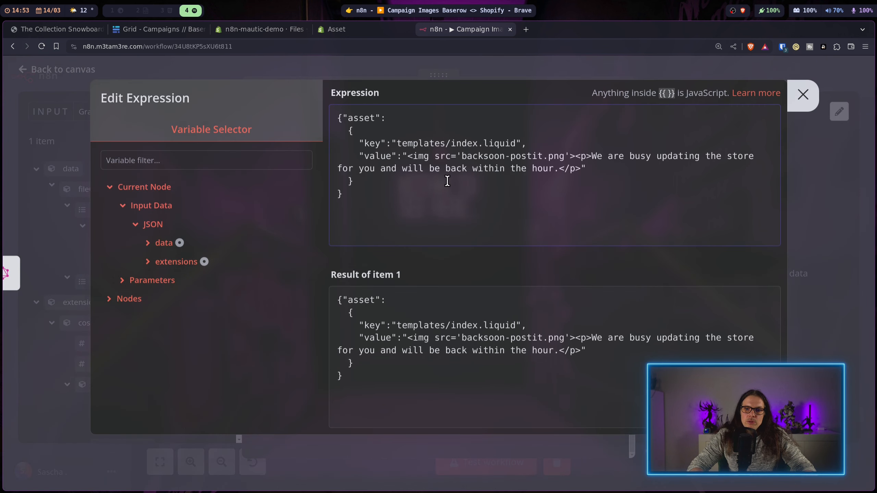
key("Escape")
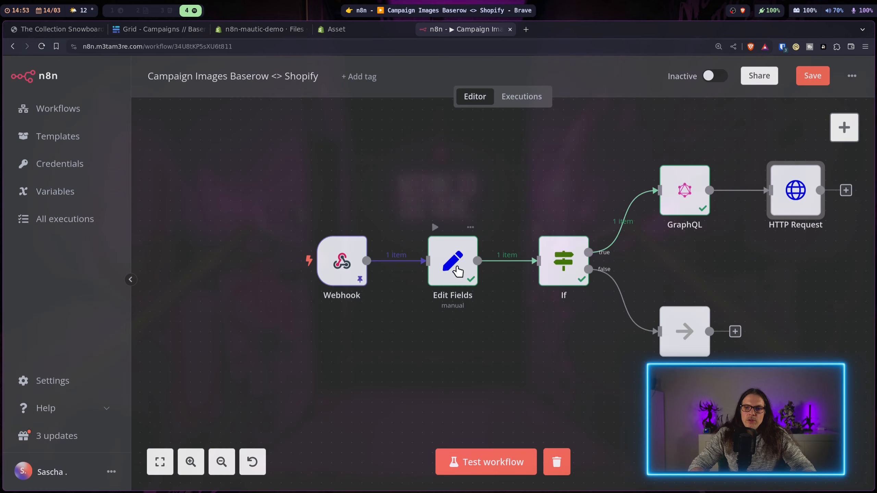
Step: Check the Edit Fields node's Filename value, campaign.liquid
left_click(458, 271)
double_click(446, 256)
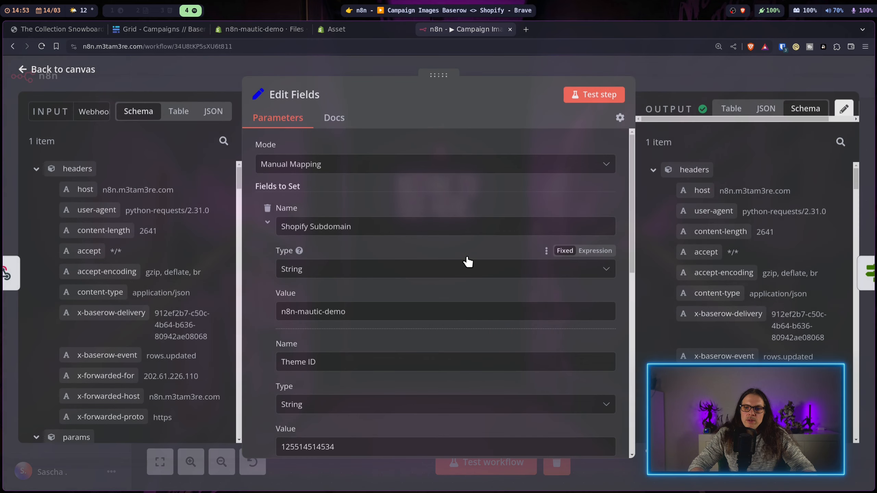
scroll(542, 351, "down", 5)
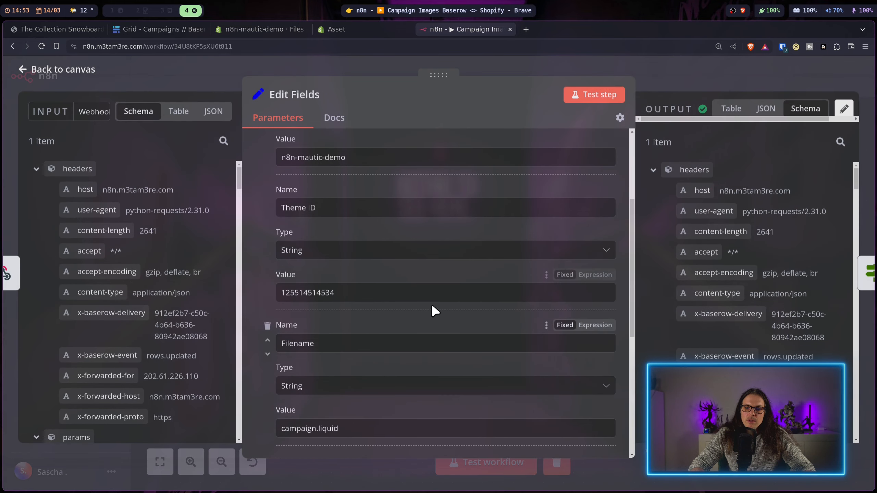
scroll(338, 211, "up", 2)
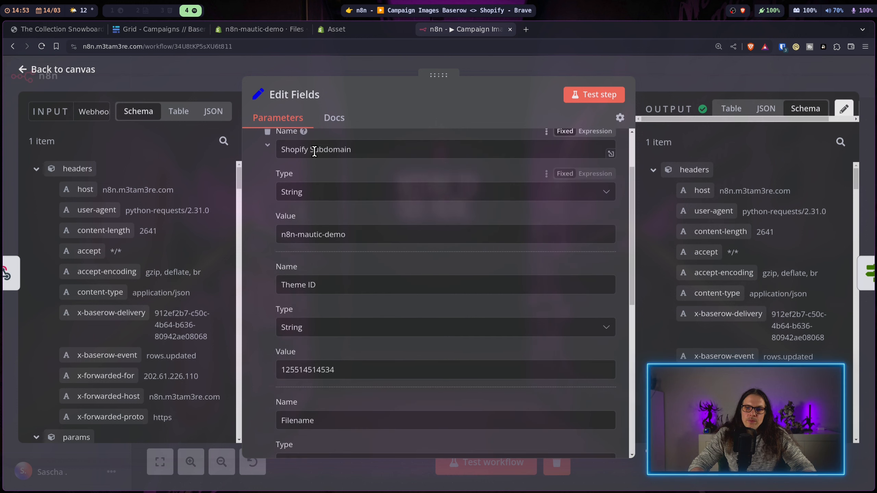
scroll(338, 270, "down", 5)
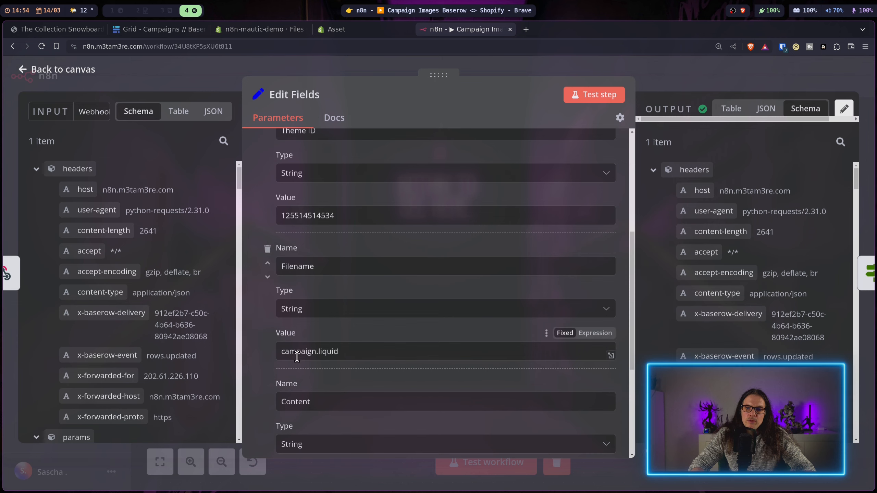
scroll(272, 360, "down", 2)
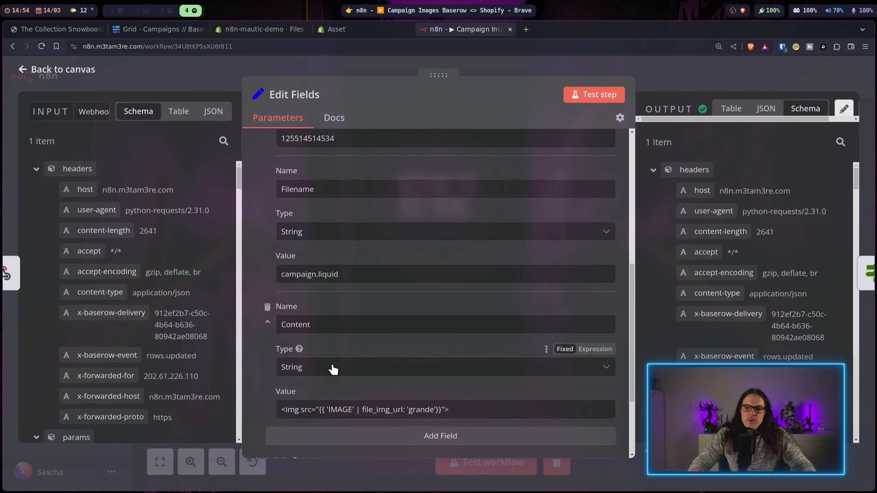
scroll(254, 284, "up", 2)
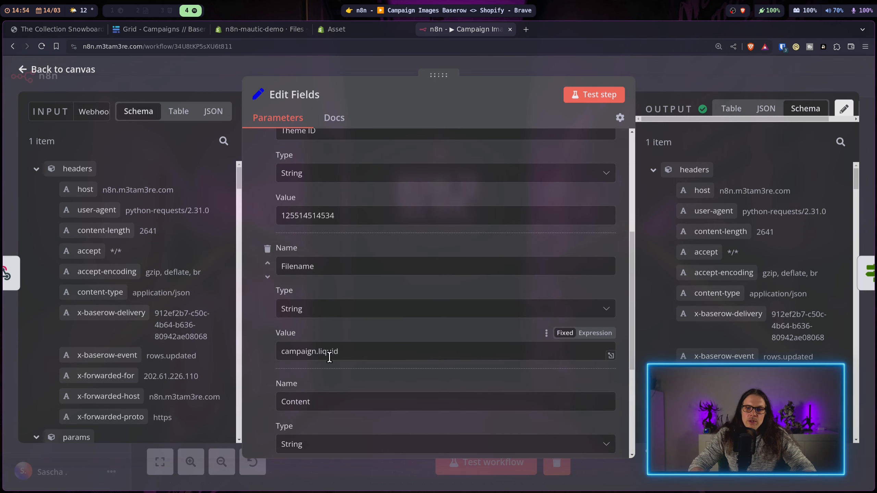
left_click(354, 352)
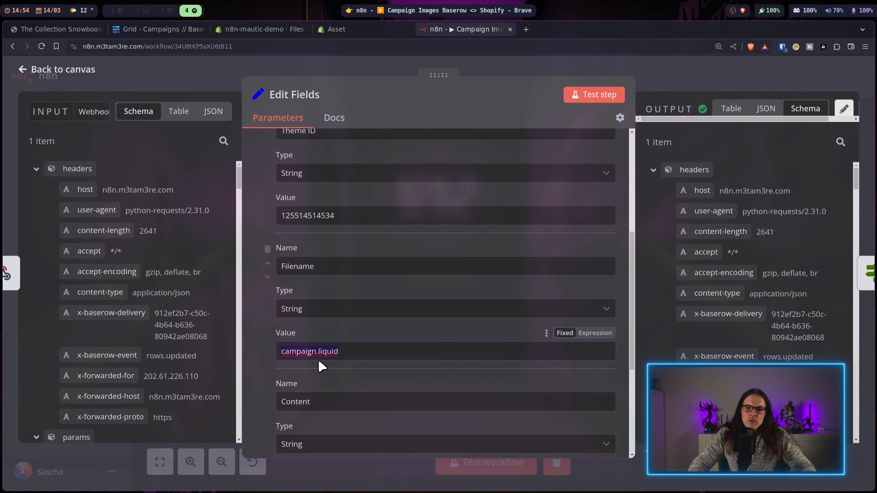
left_click(685, 76)
Step: Change the asset key to templates/ plus the Edit Fields Filename, giving templates/campaign.liquid
key("Return")
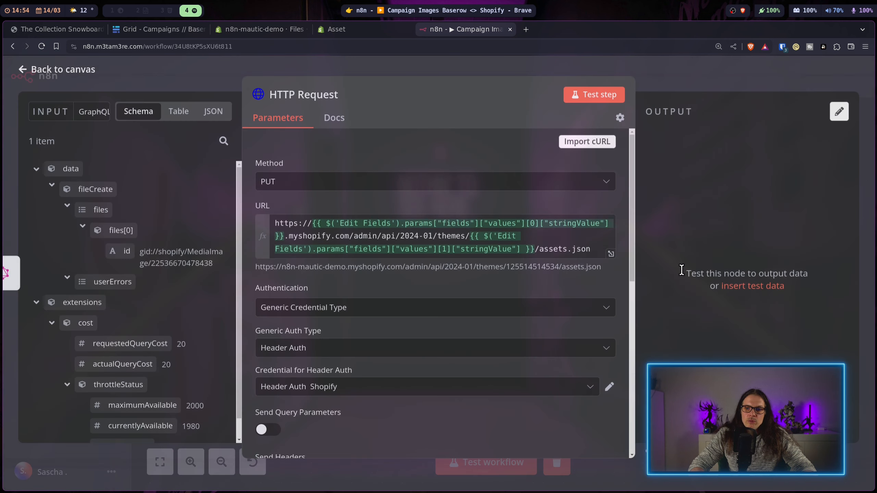
scroll(587, 390, "down", 5)
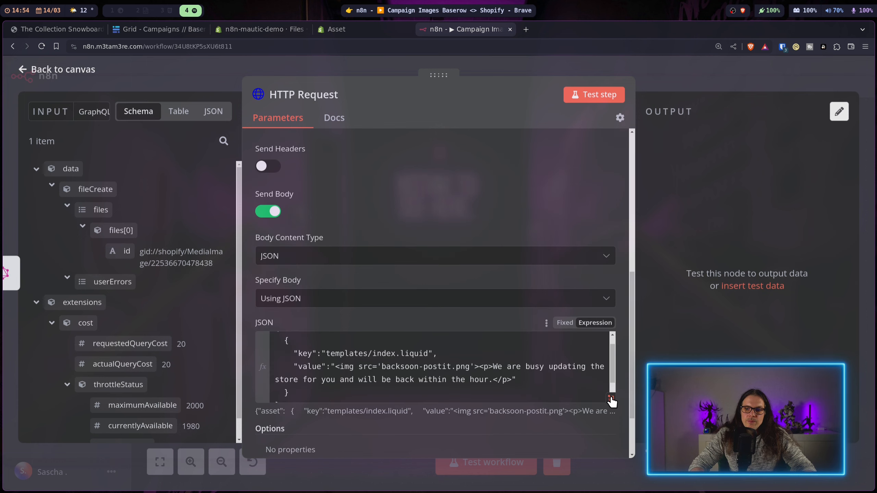
left_click(611, 398)
left_click_drag(515, 143, 451, 144)
key("BackSpace")
left_click(129, 299)
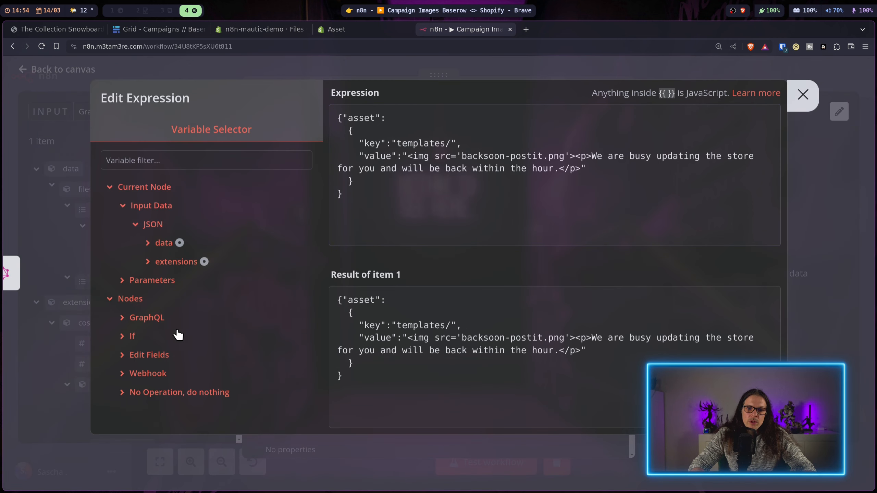
left_click(155, 358)
left_click(161, 392)
scroll(210, 333, "down", 3)
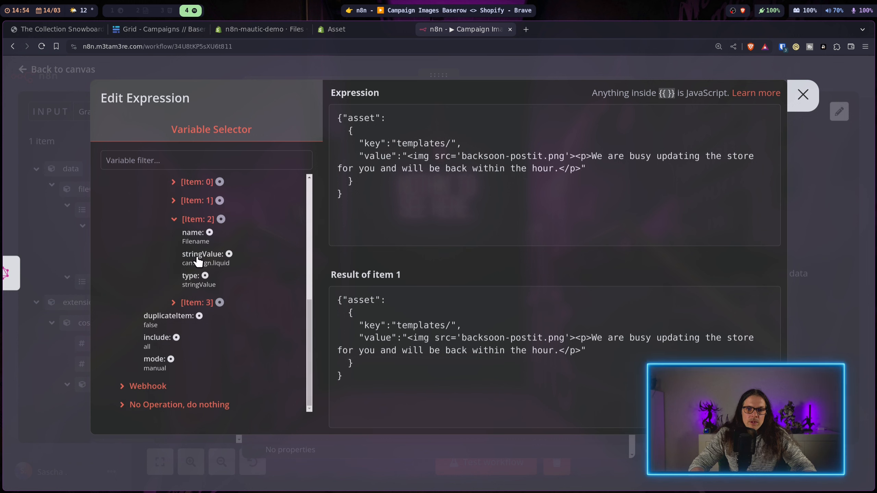
left_click(197, 255)
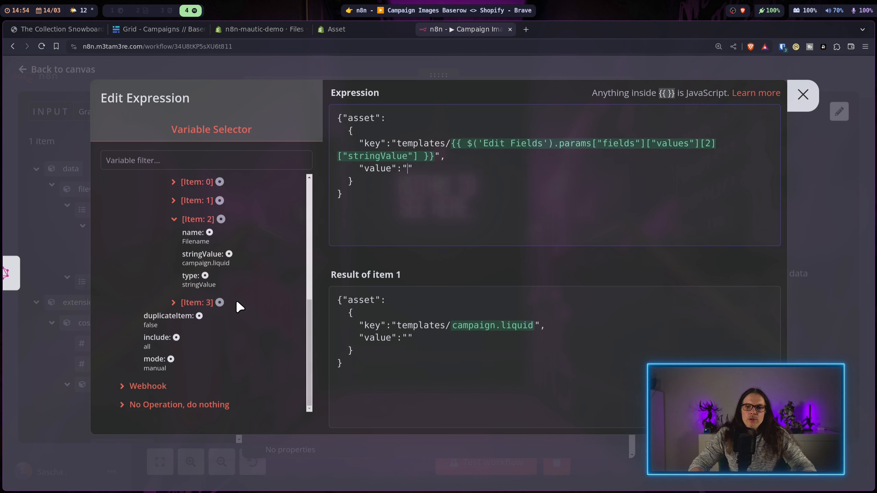
Step: Fill the asset value with the Edit Fields Content and select its IMAGE placeholder
left_click(194, 302)
scroll(236, 333, "down", 2)
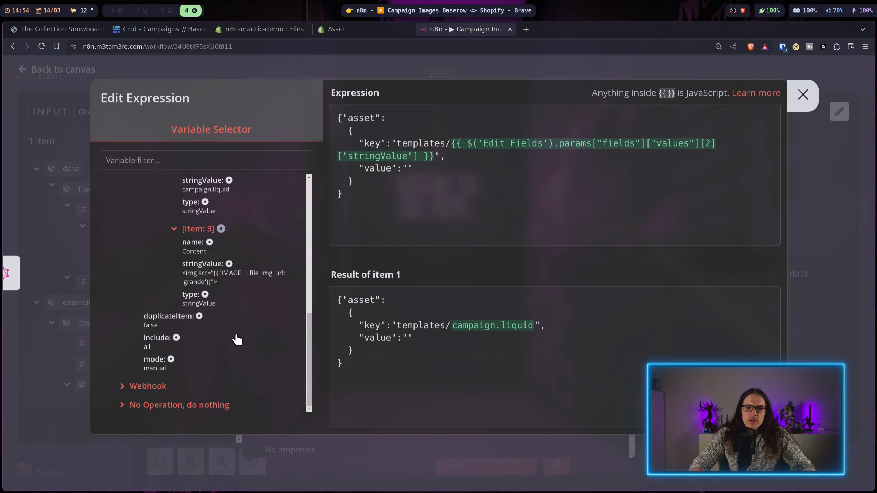
left_click(196, 265)
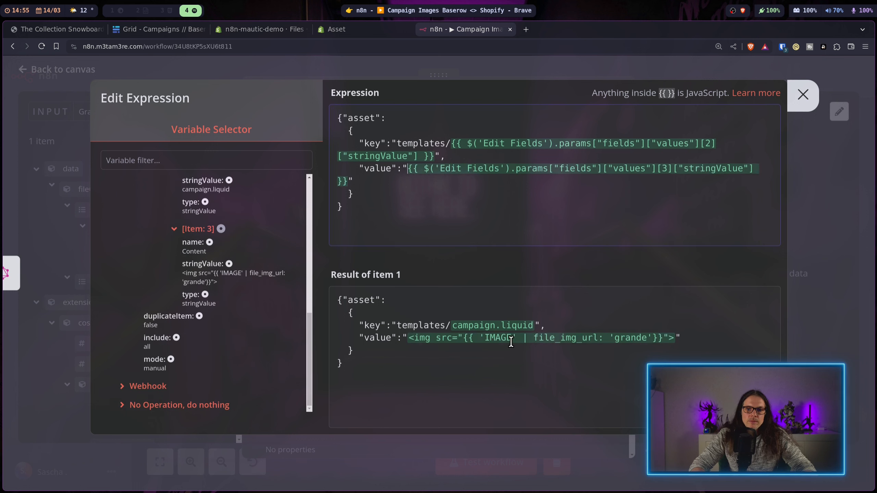
left_click_drag(523, 337, 482, 341)
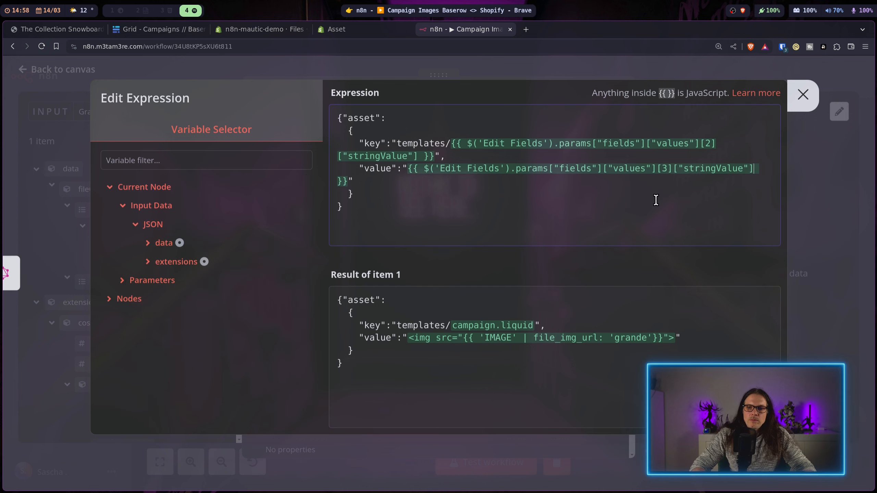
Step: Append .replace("IMAGE", …) using the If node's Campaign Image visible_name (limited-edition.jpg) to the value
type(".")
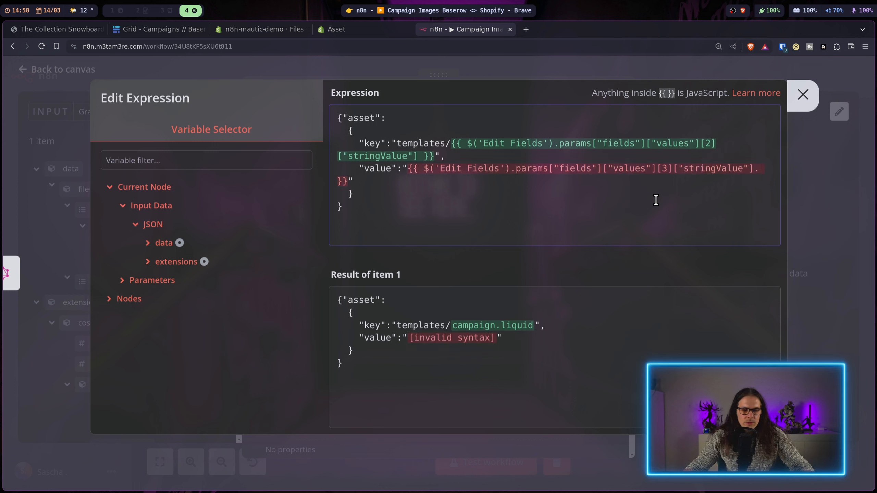
type("replace()")
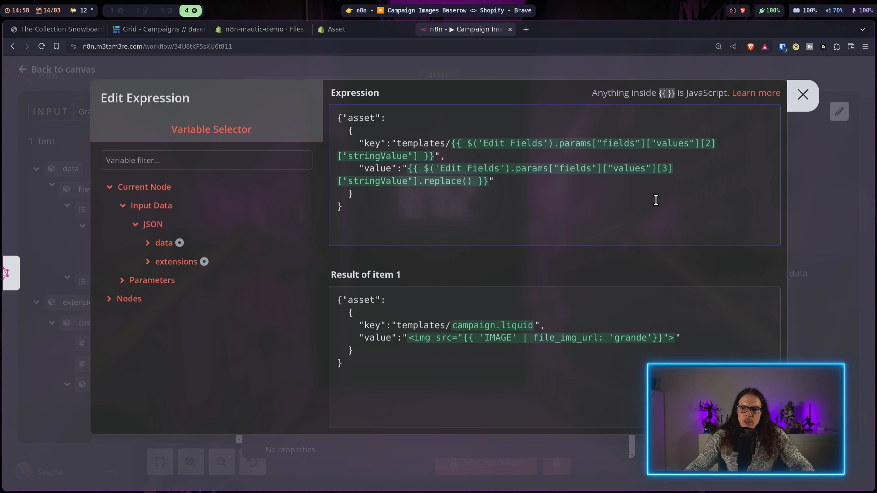
type("\"")
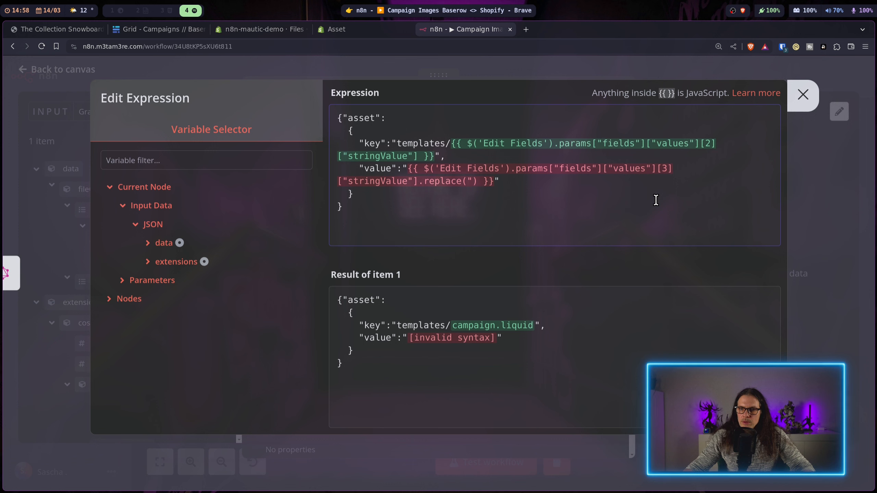
type("IMAGE\",")
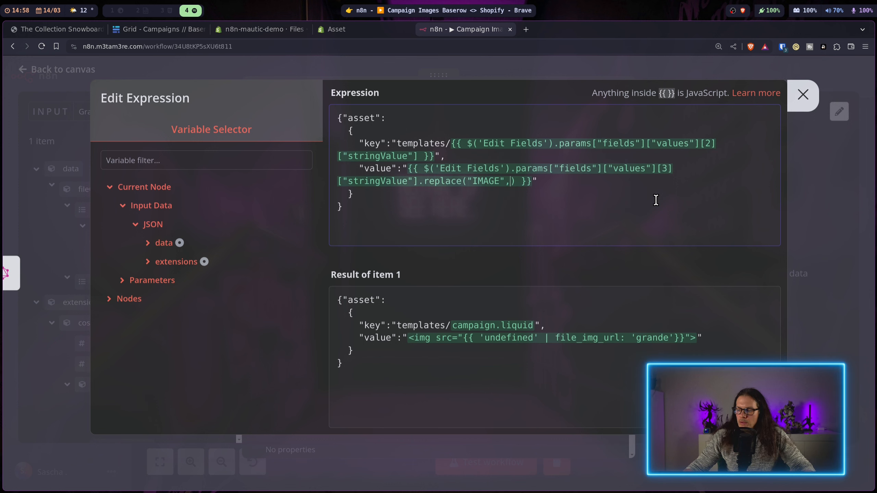
left_click(128, 297)
left_click(133, 336)
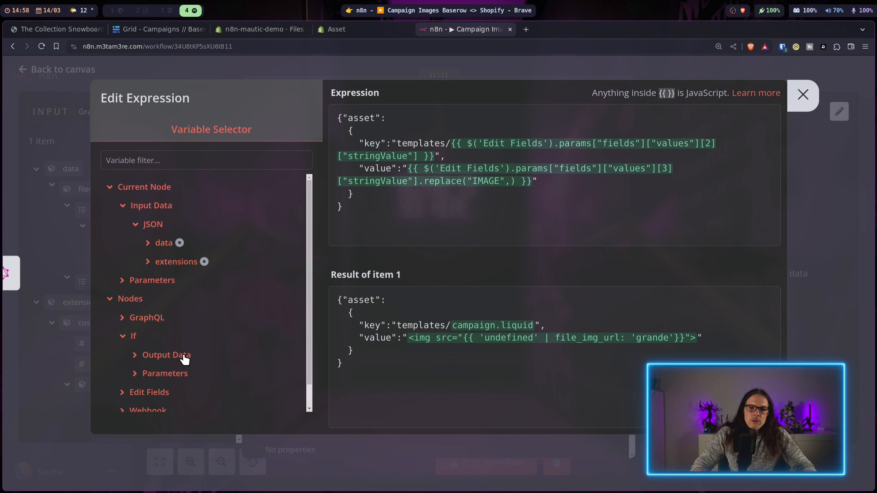
left_click(184, 353)
scroll(253, 215, "down", 5)
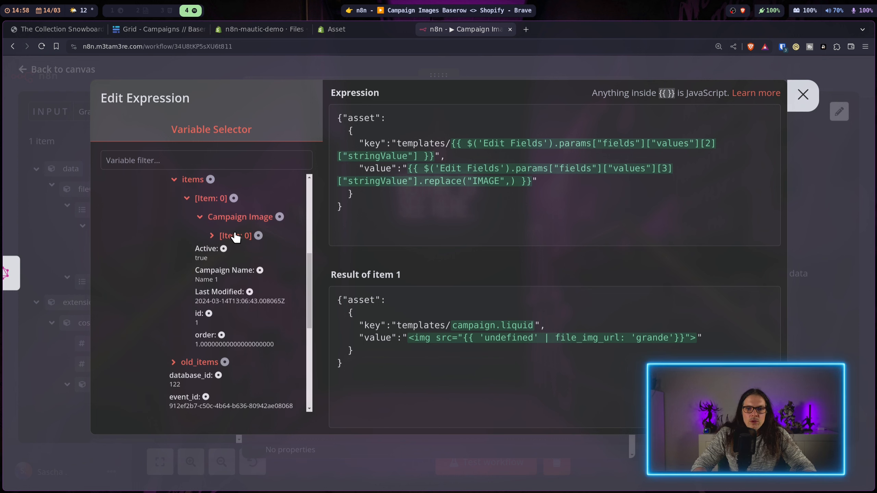
left_click(235, 234)
scroll(264, 241, "down", 3)
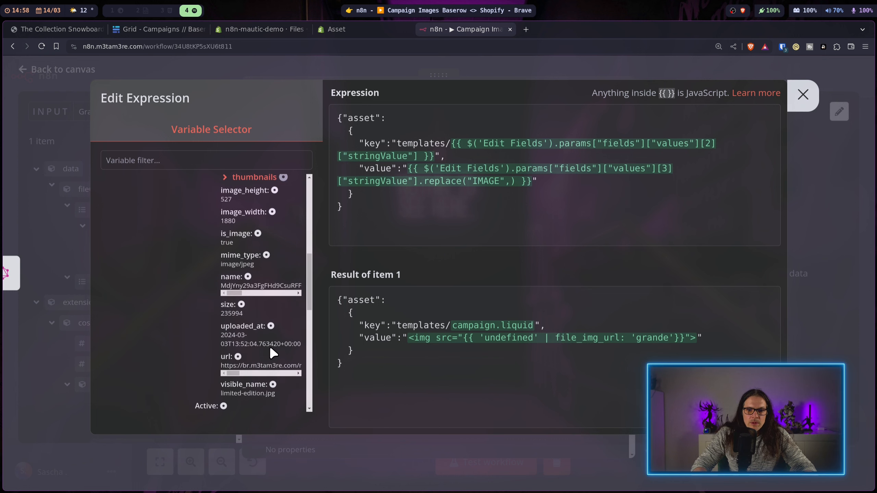
scroll(272, 296, "down", 2)
left_click(247, 305)
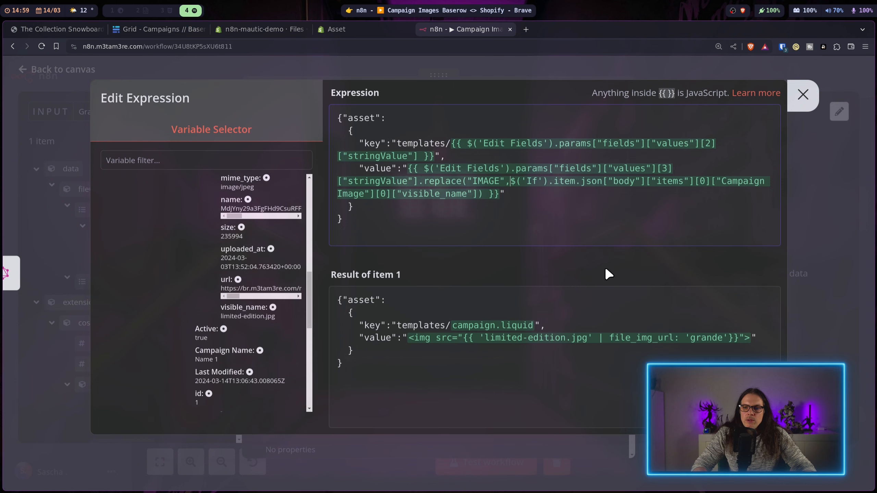
key("Escape")
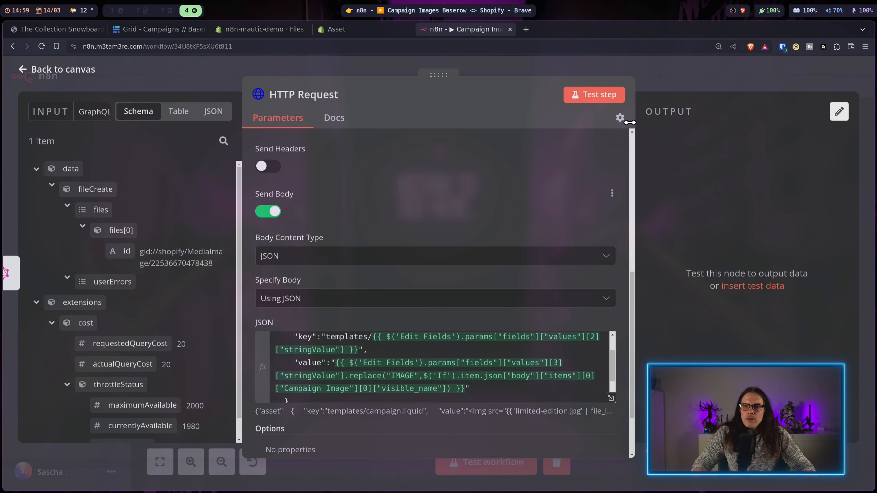
Step: Test the HTTP Request step and review the 'JSON parameter need to be an valid JSON' error
left_click(606, 95)
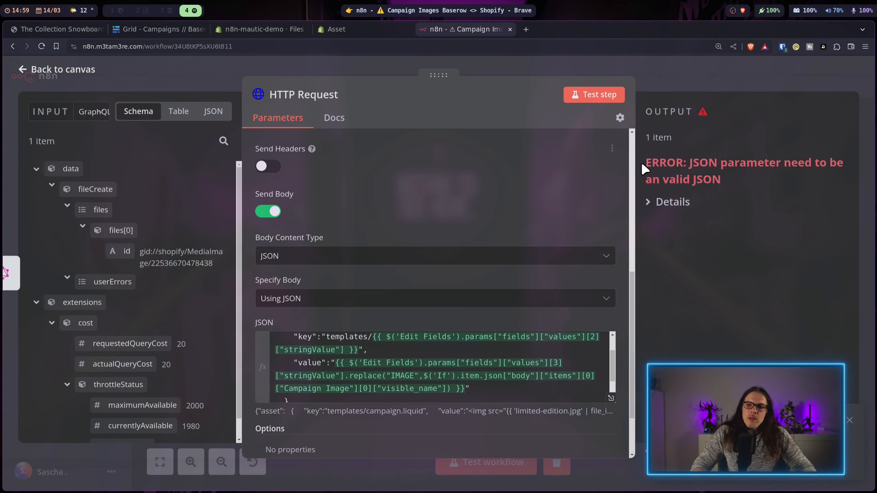
left_click(656, 201)
left_click(656, 201)
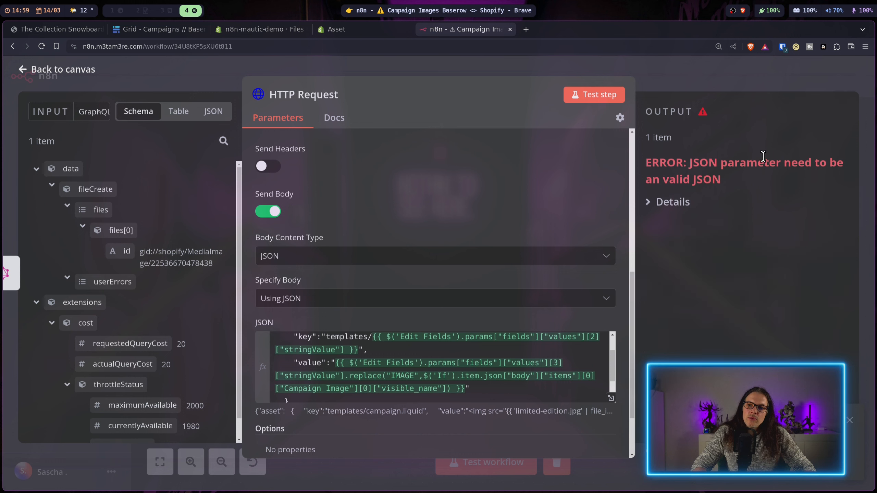
scroll(518, 316, "down", 2)
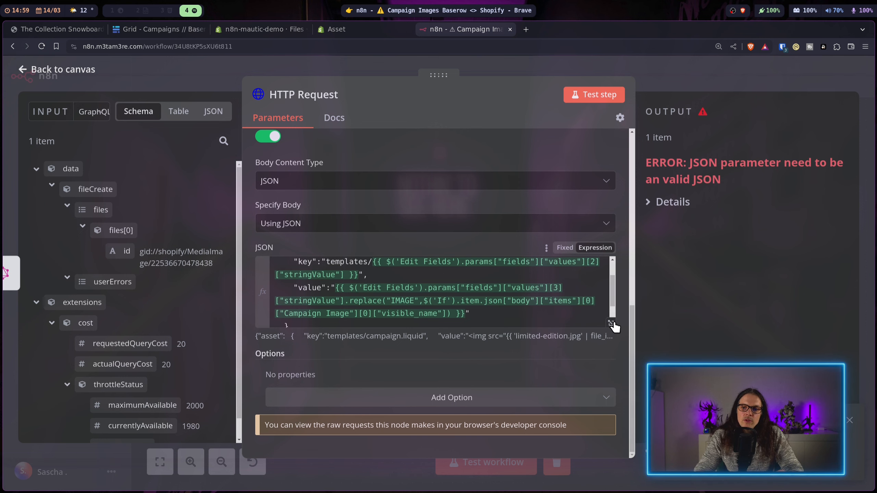
Step: Add replace calls escaping backslashes, double quotes and newlines to the body's value expression
left_click(613, 322)
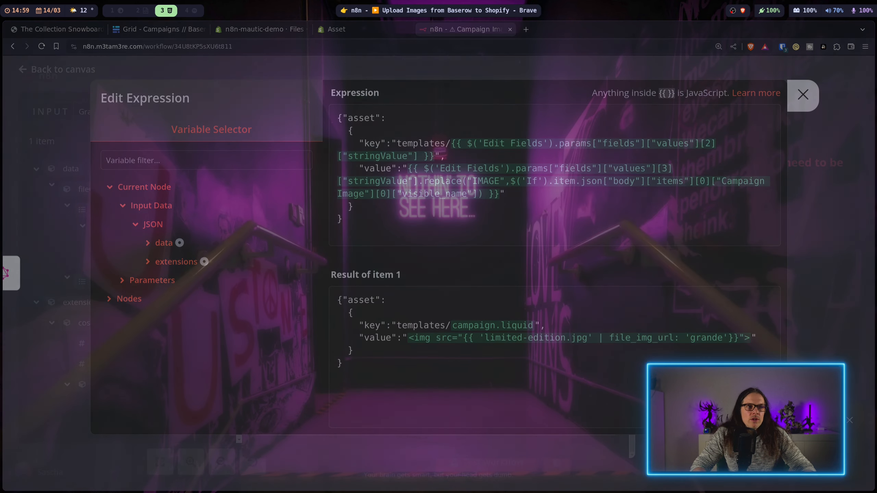
left_click(418, 182)
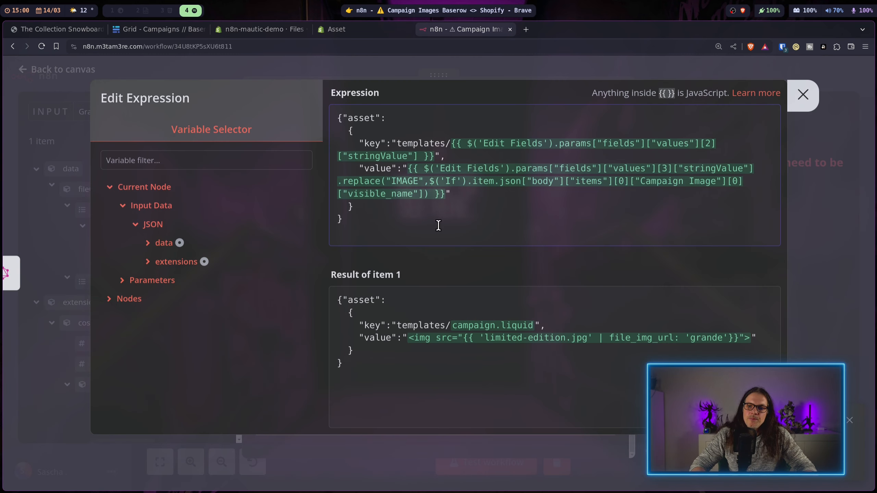
key("Return")
key("Return")
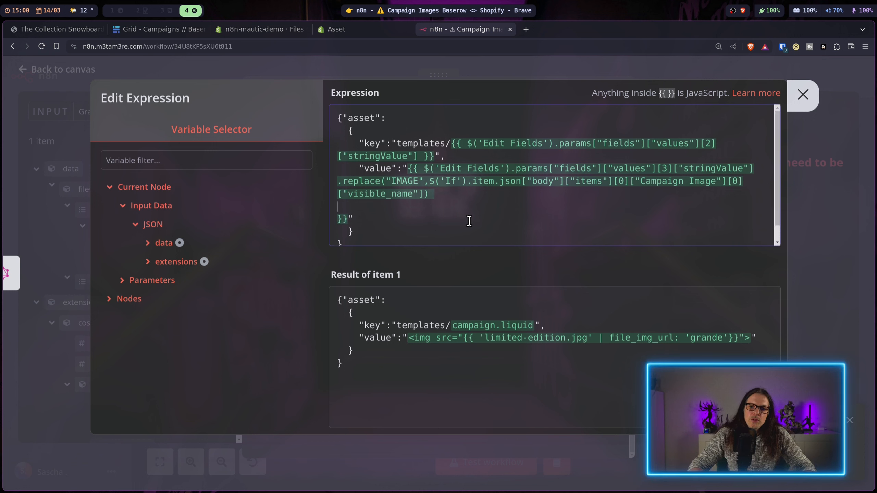
type(".replace(/\\\\/g, \"\\\\\\\\\")")
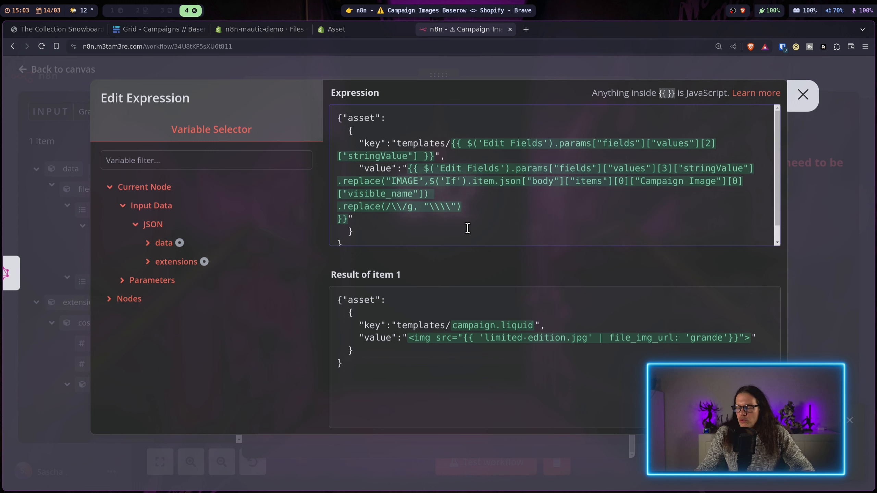
key("Return")
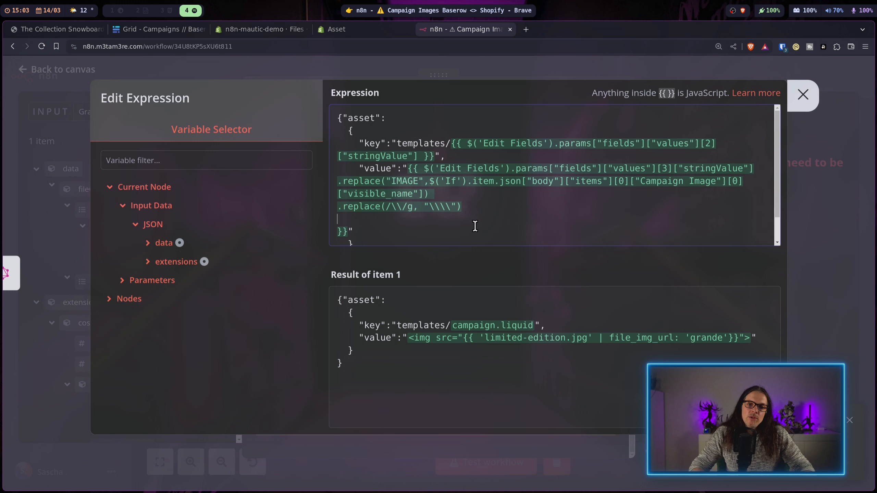
type(".replace(/\"/g, '\\\\\"')")
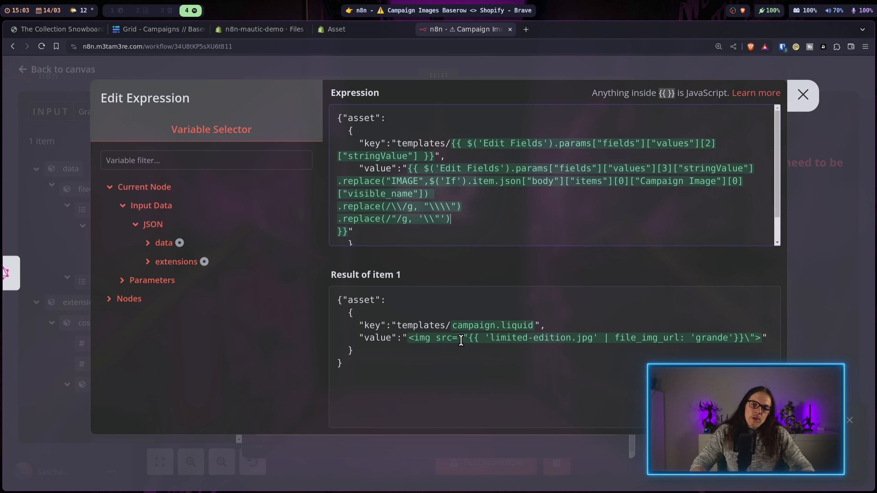
key("Return")
type(".replace(/\\n/g, \"\\\\n\")")
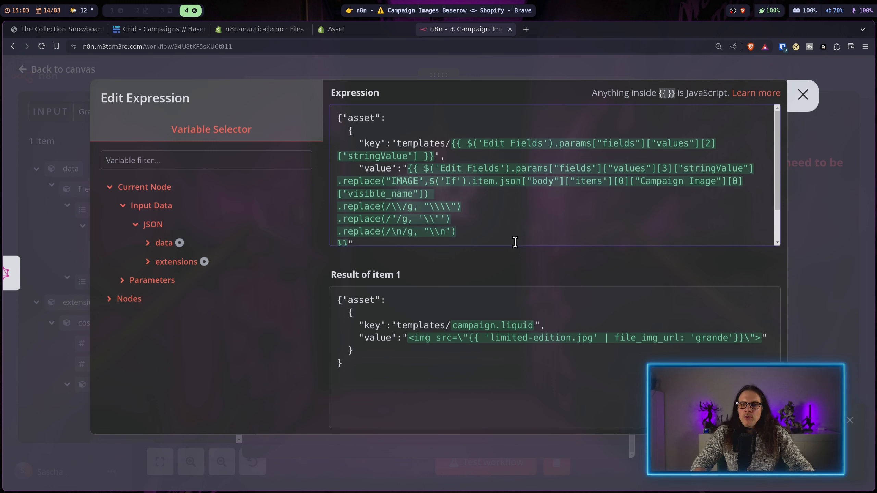
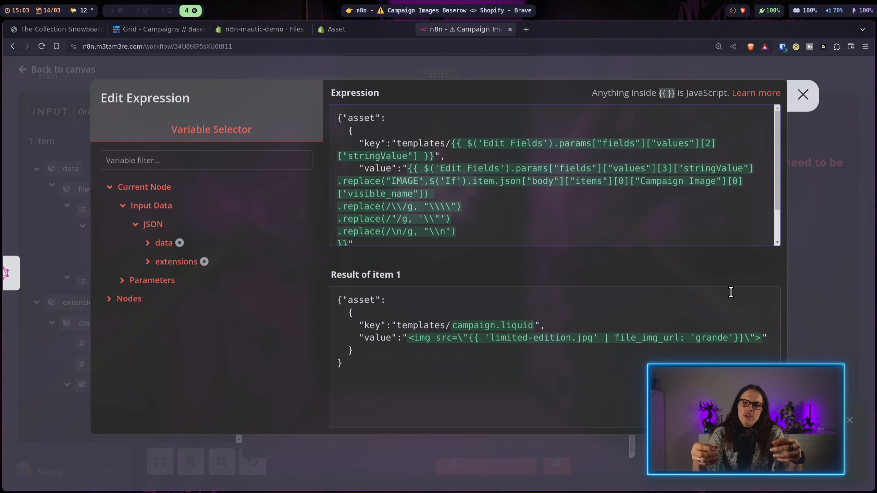
Step: Rerun the HTTP Request test, which now succeeds and creates templates/campaign.liquid in the theme
left_click(803, 94)
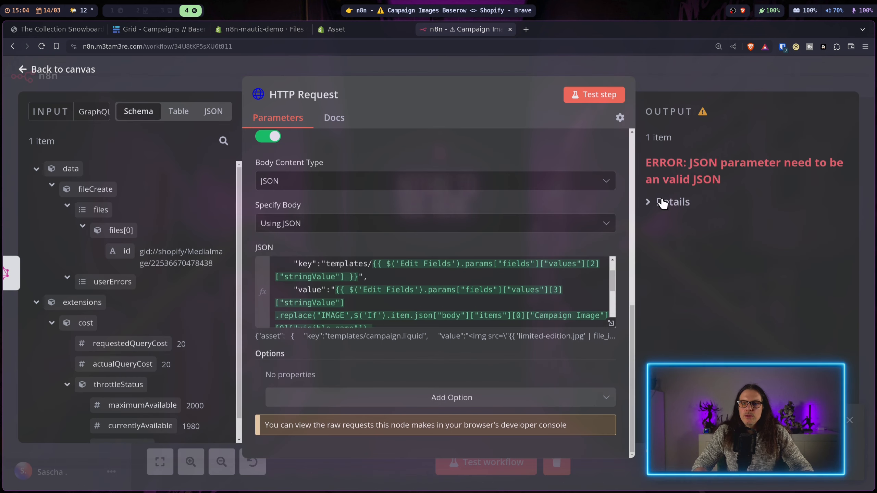
left_click(605, 96)
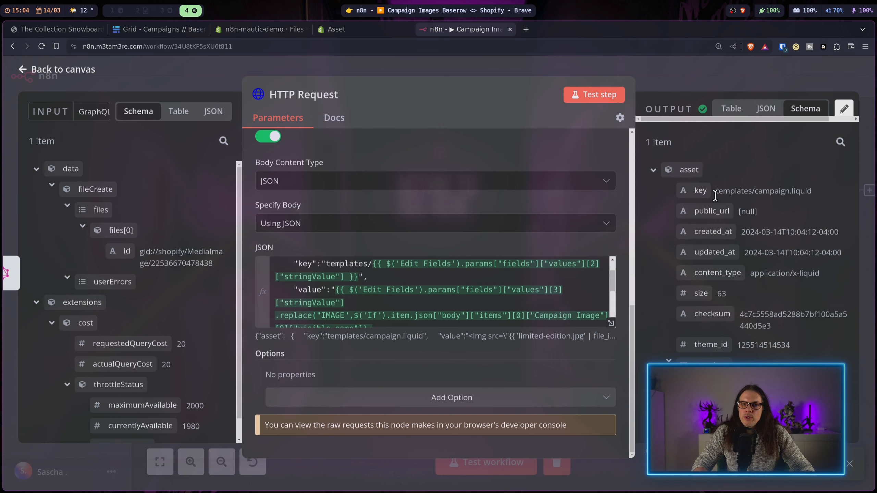
Step: Open the code editor of the Test data theme in Shopify admin
left_click(286, 31)
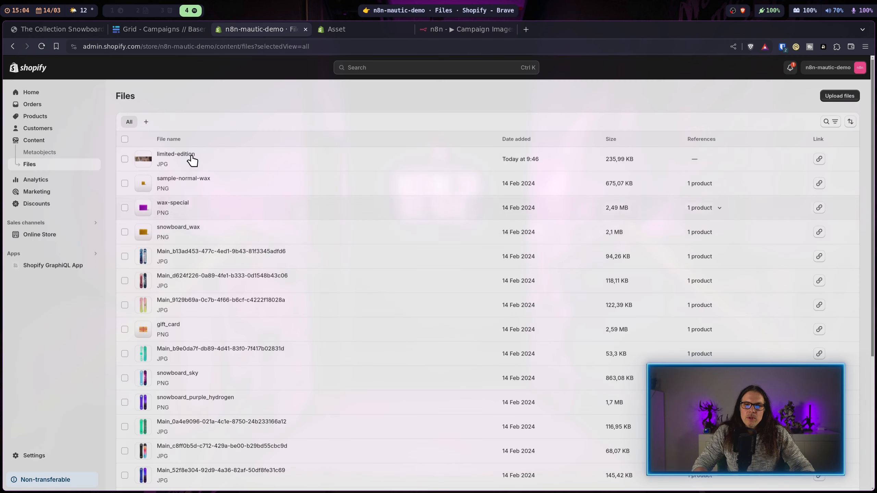
left_click(44, 235)
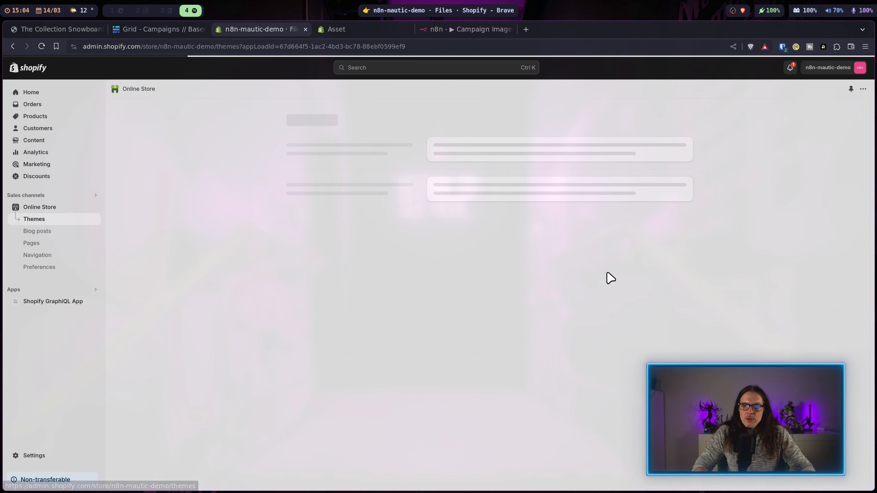
left_click(631, 304)
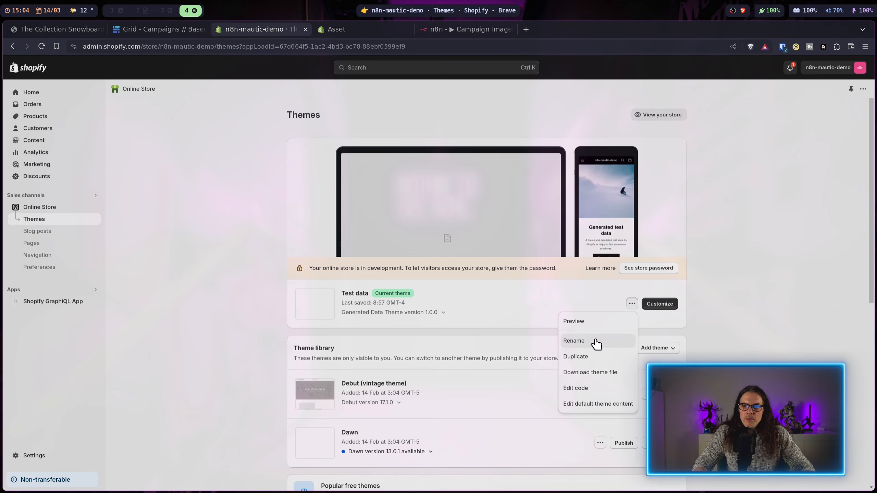
left_click(583, 387)
key("super+3")
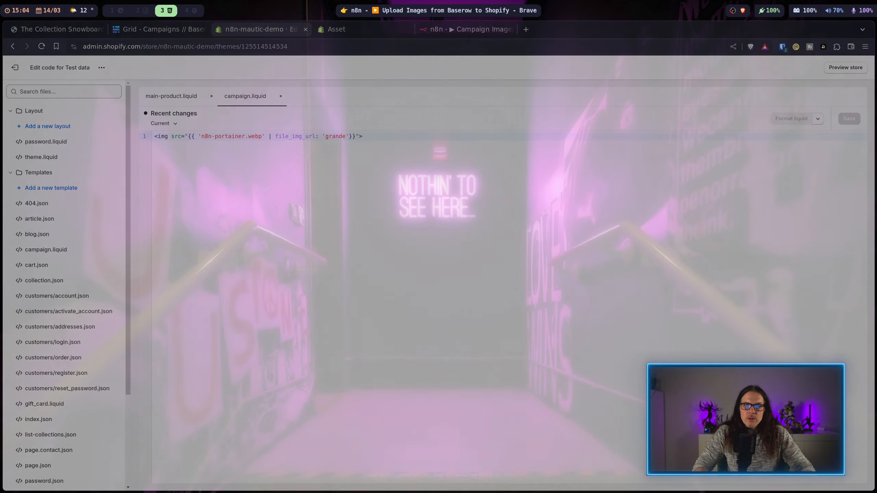
key("super+4")
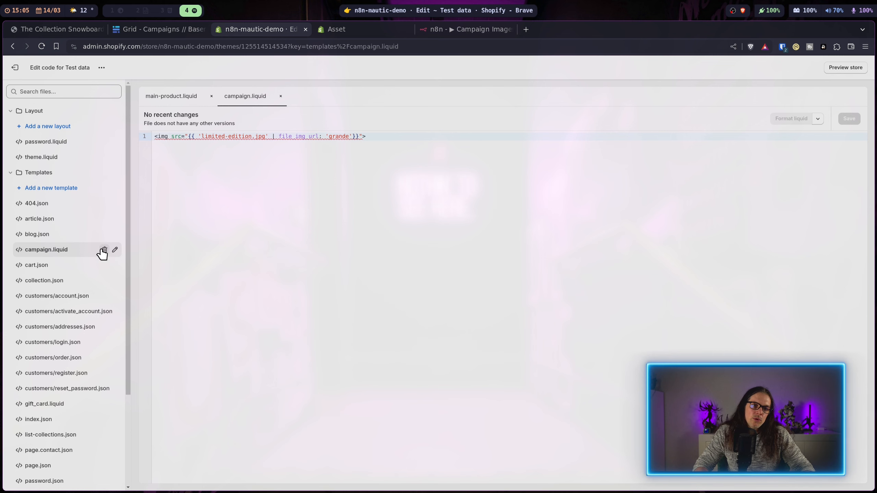
Step: Delete the templates/campaign.liquid file and return to the n8n workflow canvas
left_click(104, 249)
left_click(538, 305)
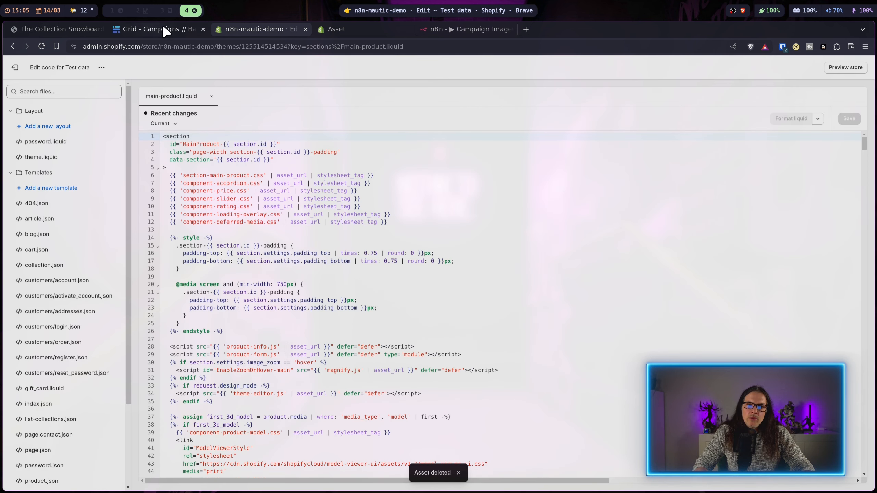
left_click(483, 30)
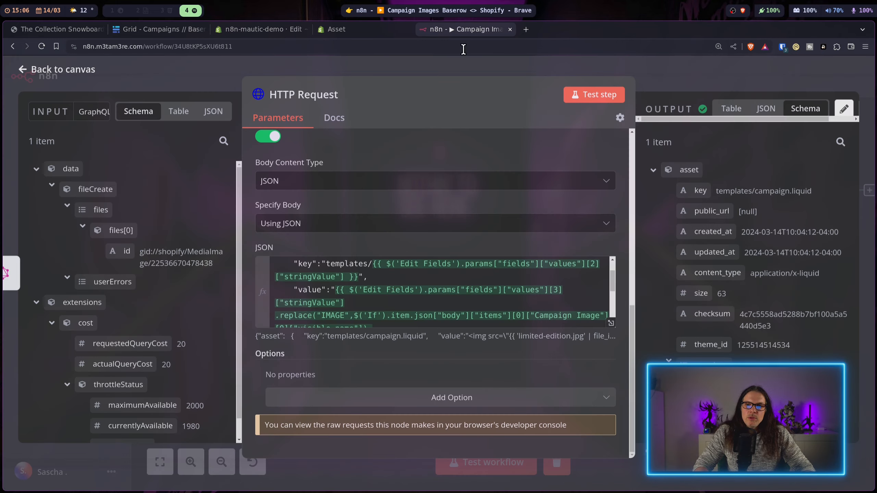
left_click(696, 65)
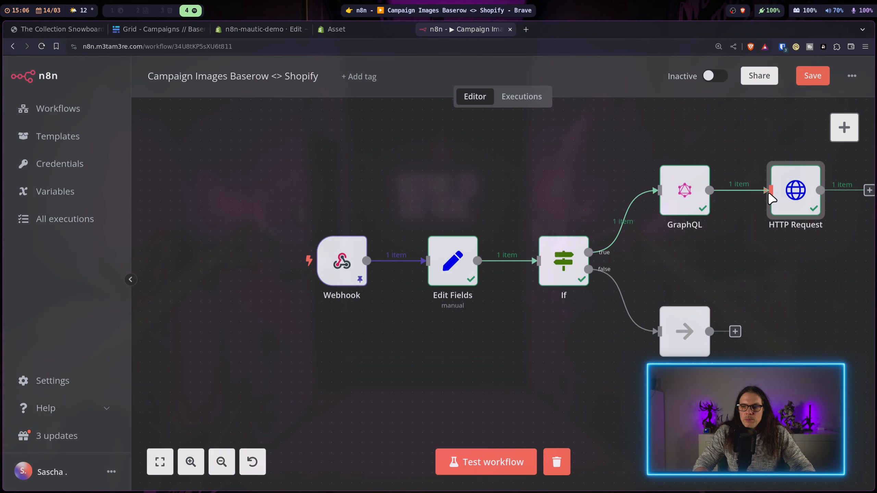
Step: Change the HTTP Request asset key from templates/ to snippets/ and rerun the step
double_click(795, 191)
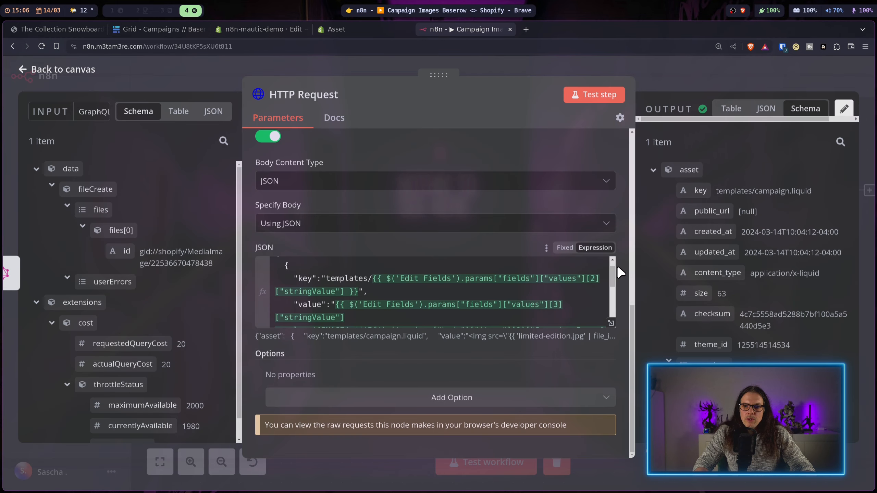
left_click(611, 323)
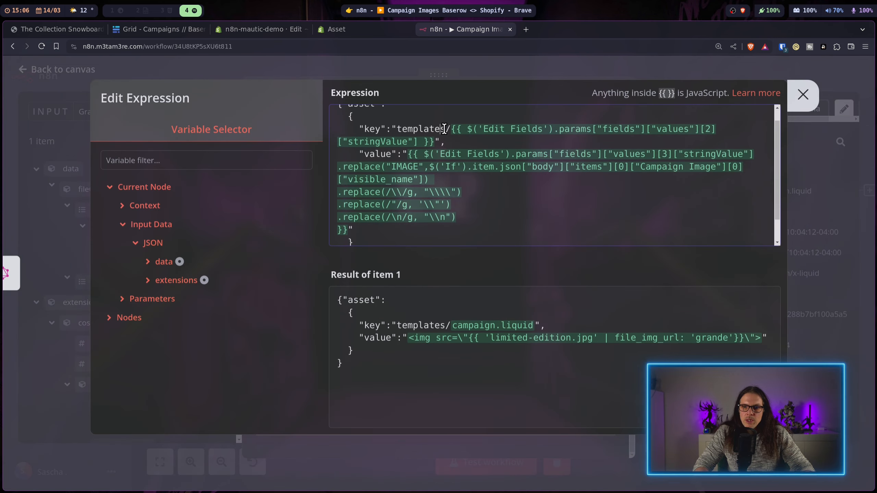
left_click_drag(444, 128, 403, 127)
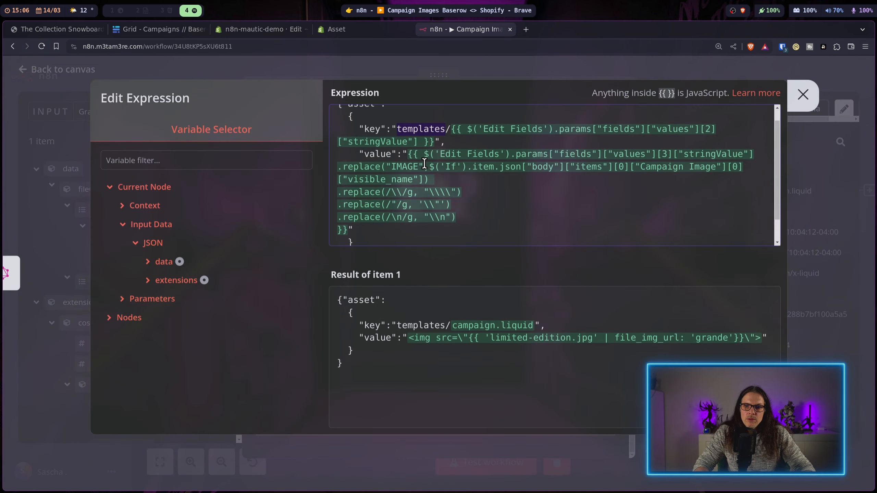
type("snippets")
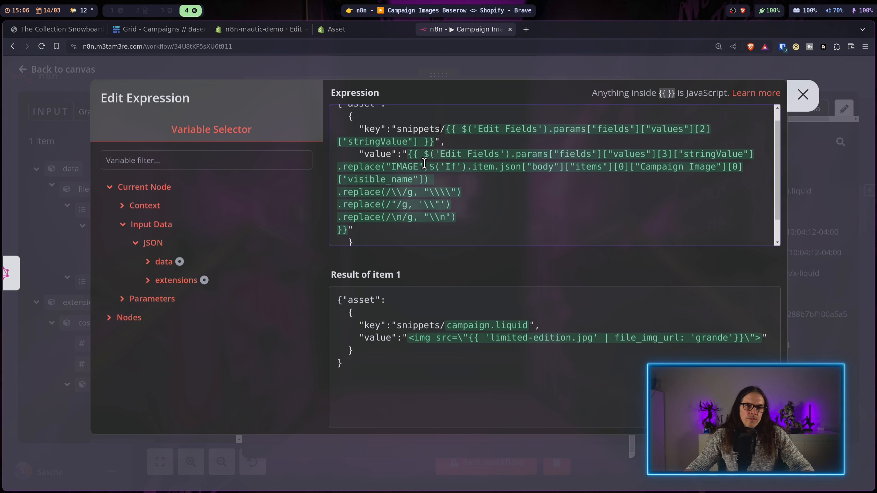
left_click(798, 100)
left_click(592, 100)
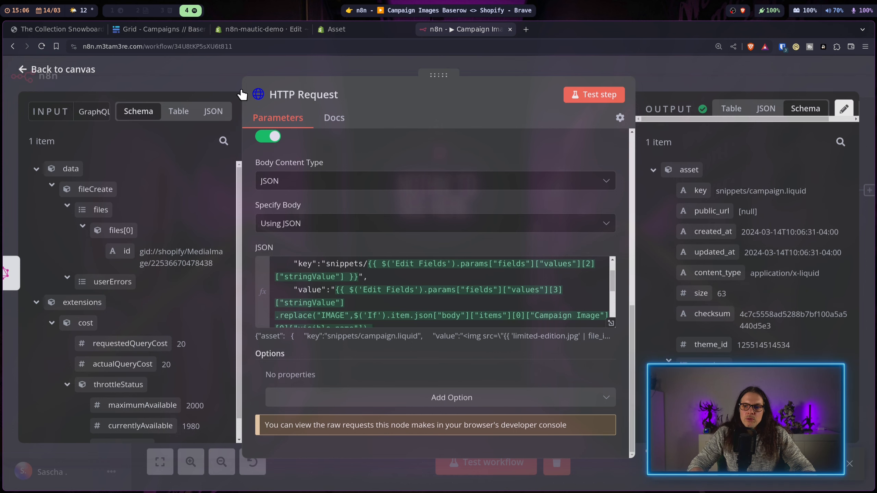
left_click(242, 29)
key("F5")
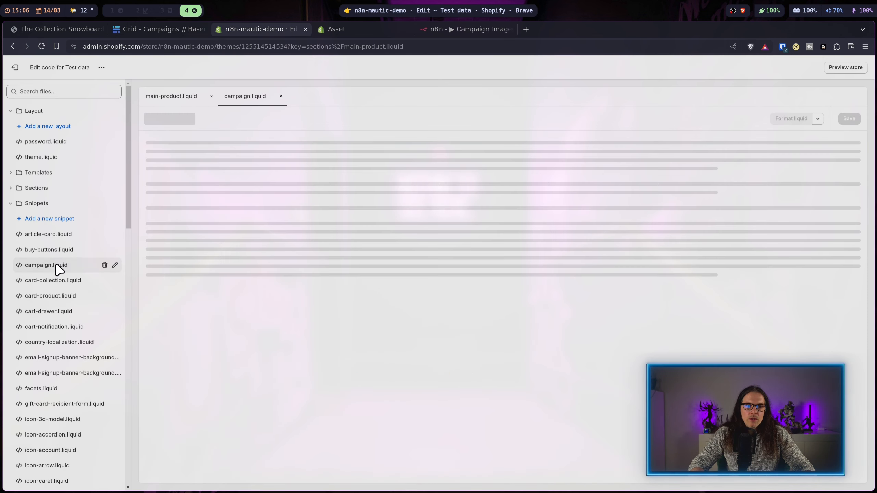
Step: Verify Snippets/campaign.liquid holds the limited-edition.jpg image tag, then return to n8n
left_click(52, 265)
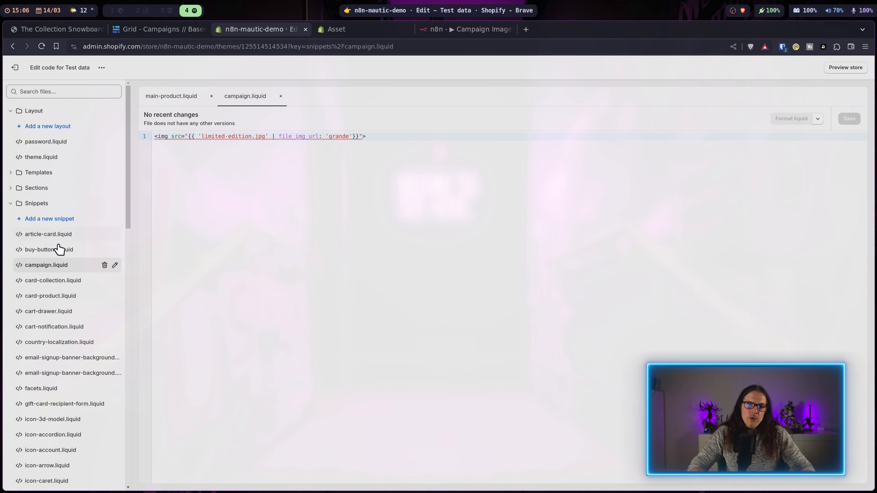
left_click(465, 29)
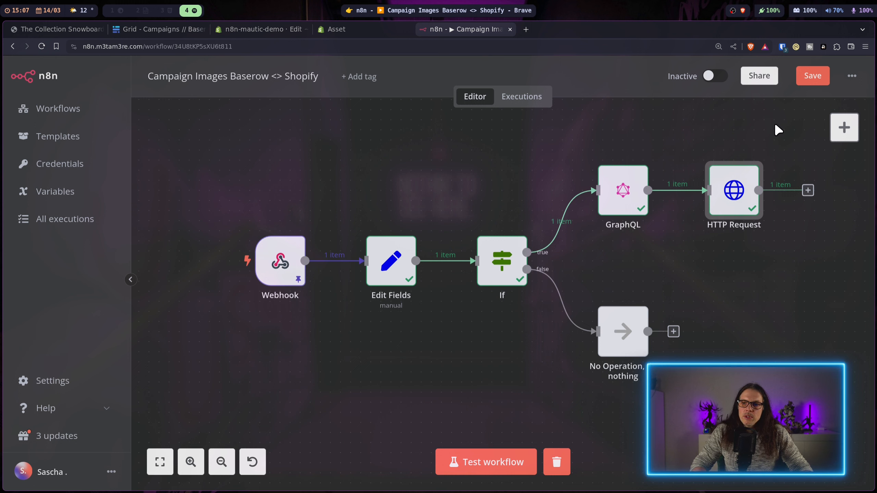
Step: Save the Campaign Images workflow and check the Webhook node's production URL
left_click(812, 77)
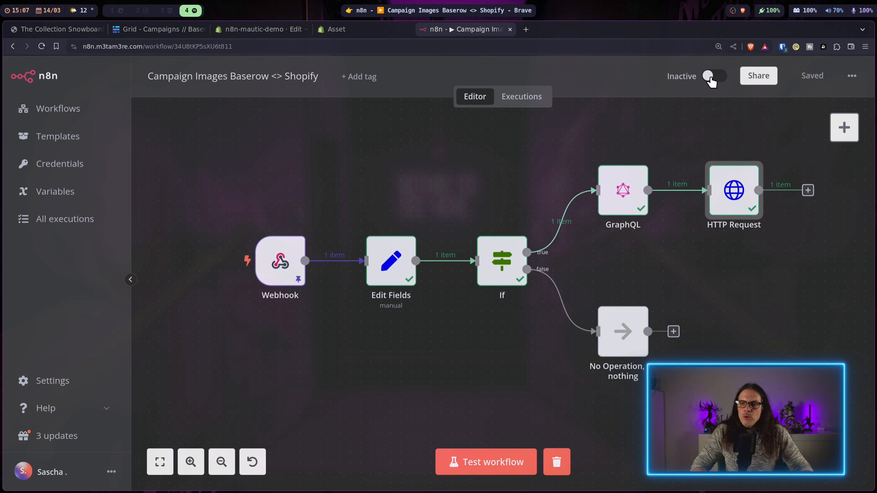
double_click(280, 261)
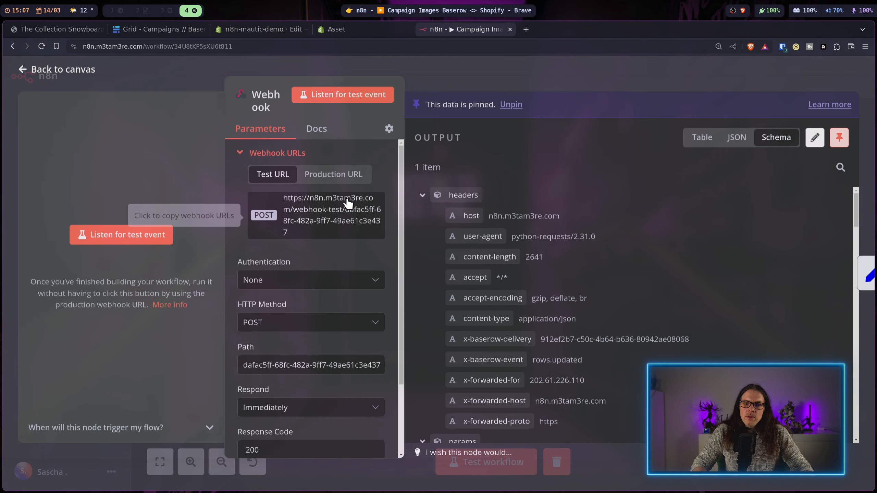
left_click(334, 174)
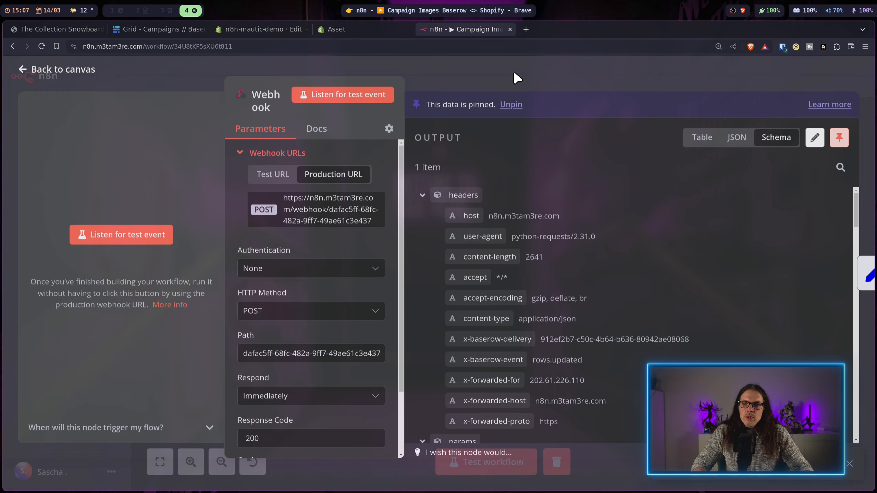
key("Escape")
left_click(158, 29)
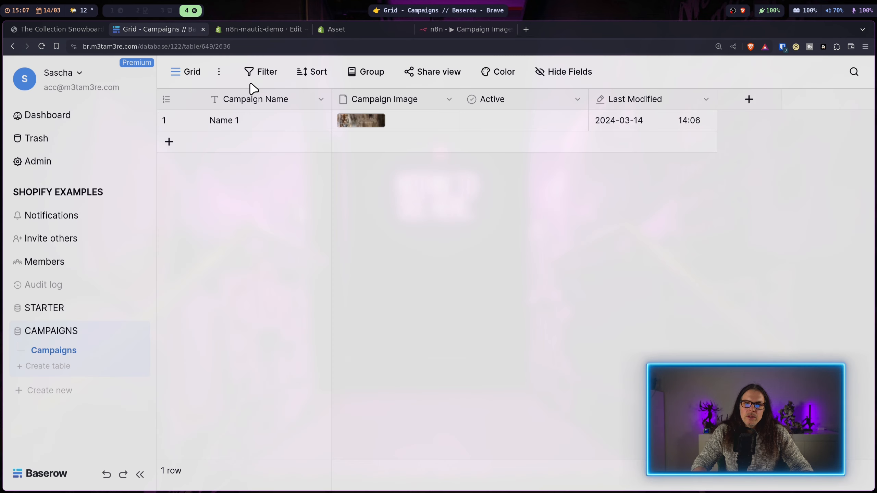
Step: Re-save the Campaigns table's n8n webhook in Baserow
left_click(220, 71)
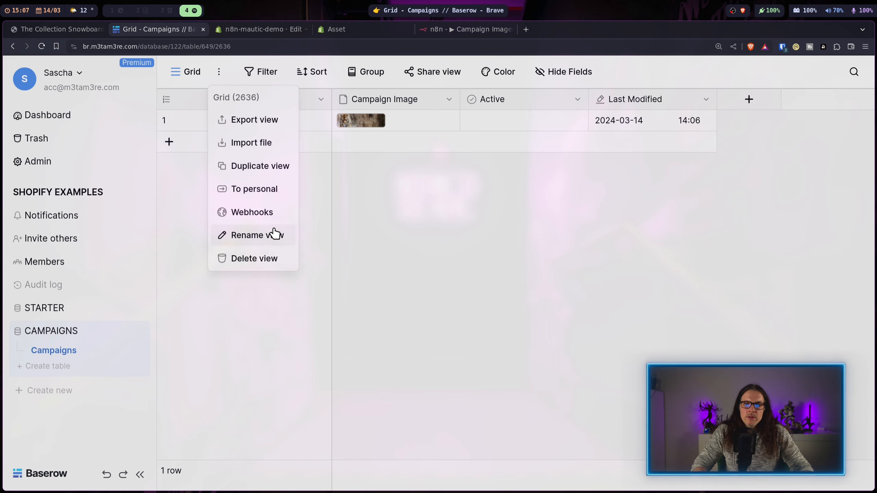
left_click(272, 212)
left_click(409, 218)
scroll(603, 304, "down", 3)
scroll(622, 298, "down", 5)
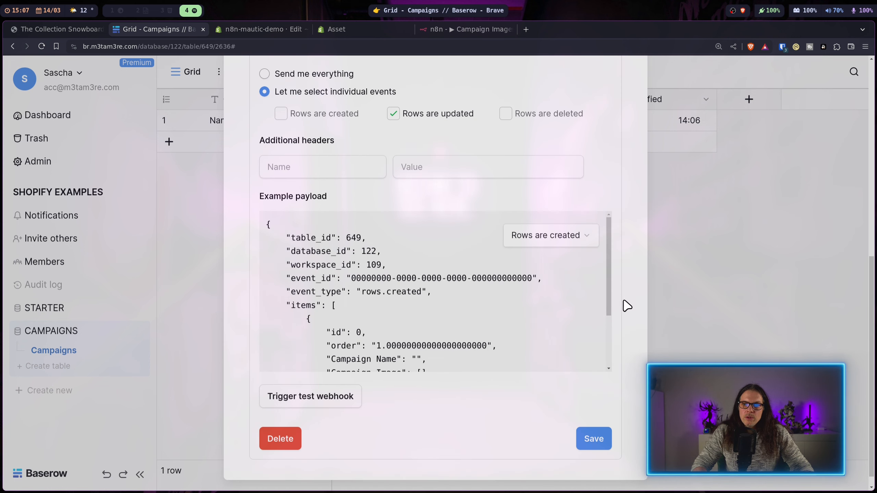
left_click(600, 422)
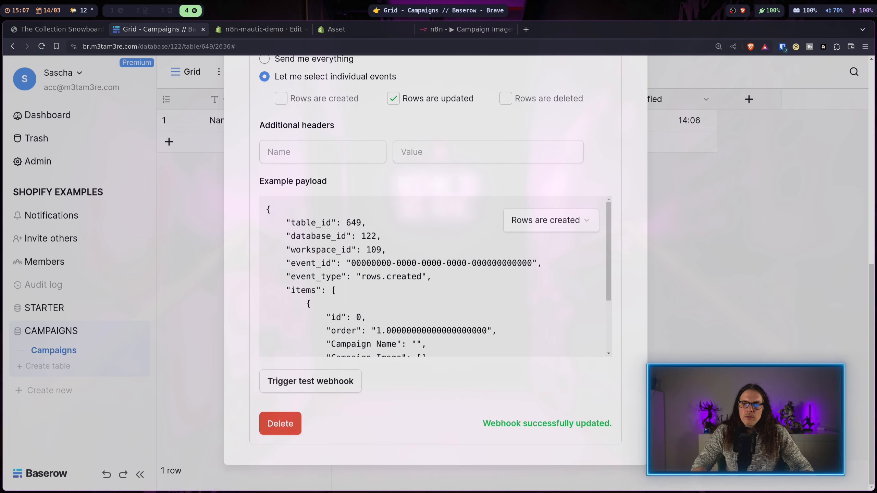
key("Escape")
Step: Activate the n8n workflow and open the Shopify store preview
left_click(463, 30)
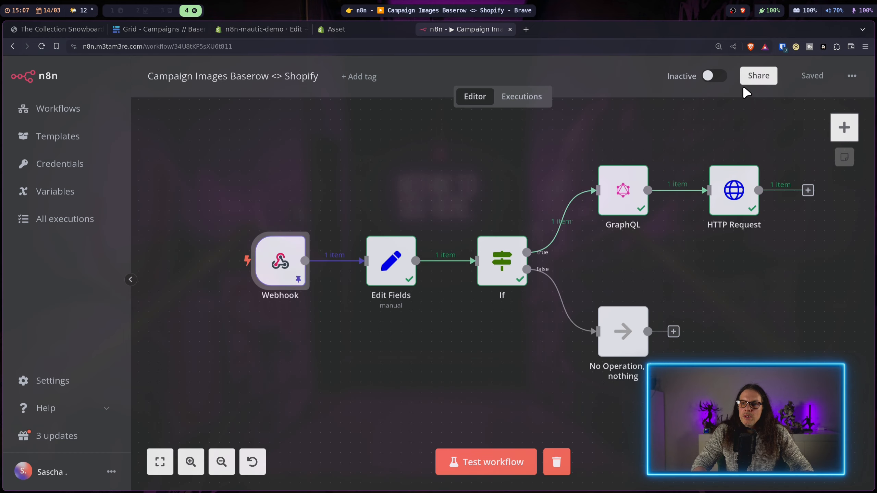
left_click(714, 76)
left_click(557, 309)
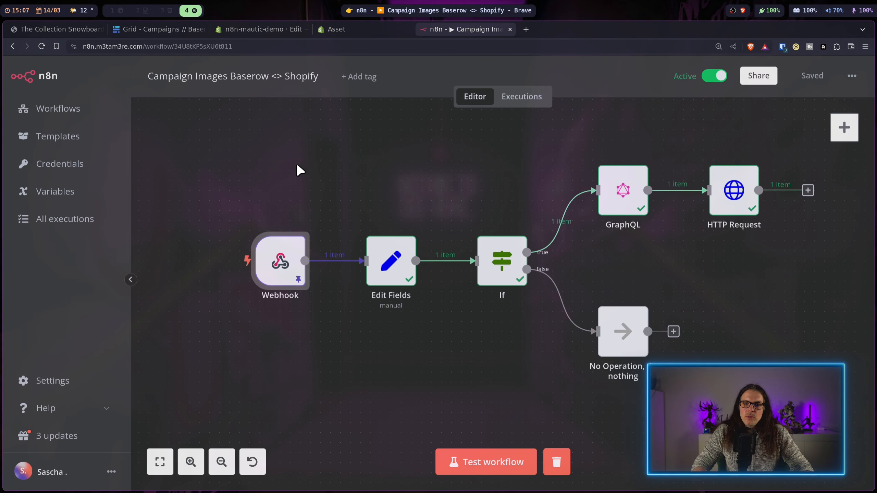
left_click(261, 29)
left_click(853, 69)
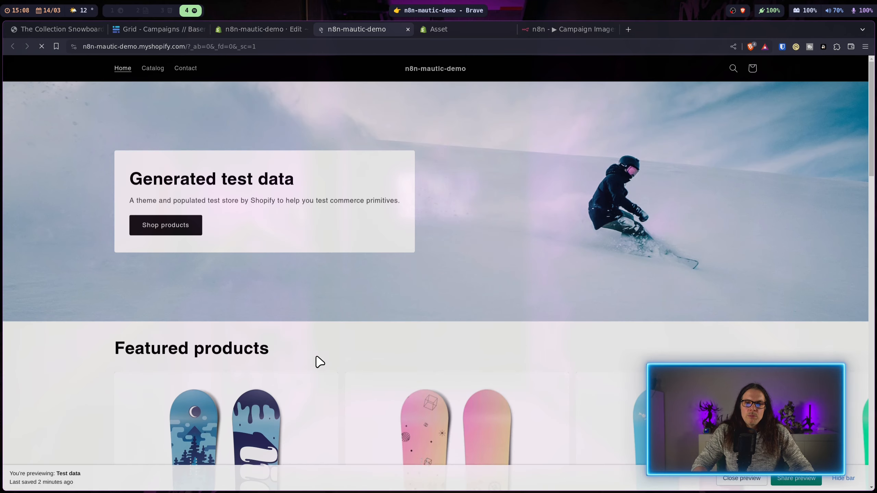
Step: Check the campaign banner on The Collection Snowboard: Liquid product page
left_click(320, 387)
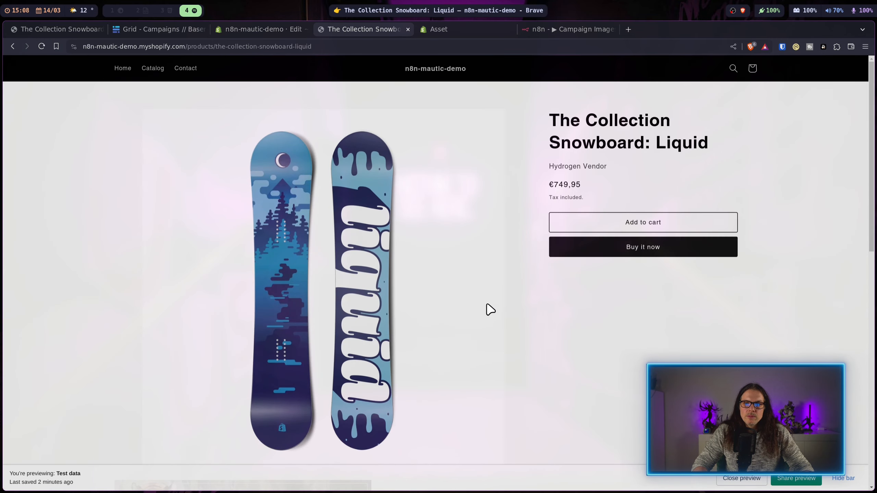
scroll(488, 306, "down", 3)
key("ctrl+shift+Tab")
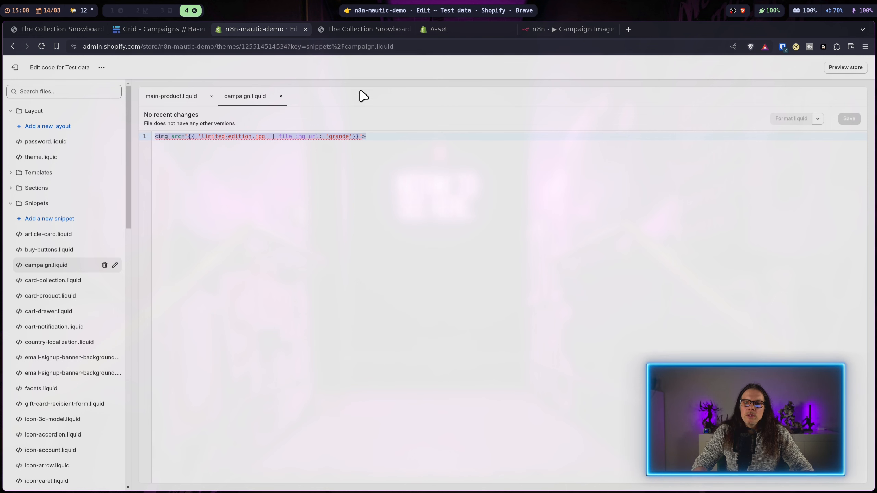
left_click(117, 29)
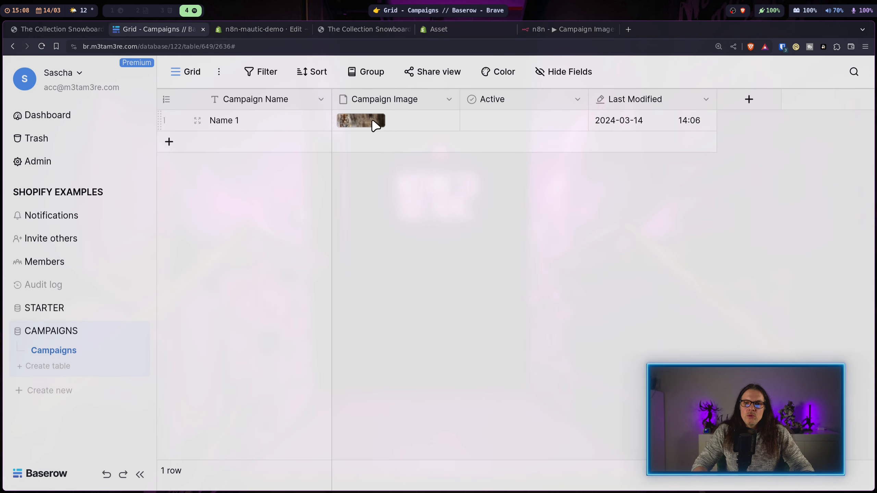
Step: Replace the Name 1 row's campaign image limited-edition.jpg with limited-edition1.jpg
left_click(413, 123)
left_click(374, 121)
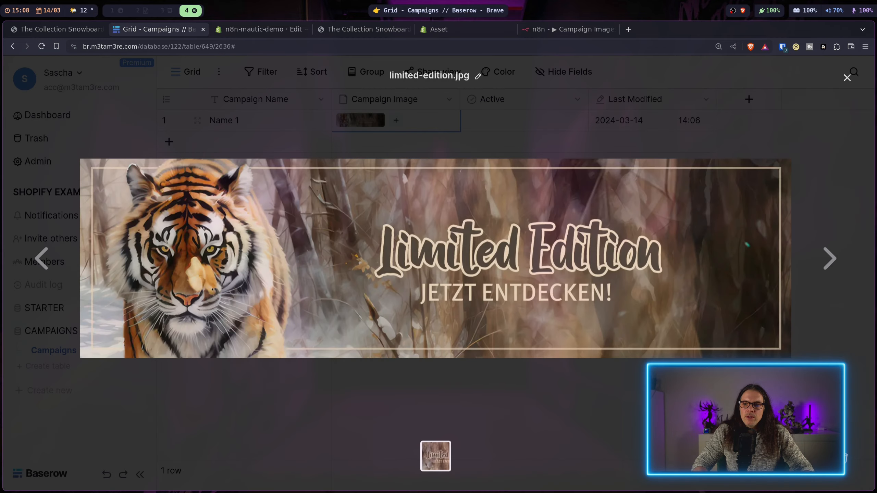
left_click(846, 461)
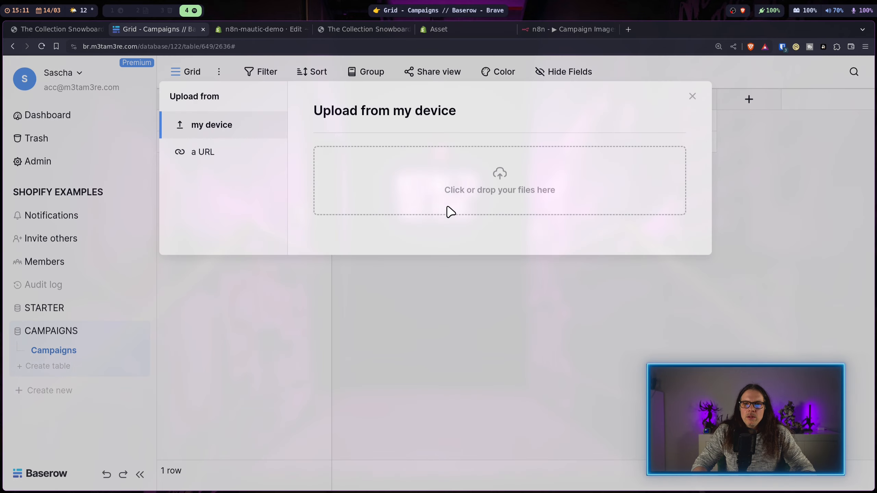
left_click(448, 212)
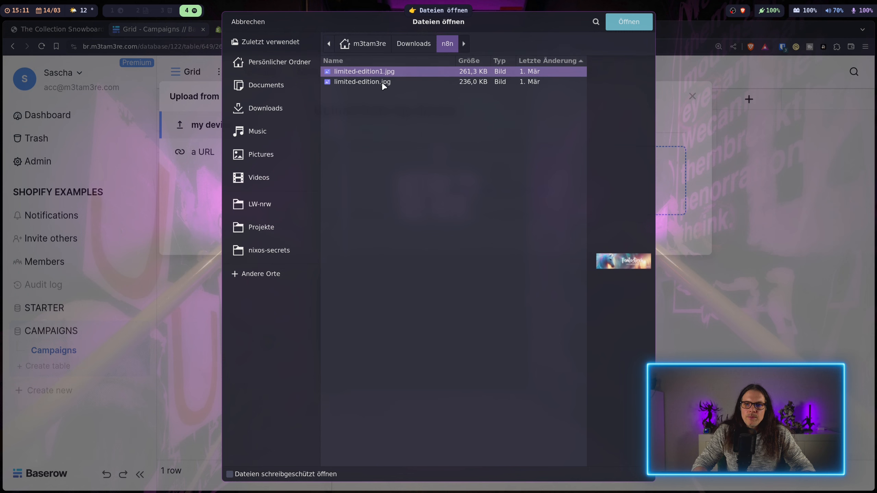
left_click(628, 21)
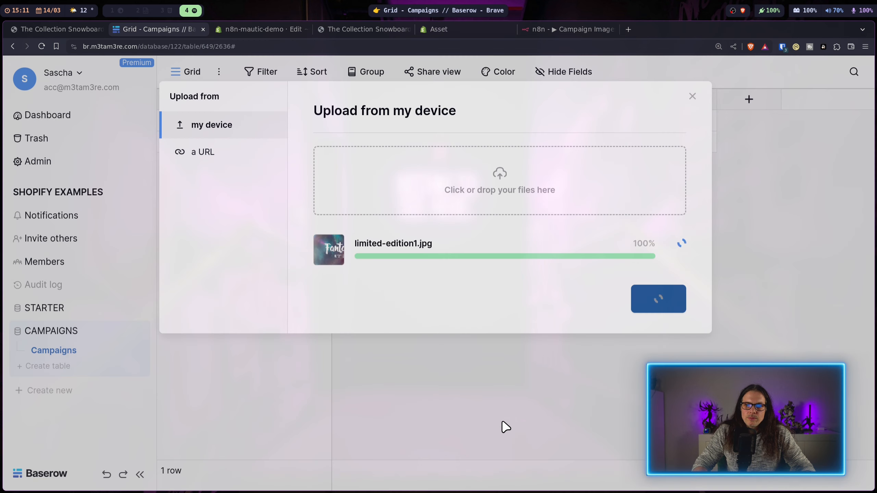
left_click(587, 29)
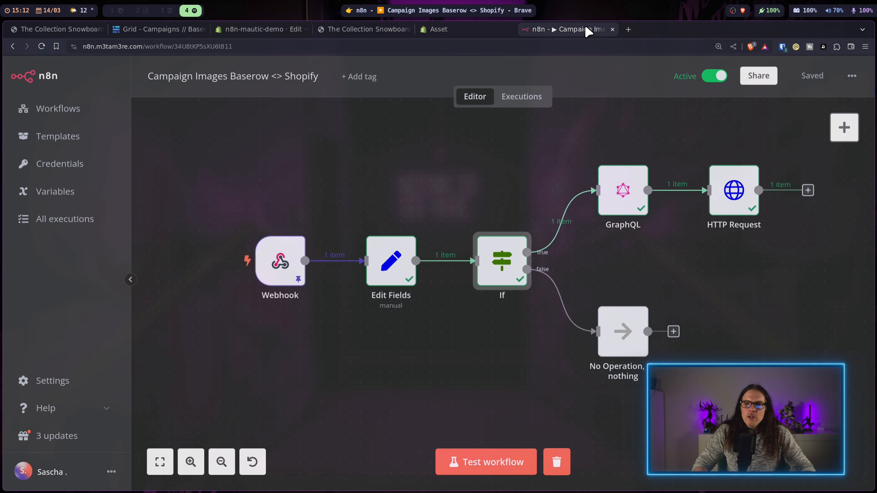
Step: Mark the campaign row Active in Baserow and confirm the triggered n8n execution 495 succeeded
left_click(532, 101)
left_click(210, 186)
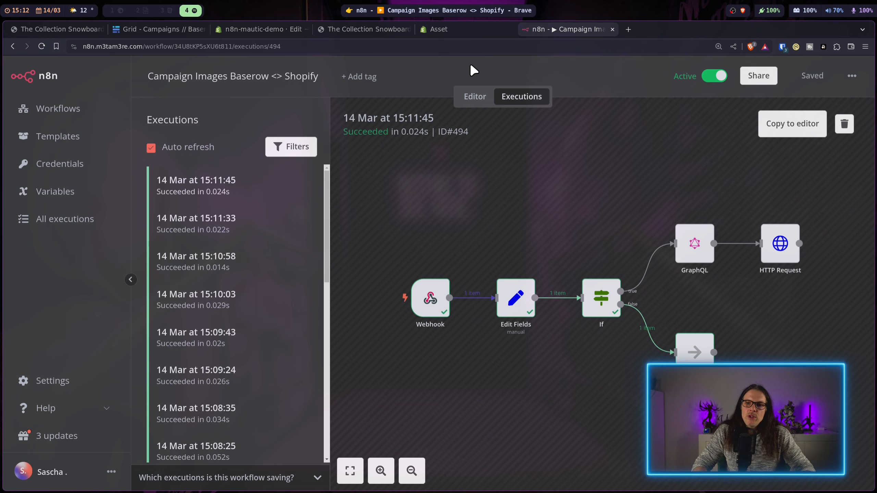
left_click(169, 36)
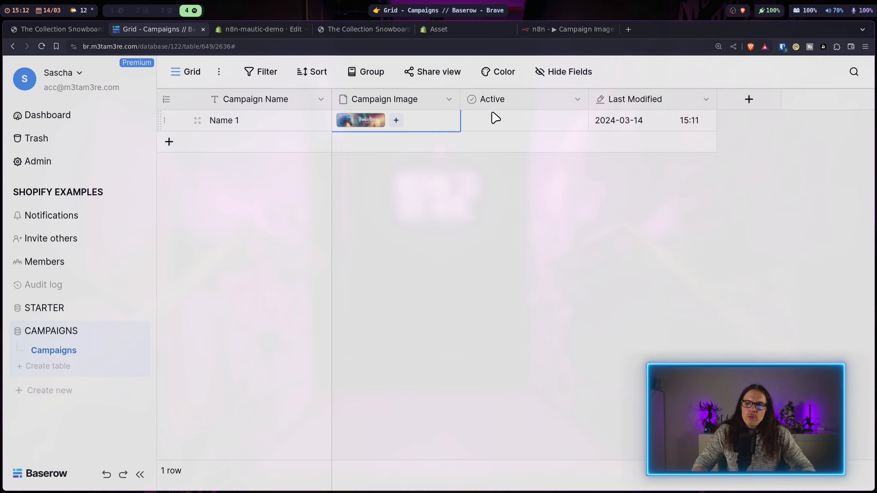
left_click(524, 120)
left_click(521, 280)
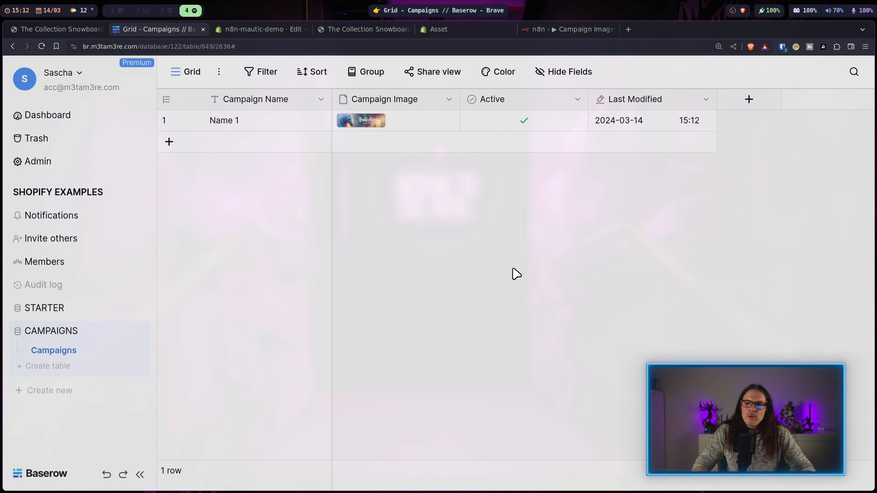
left_click(568, 29)
left_click(182, 190)
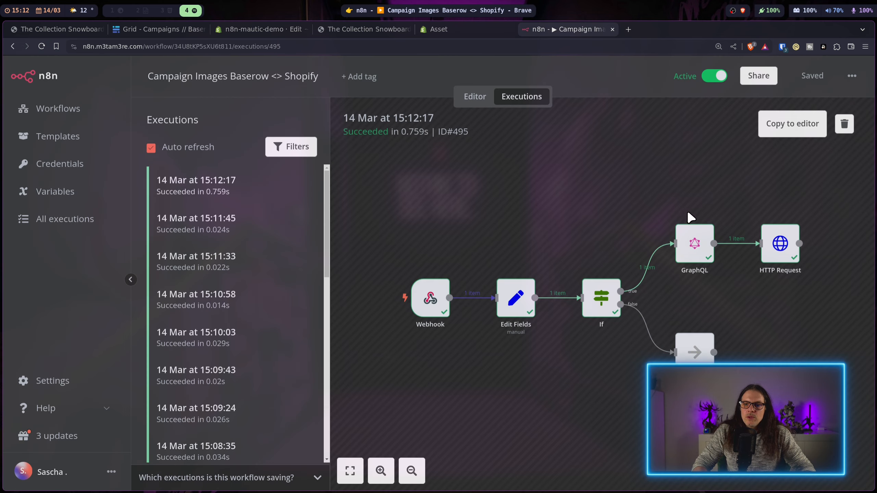
left_click(359, 30)
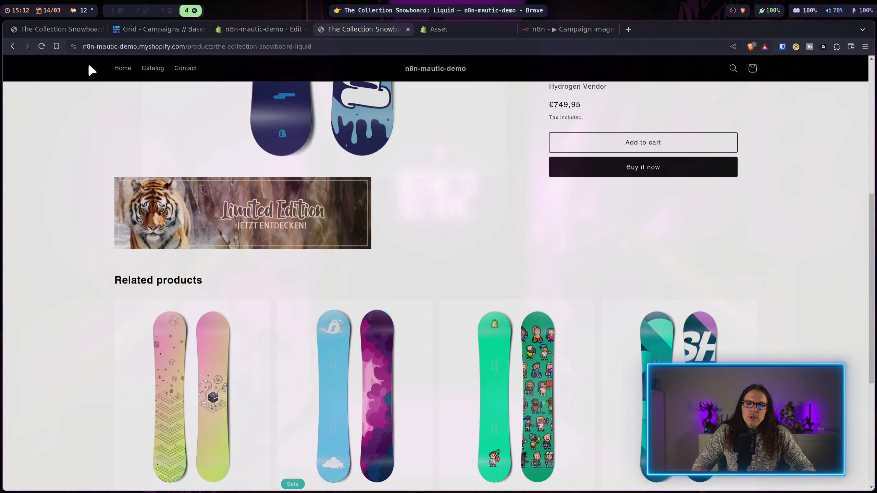
Step: Reload the product page showing the Fantastisch unicorn banner, then open the admin's Content > Files list
left_click(42, 46)
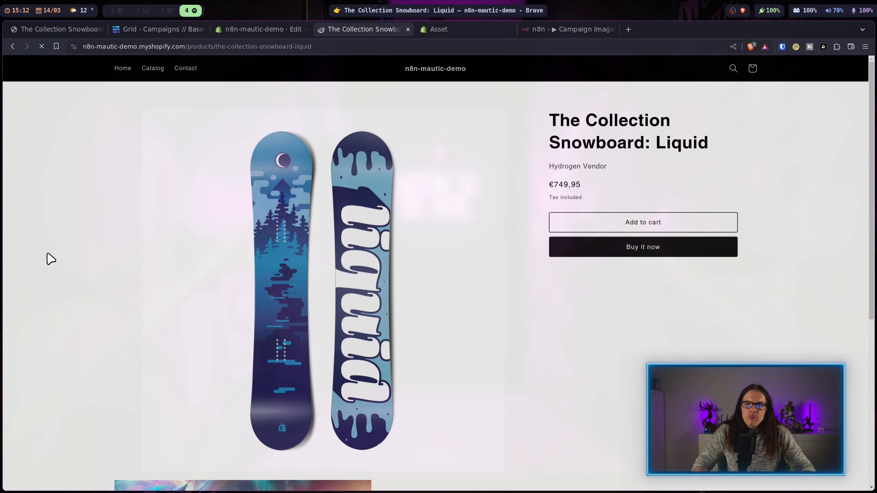
scroll(47, 257, "down", 5)
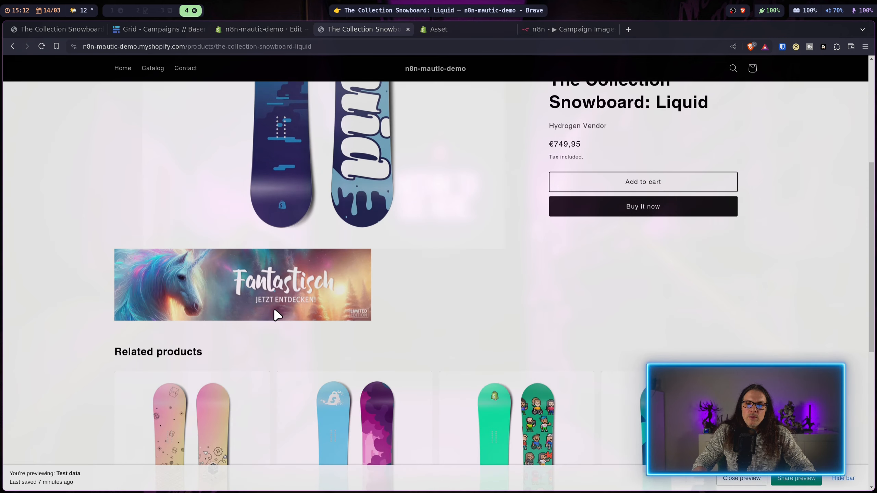
left_click(272, 31)
left_click(17, 69)
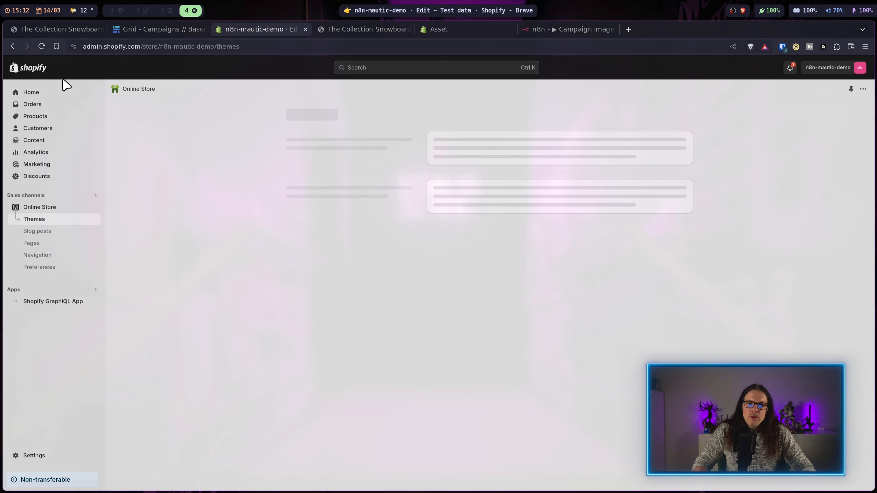
left_click(35, 140)
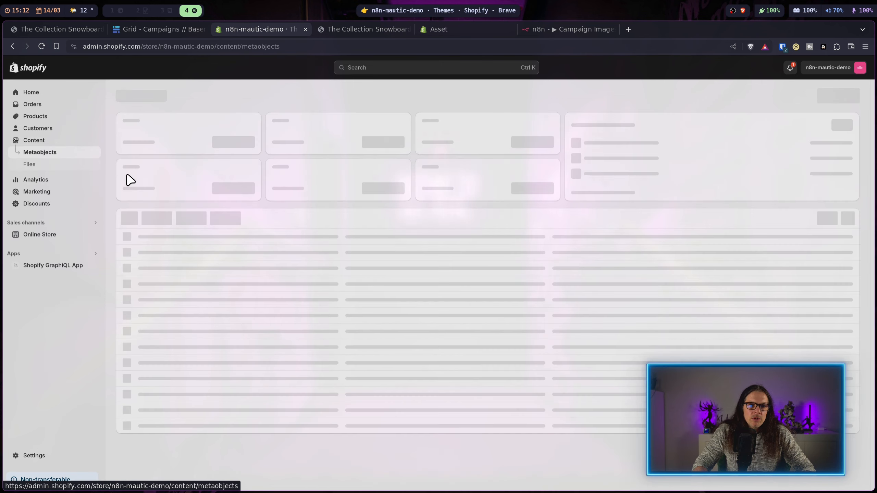
left_click(32, 166)
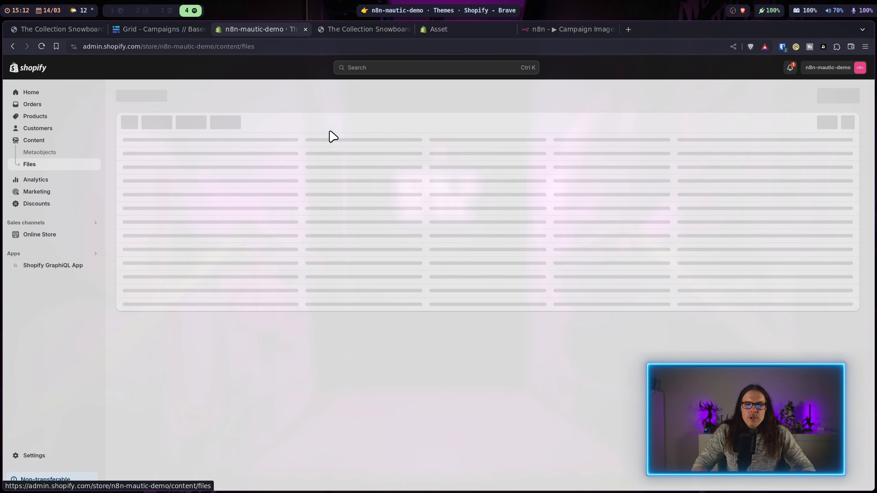